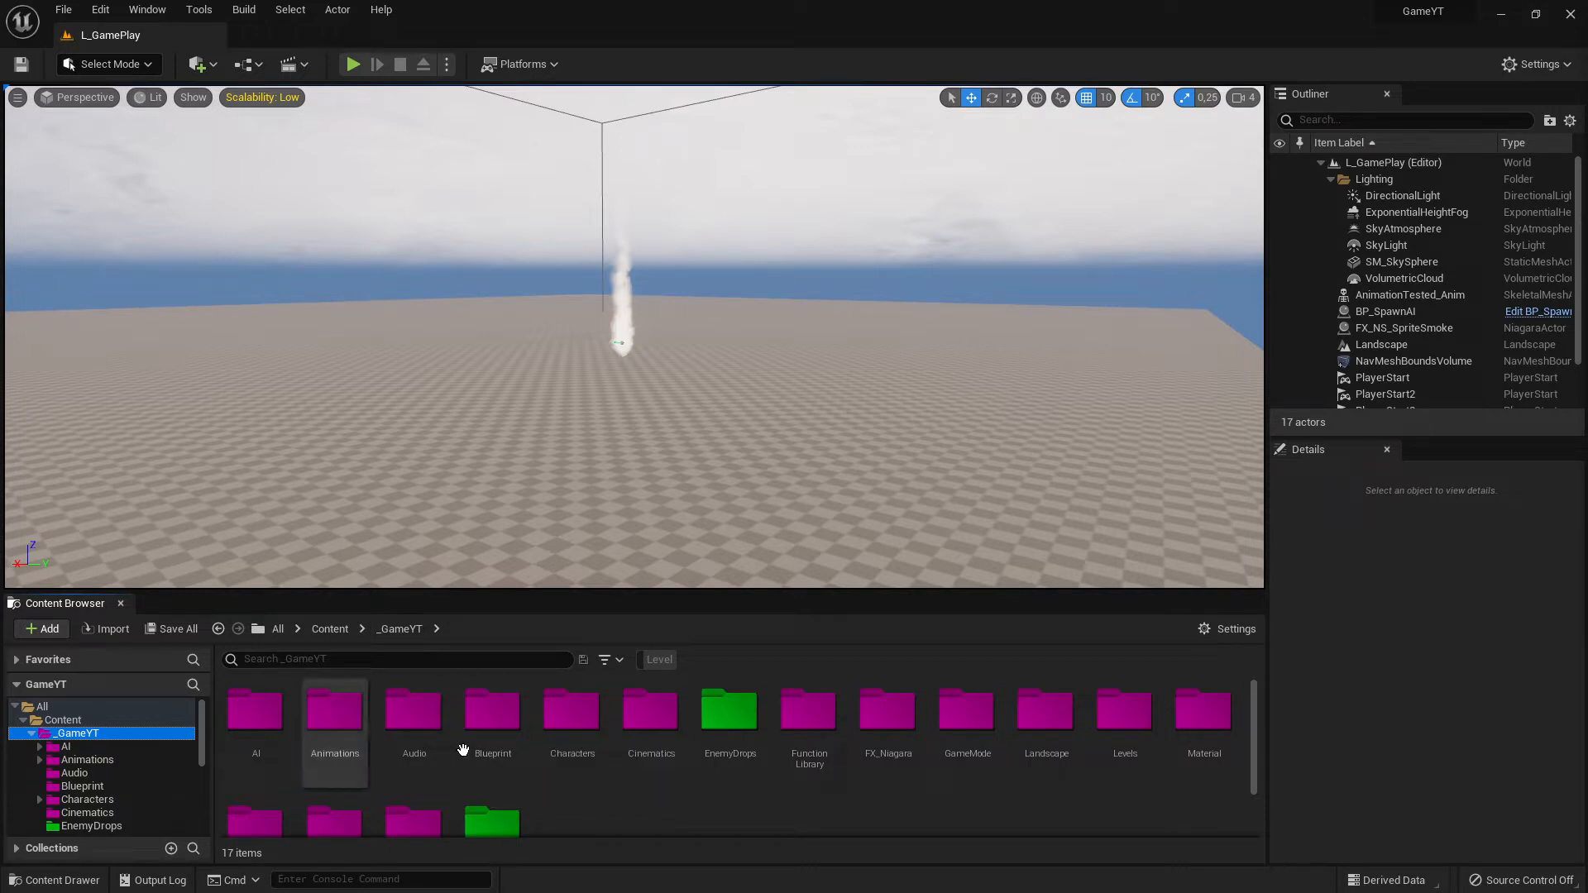
Open the Material folder inside the _GameYT project folder.
right_click_drag(675, 426, 675, 426)
left_click(70, 746)
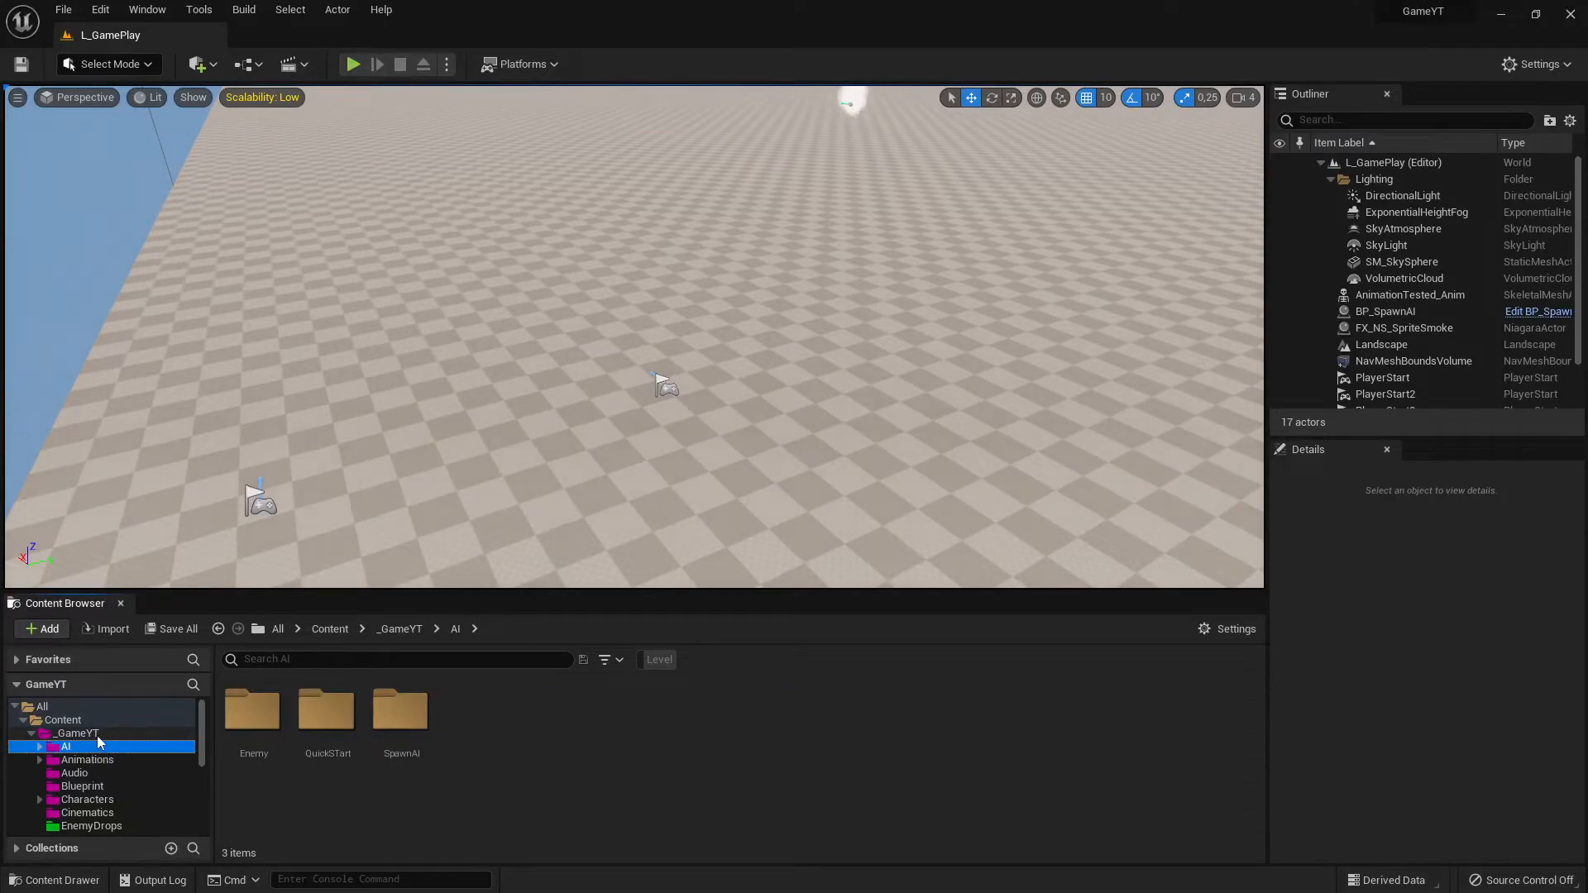
left_click(76, 734)
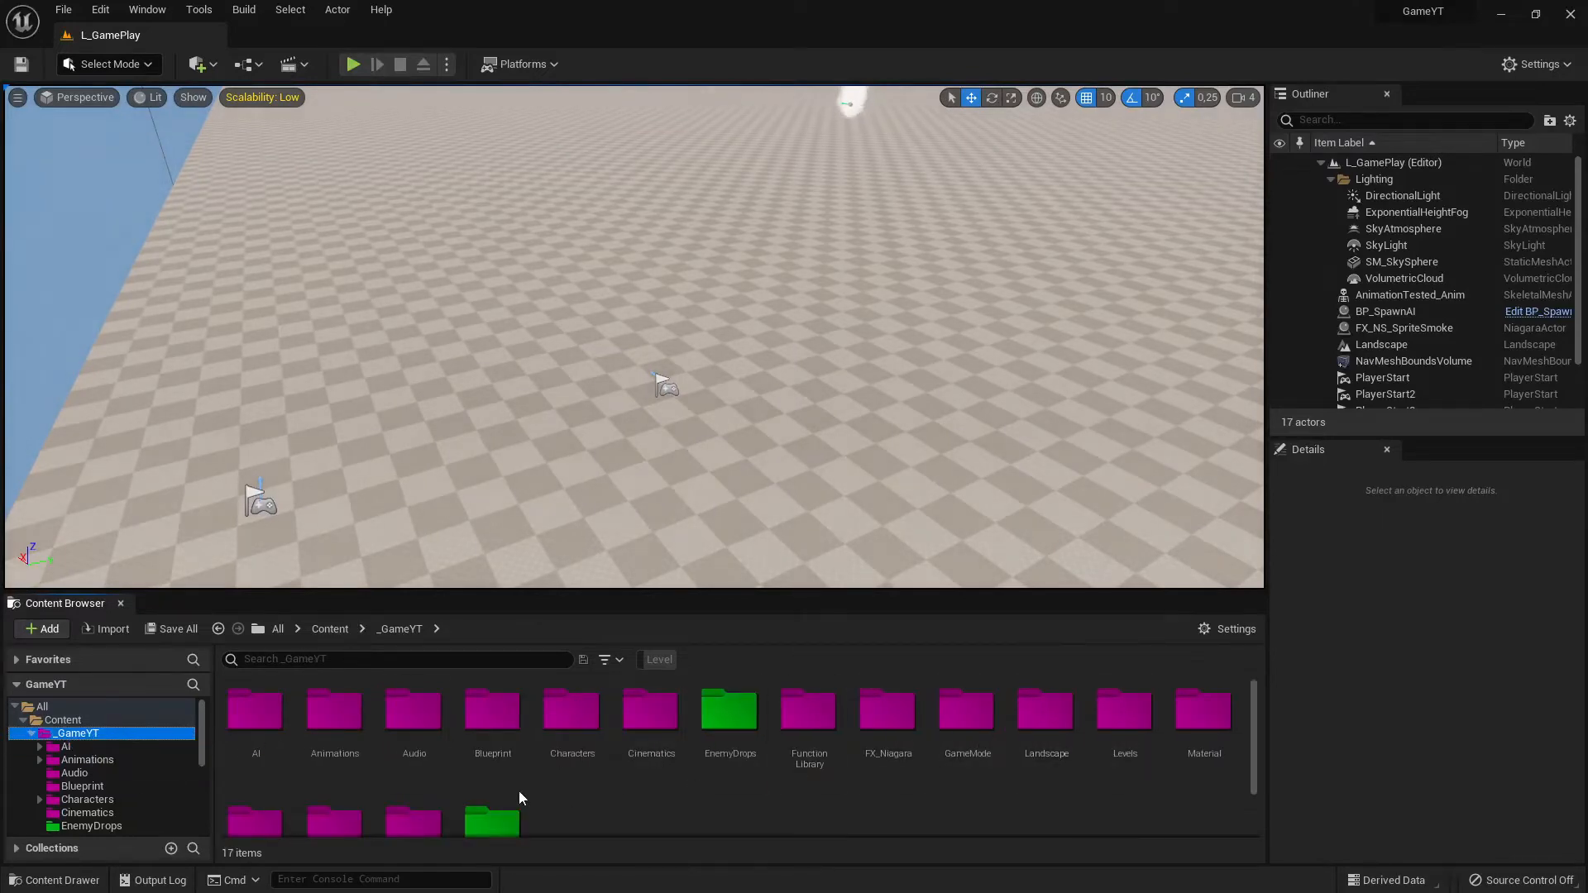
scroll(538, 781, "down", 1)
scroll(537, 784, "up", 1)
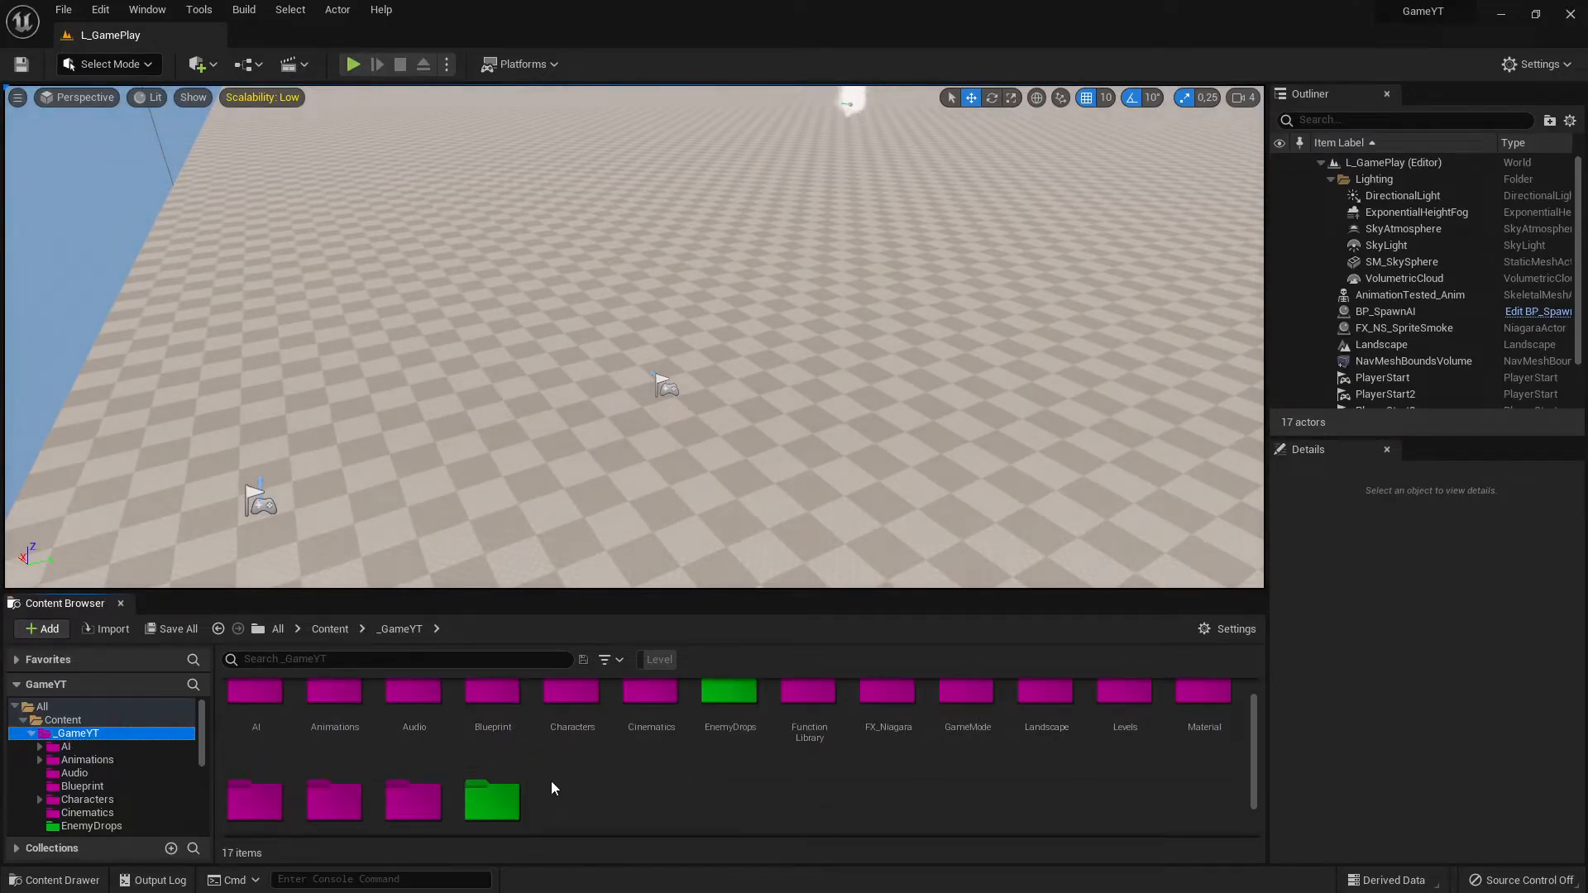
double_click(1201, 697)
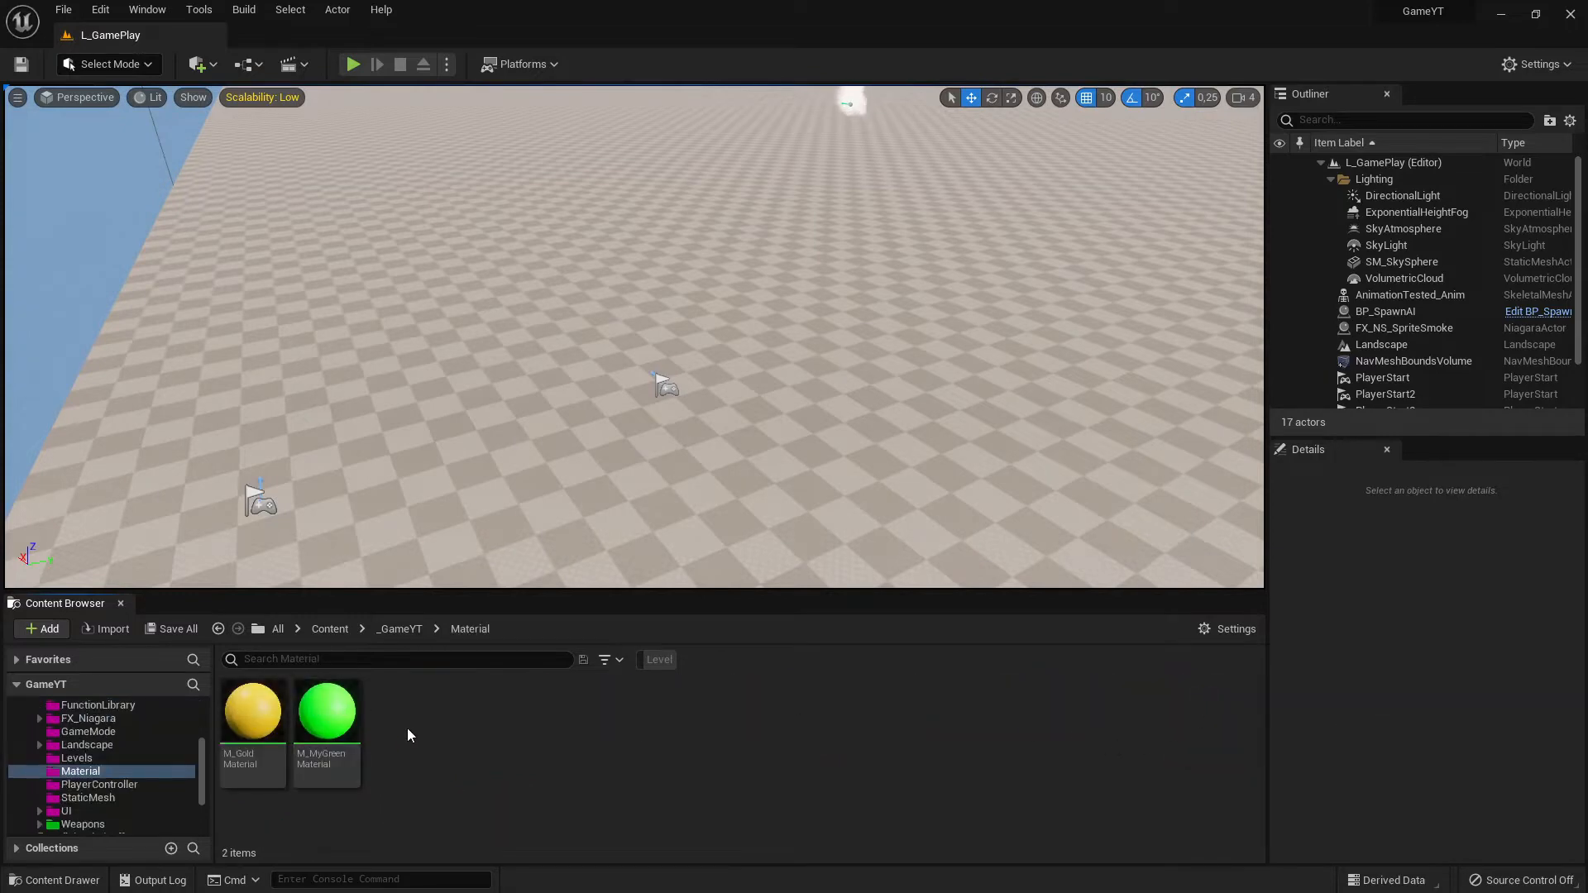
Create a new material in the Material folder and name it M_AnimatedMaterial.
right_click(479, 737)
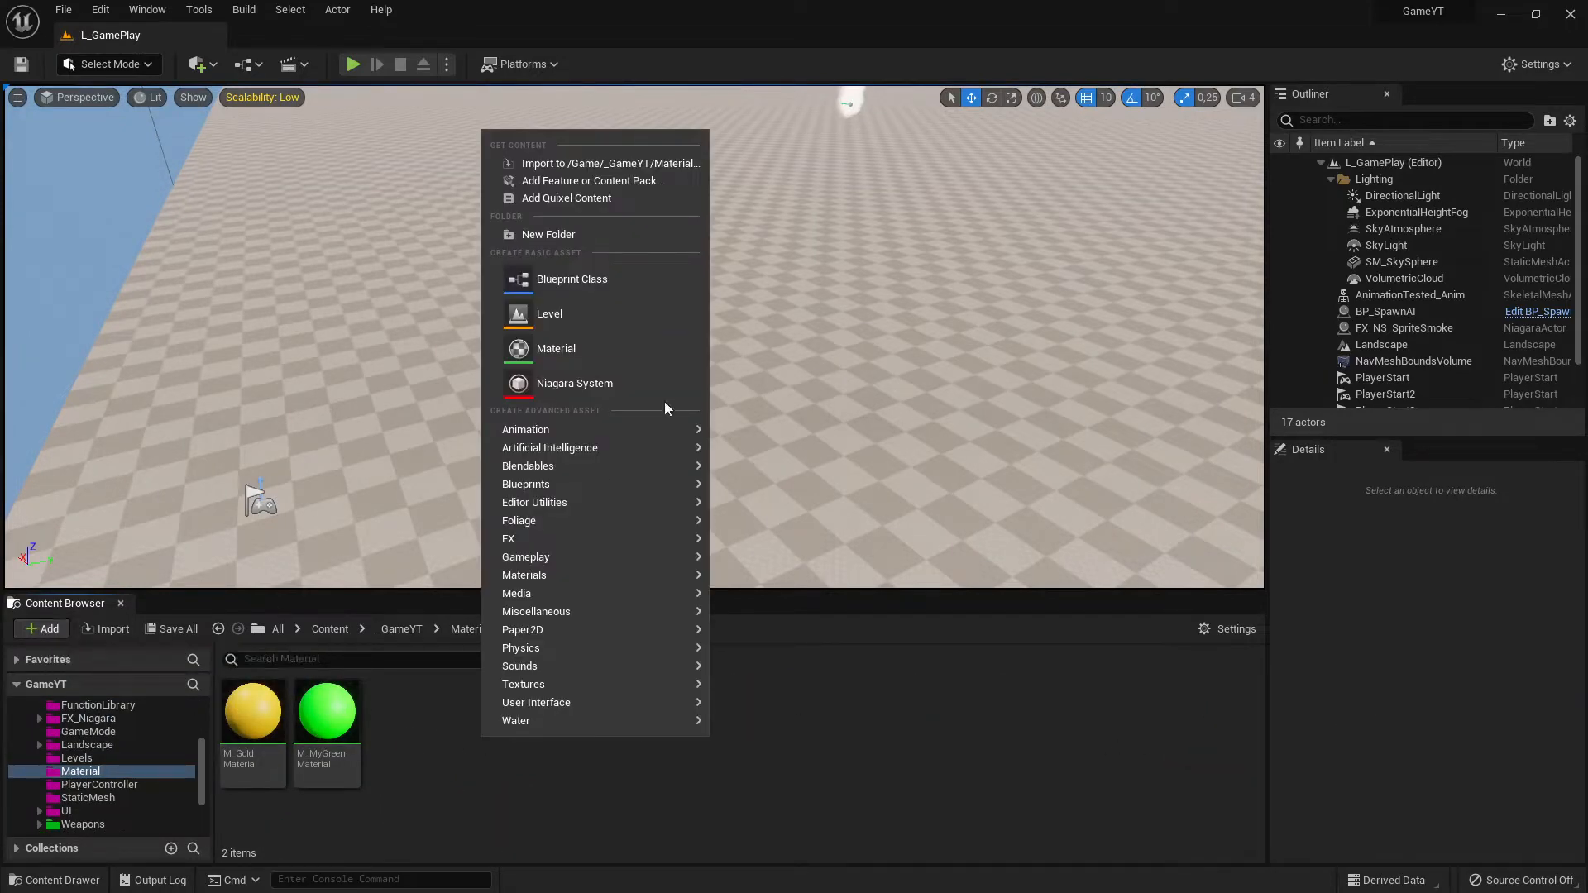
left_click(571, 349)
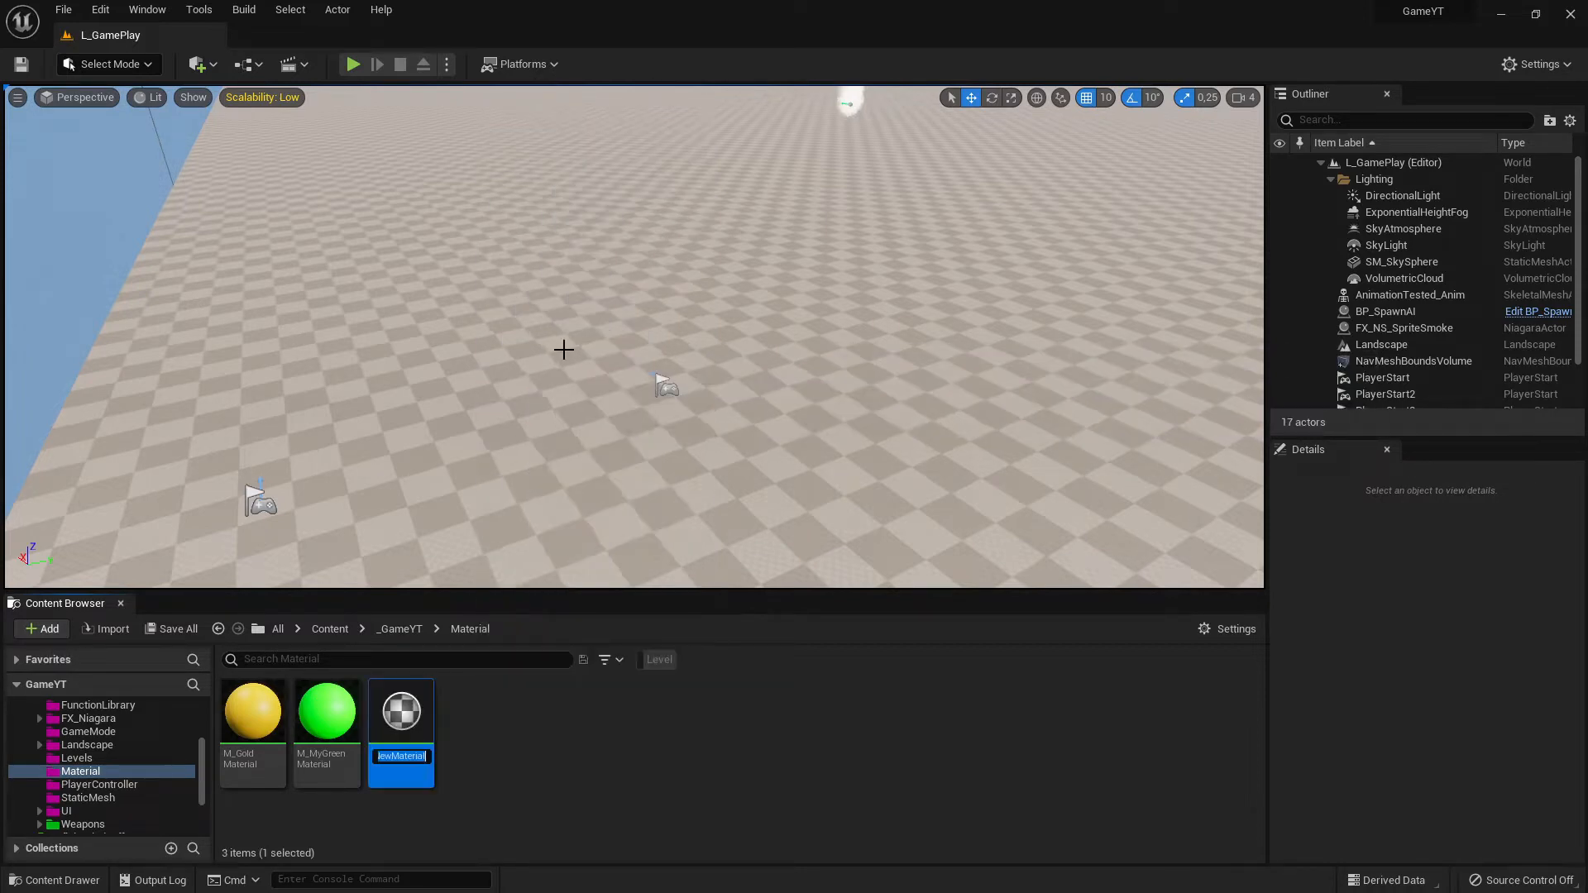
type("m")
key("BackSpace")
type("M")
type("_AnimatedMateri")
type("al")
key("Return")
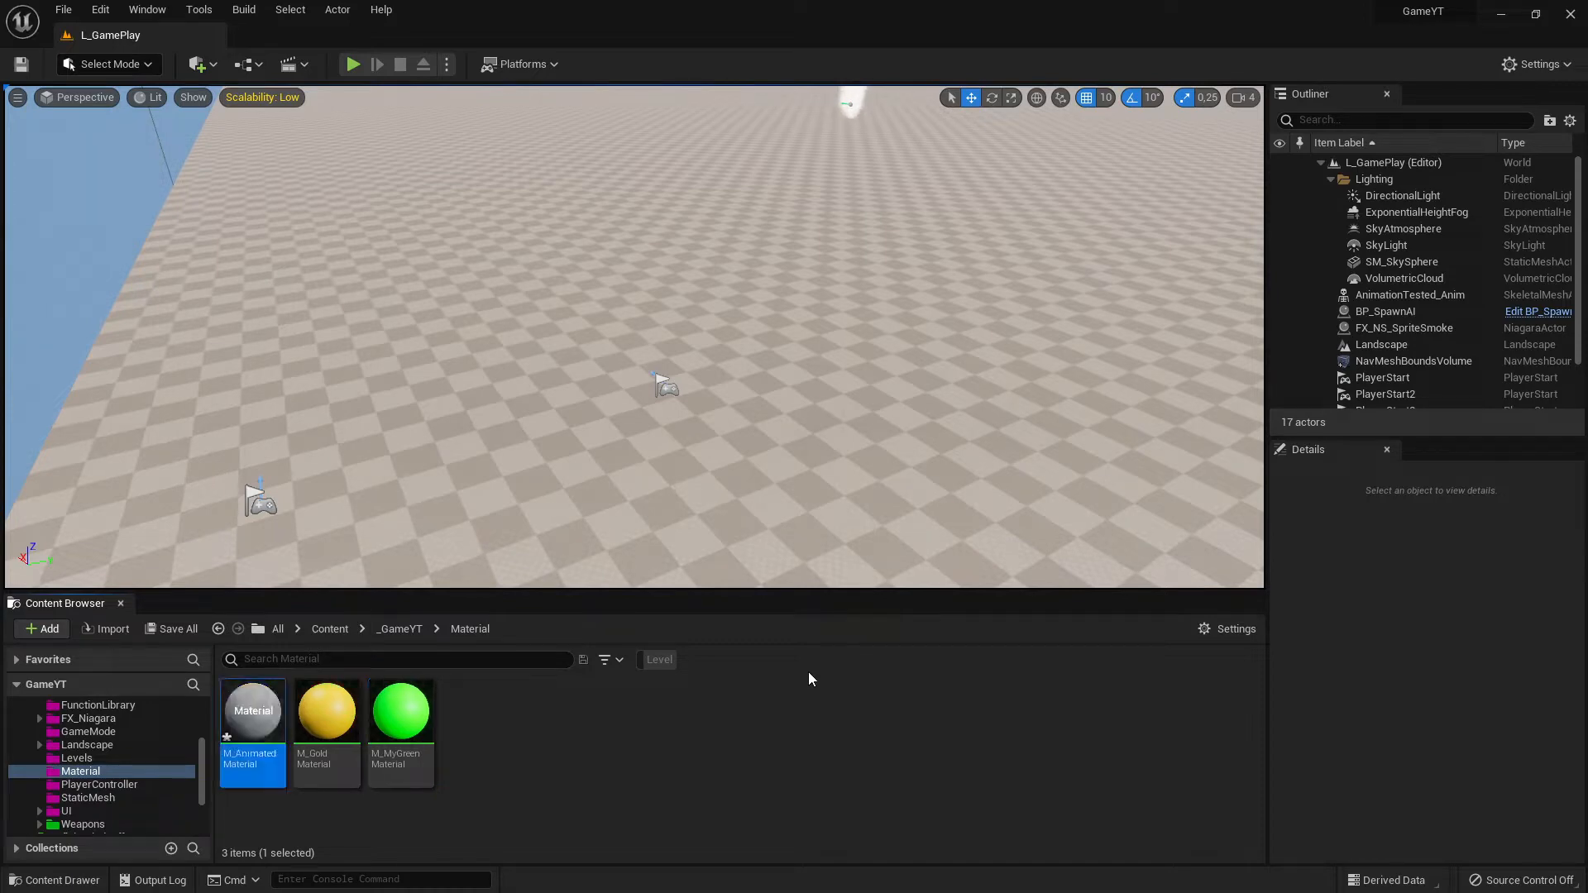
Open M_AnimatedMaterial in the material editor and save it.
double_click(284, 686)
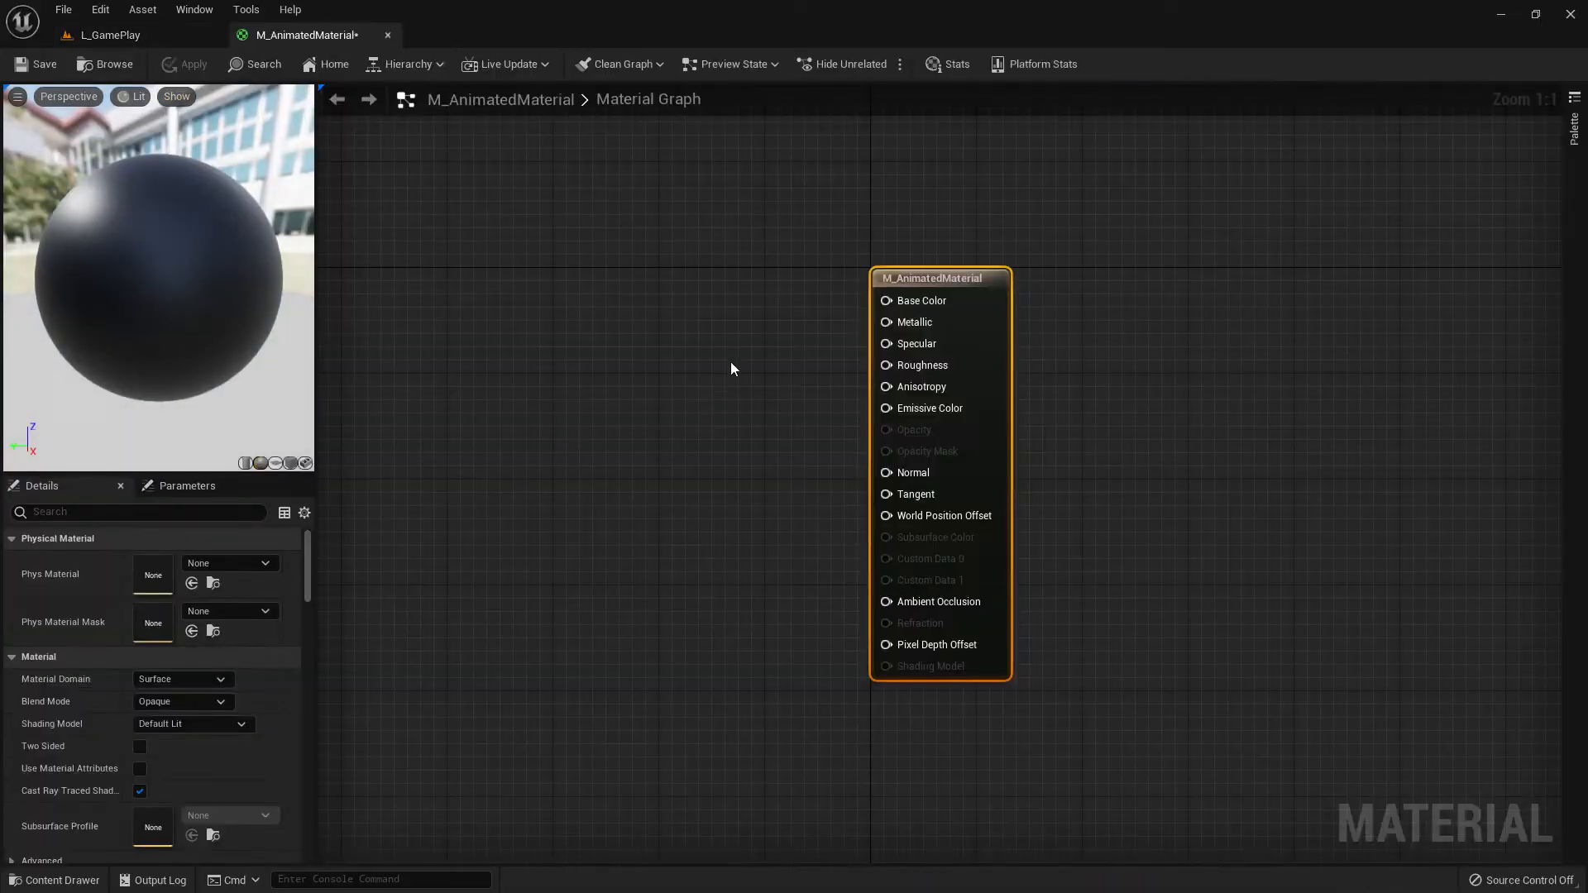
right_click_drag(658, 409, 750, 407)
left_click(38, 64)
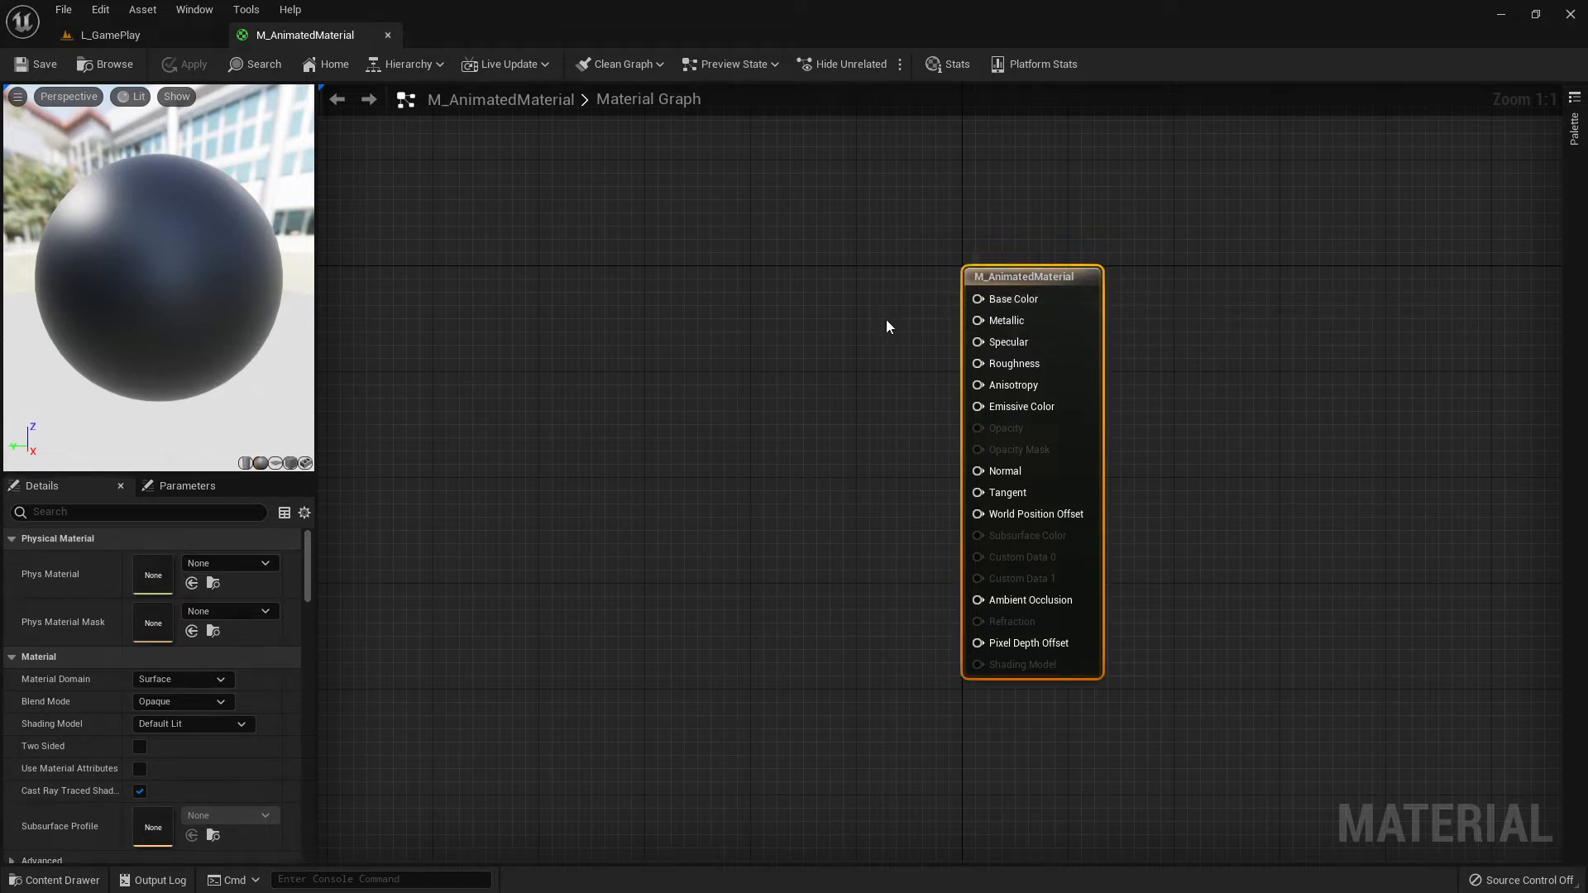
Return to the L_GamePlay level and select the T_Fire_Tiled_D texture in the StarterContent Textures folder.
left_click(111, 34)
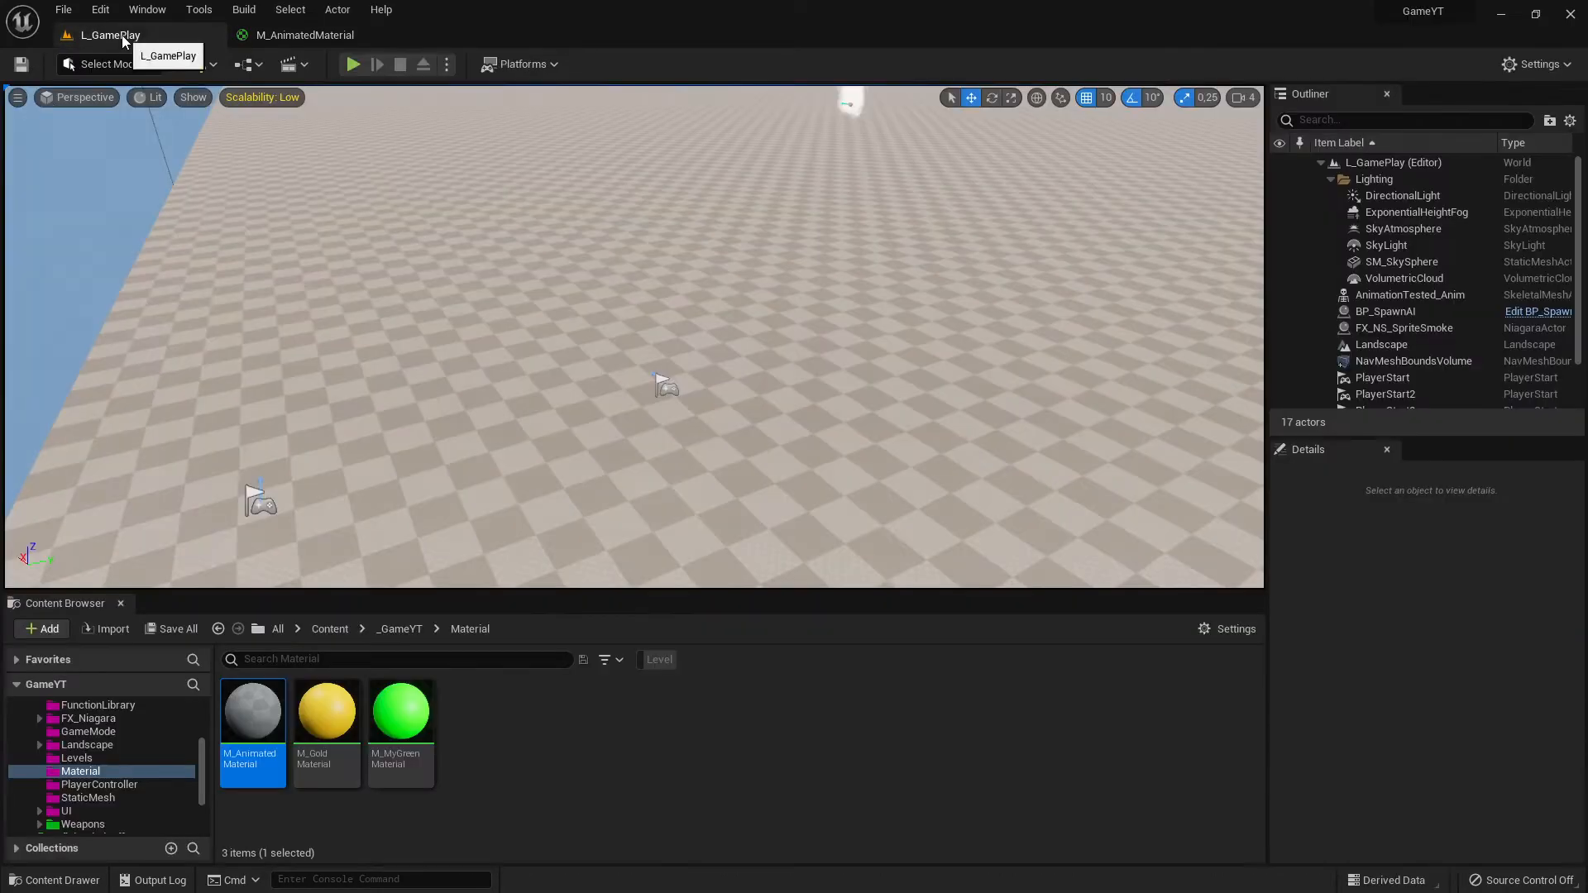
scroll(112, 766, "down", 3)
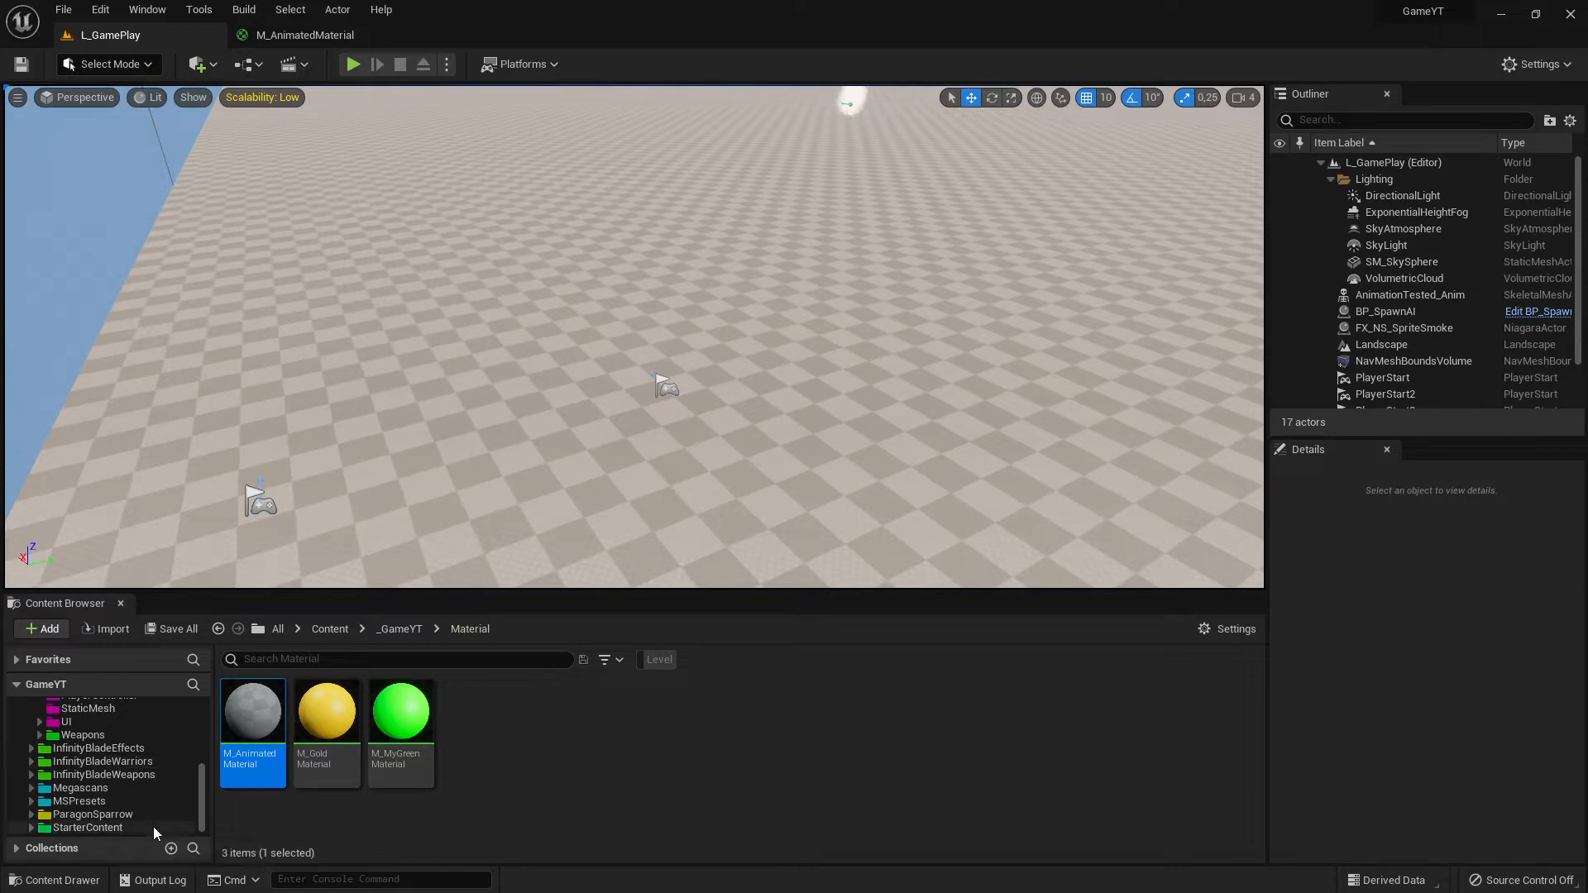
left_click(88, 827)
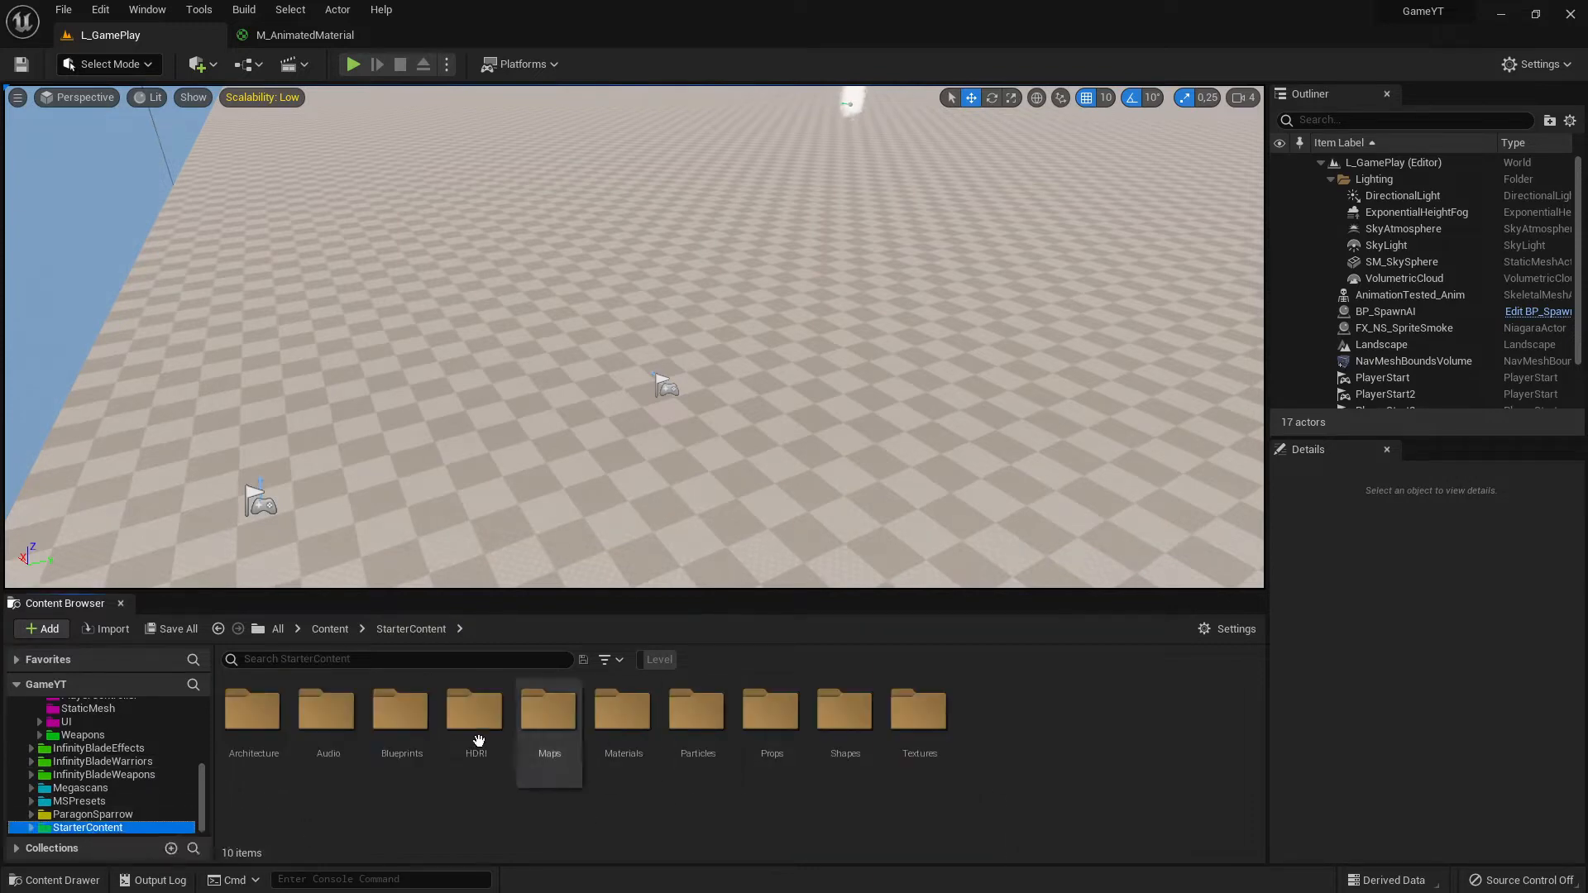
left_click(626, 716)
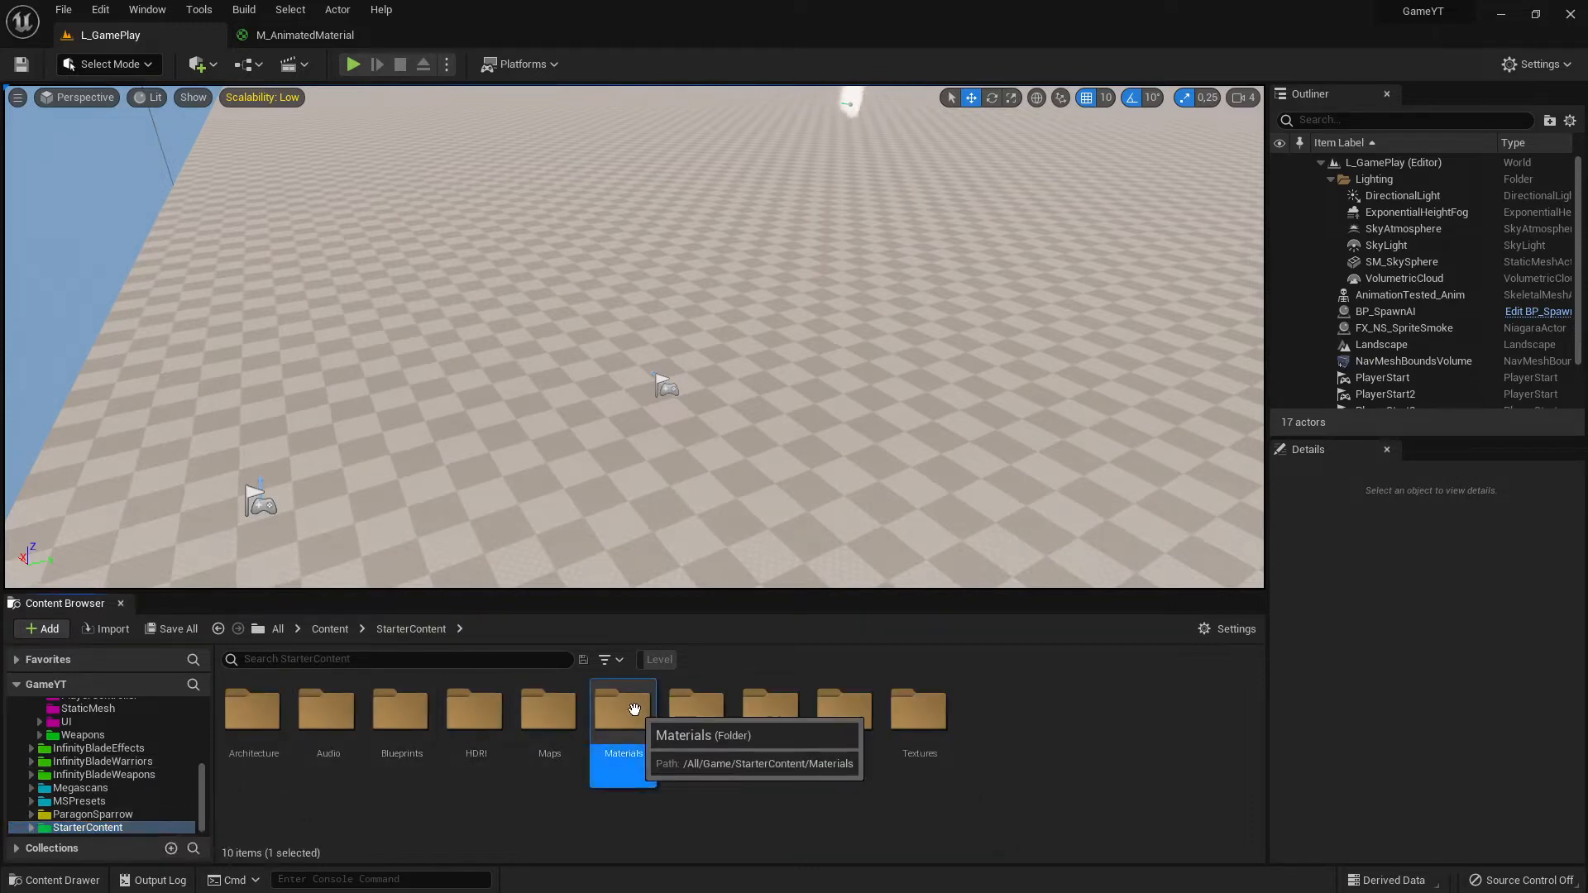
double_click(934, 728)
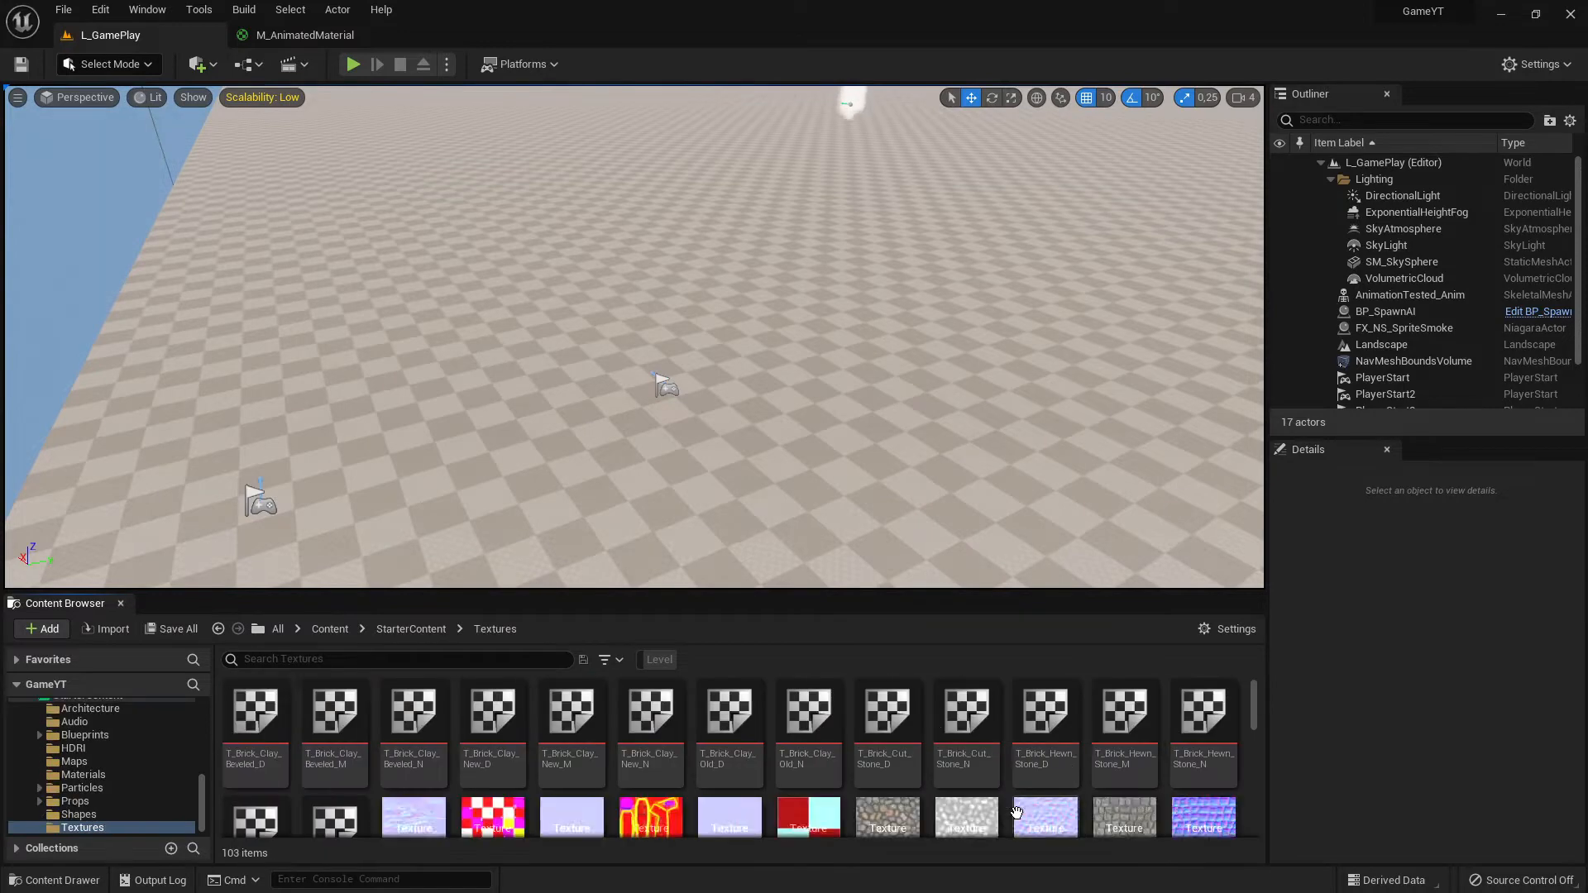
scroll(630, 767, "down", 2)
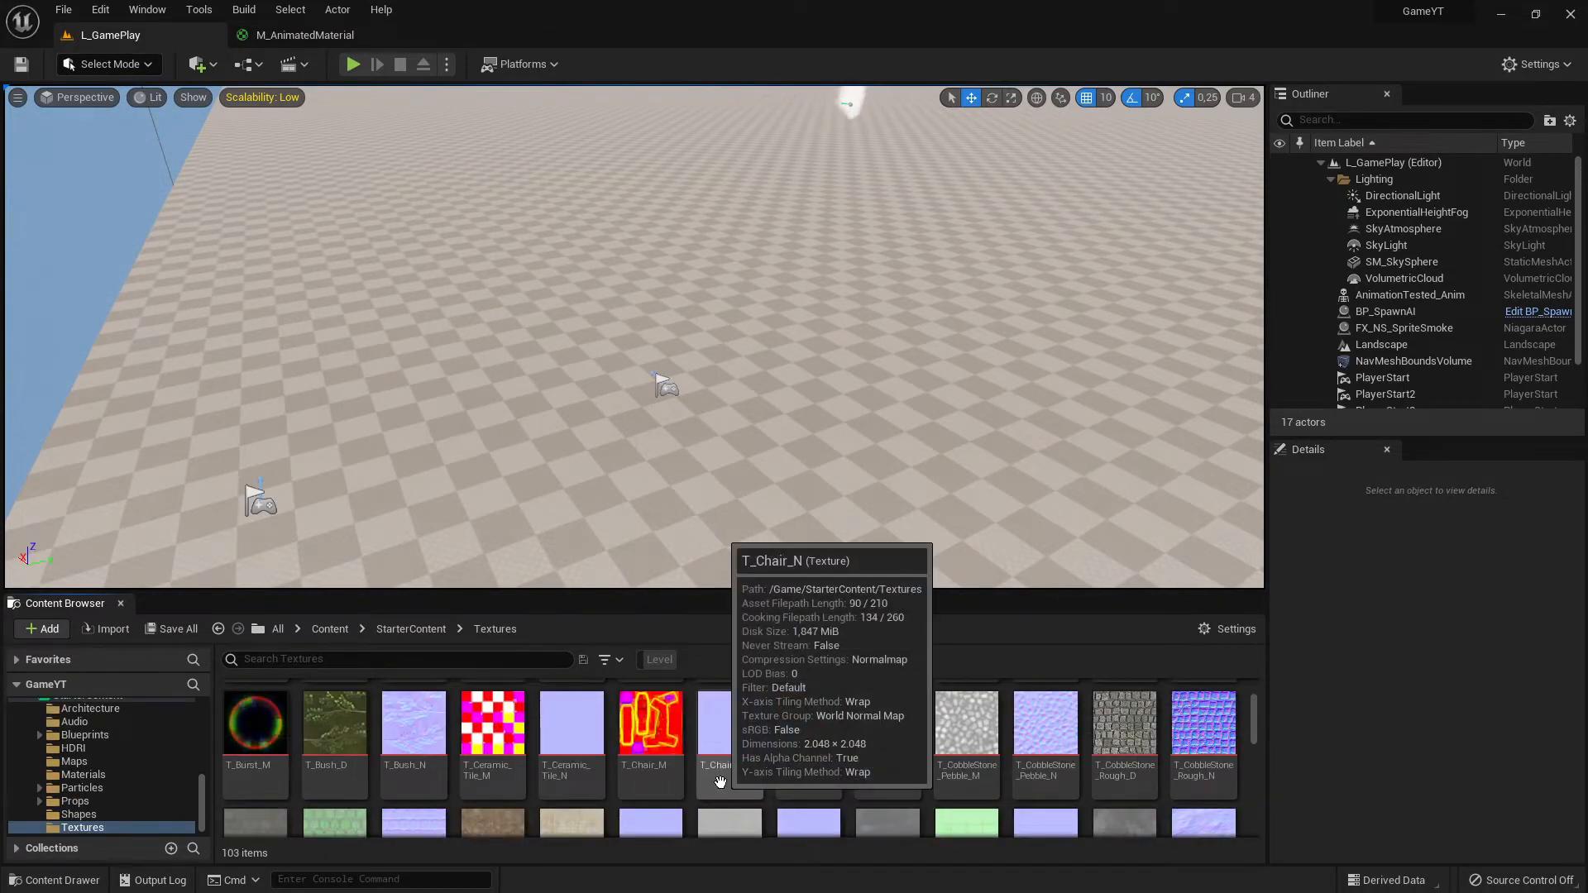
scroll(626, 757, "down", 4)
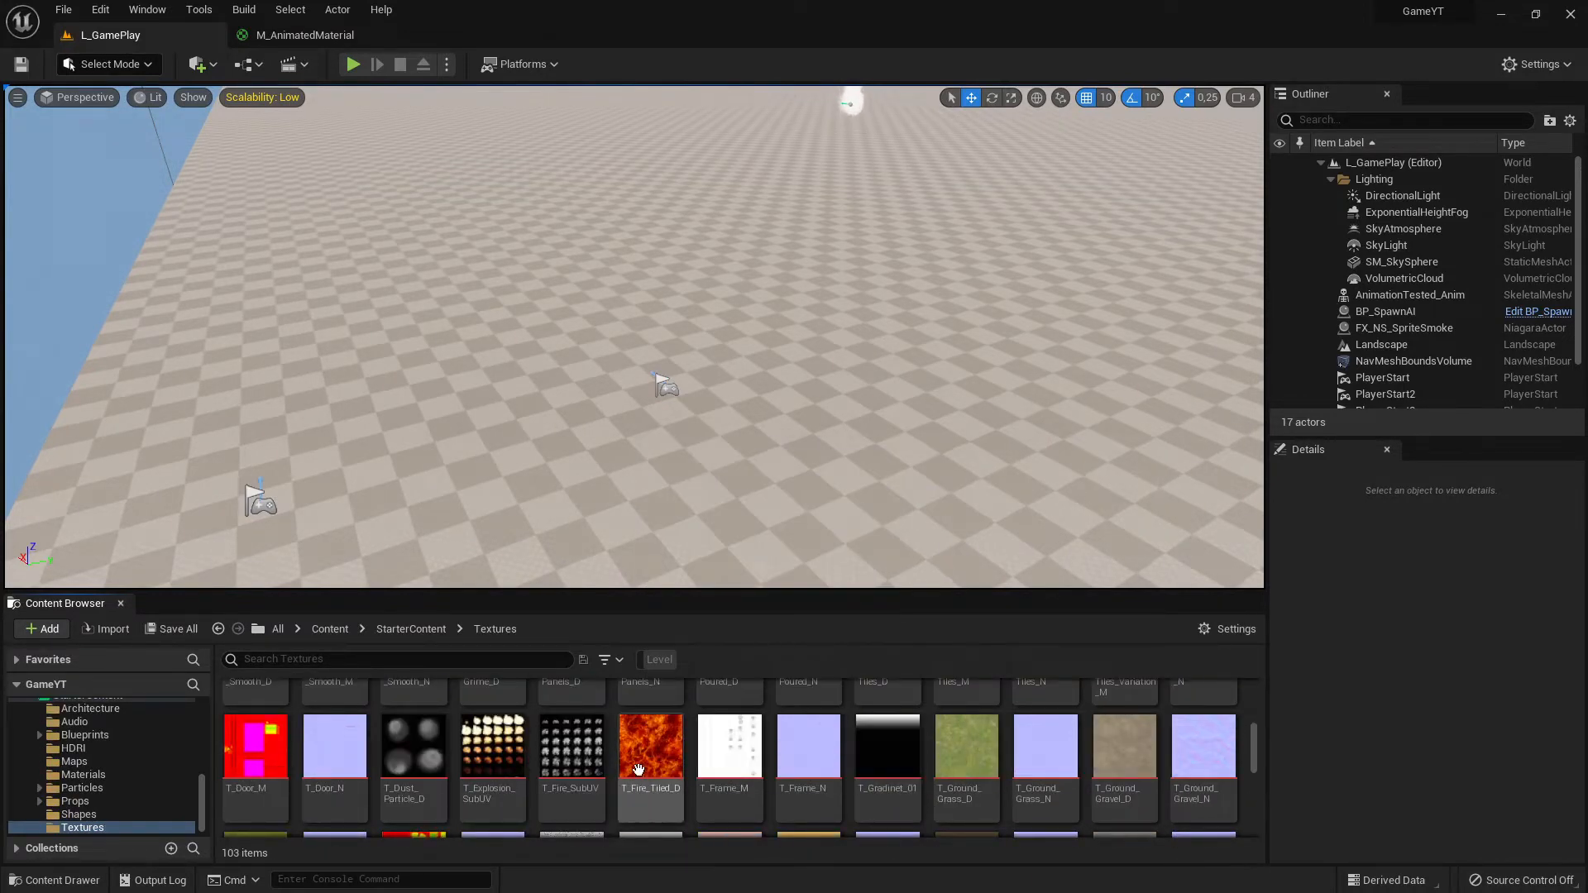
left_click(667, 754)
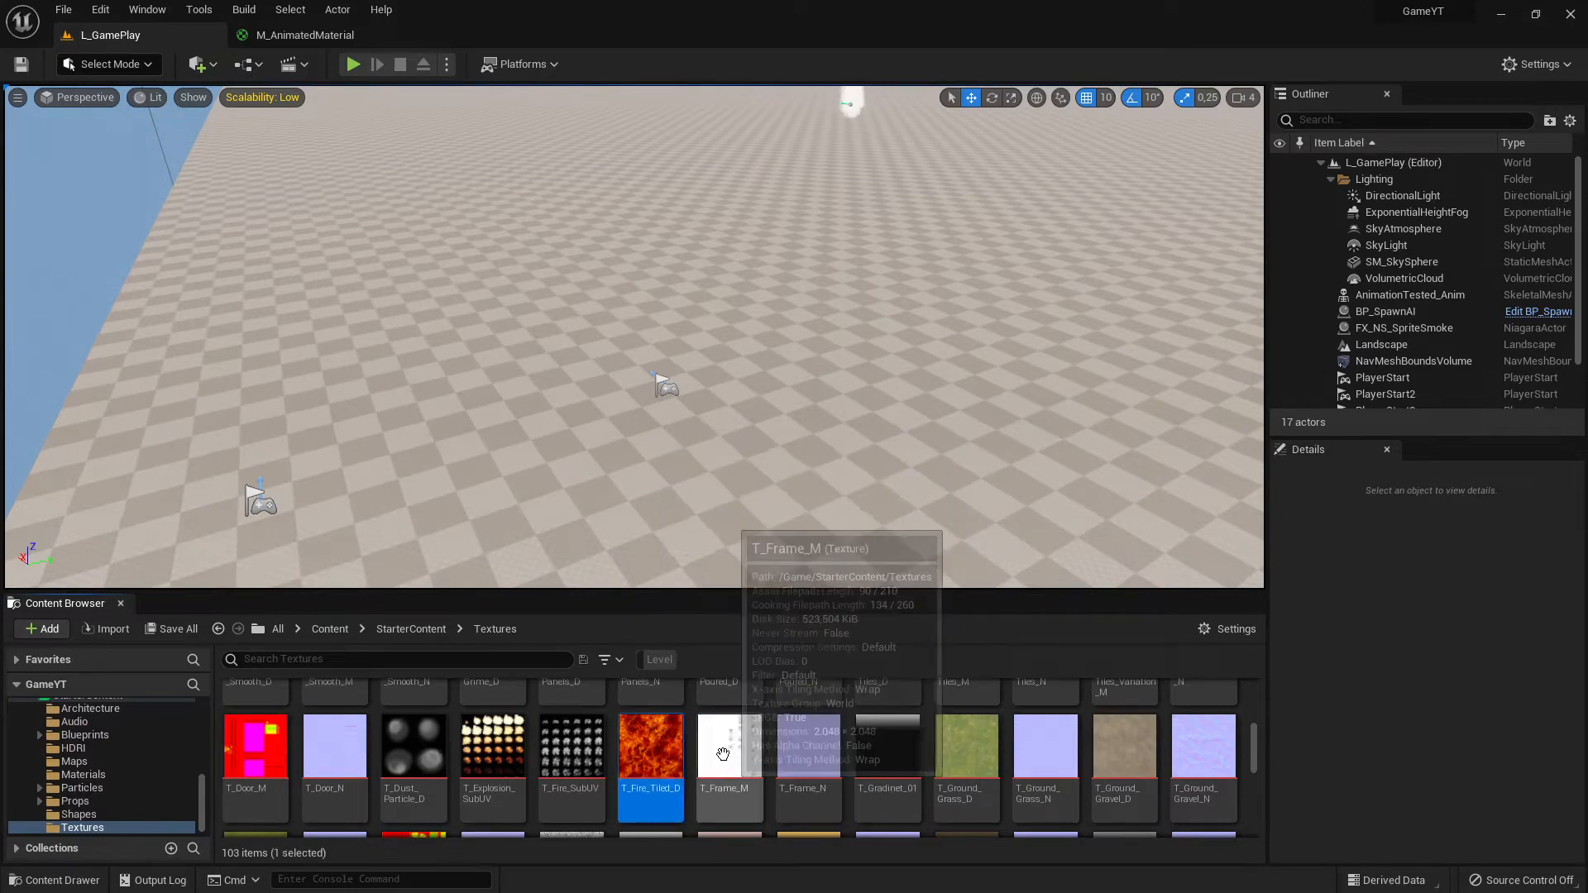
Add T_Fire_Tiled_D to the M_AnimatedMaterial graph as a Texture Sample, redock the editor, and align the node with the material's main node.
left_click_drag(302, 38, 593, 144)
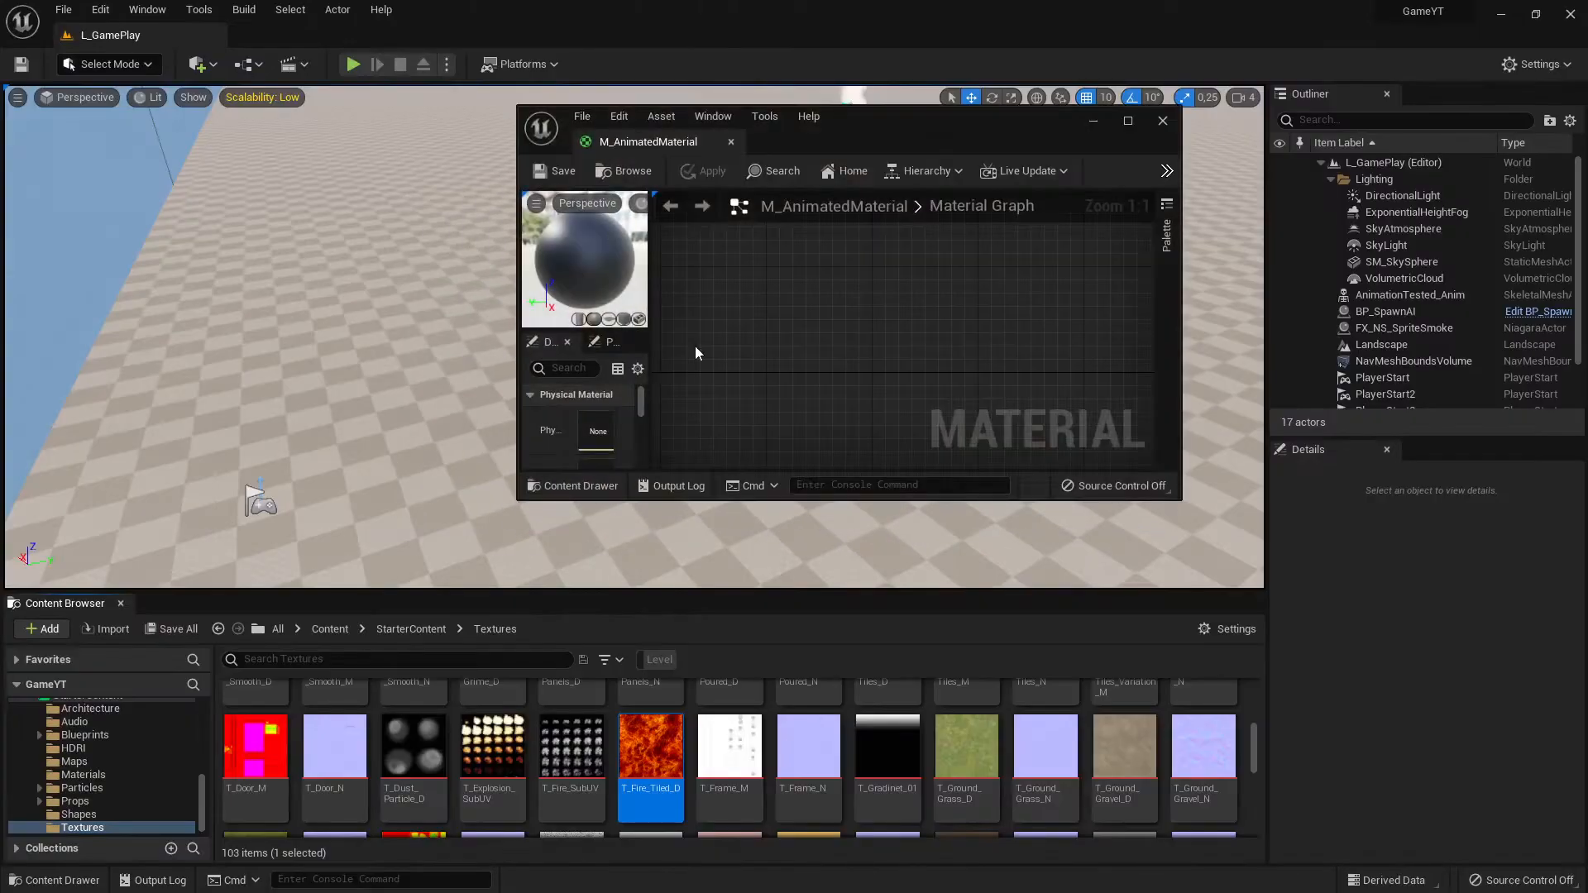
left_click_drag(651, 749, 778, 362)
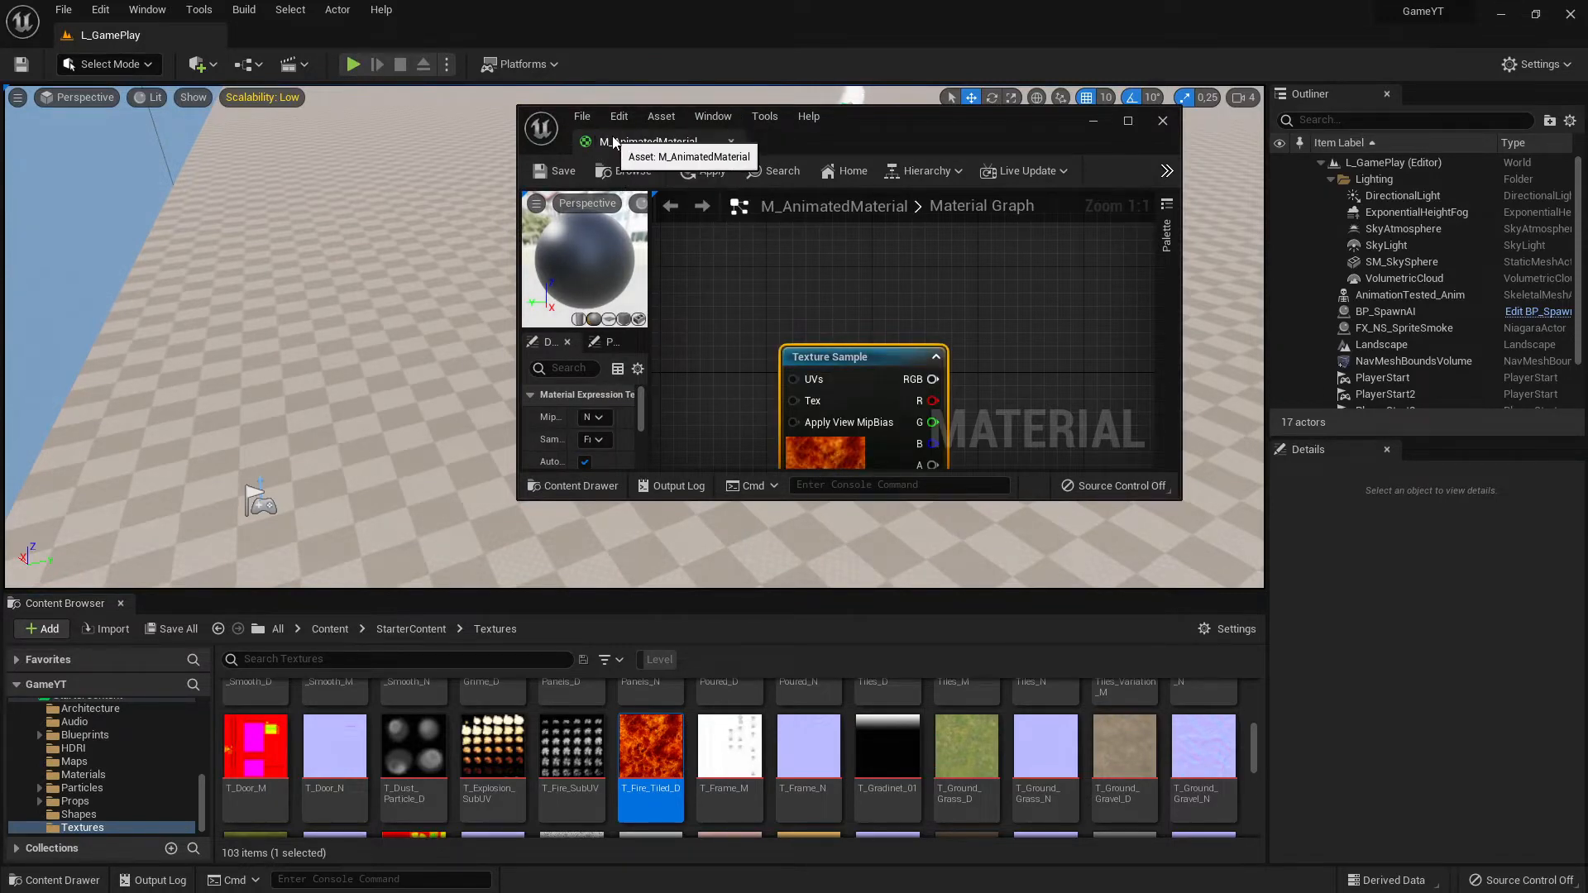
left_click_drag(645, 141, 347, 37)
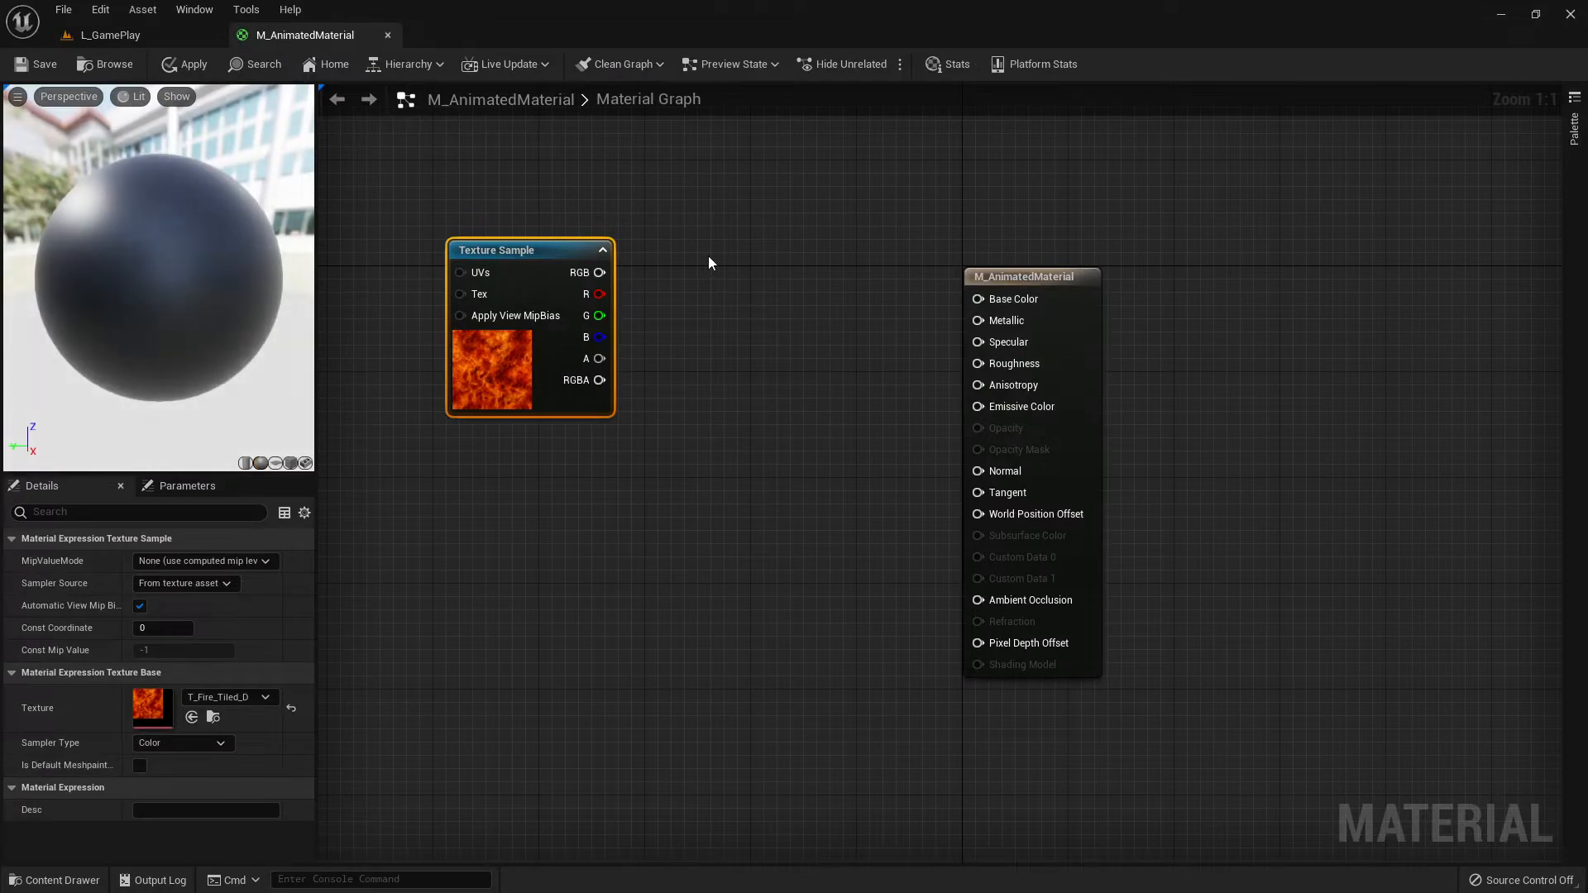
right_click_drag(708, 256, 898, 289)
left_click_drag(719, 283, 733, 310)
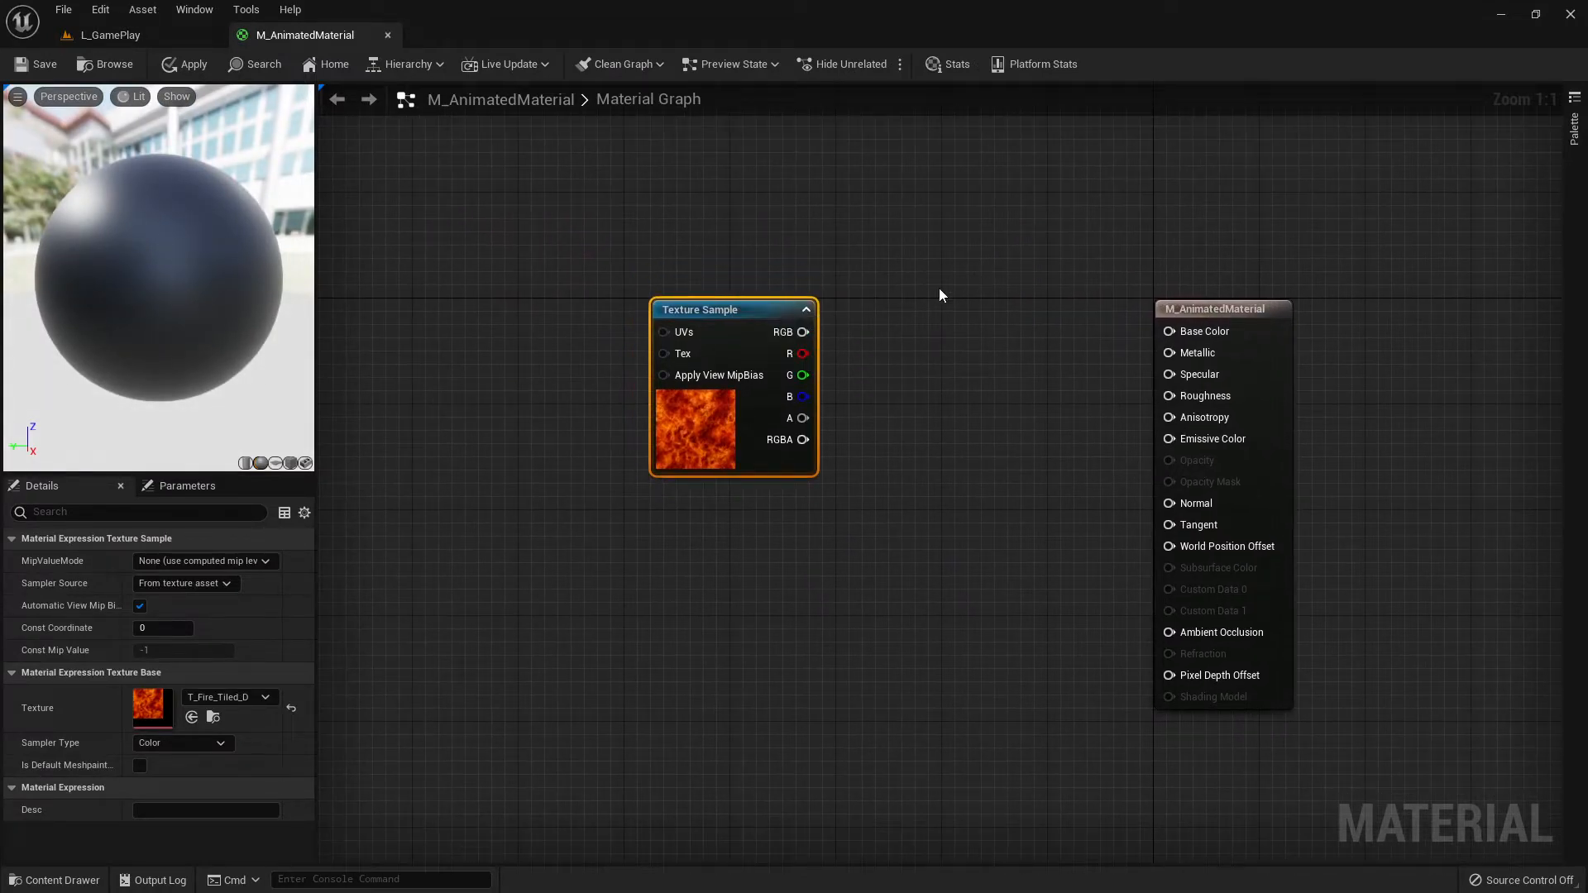
right_click_drag(939, 296, 873, 293)
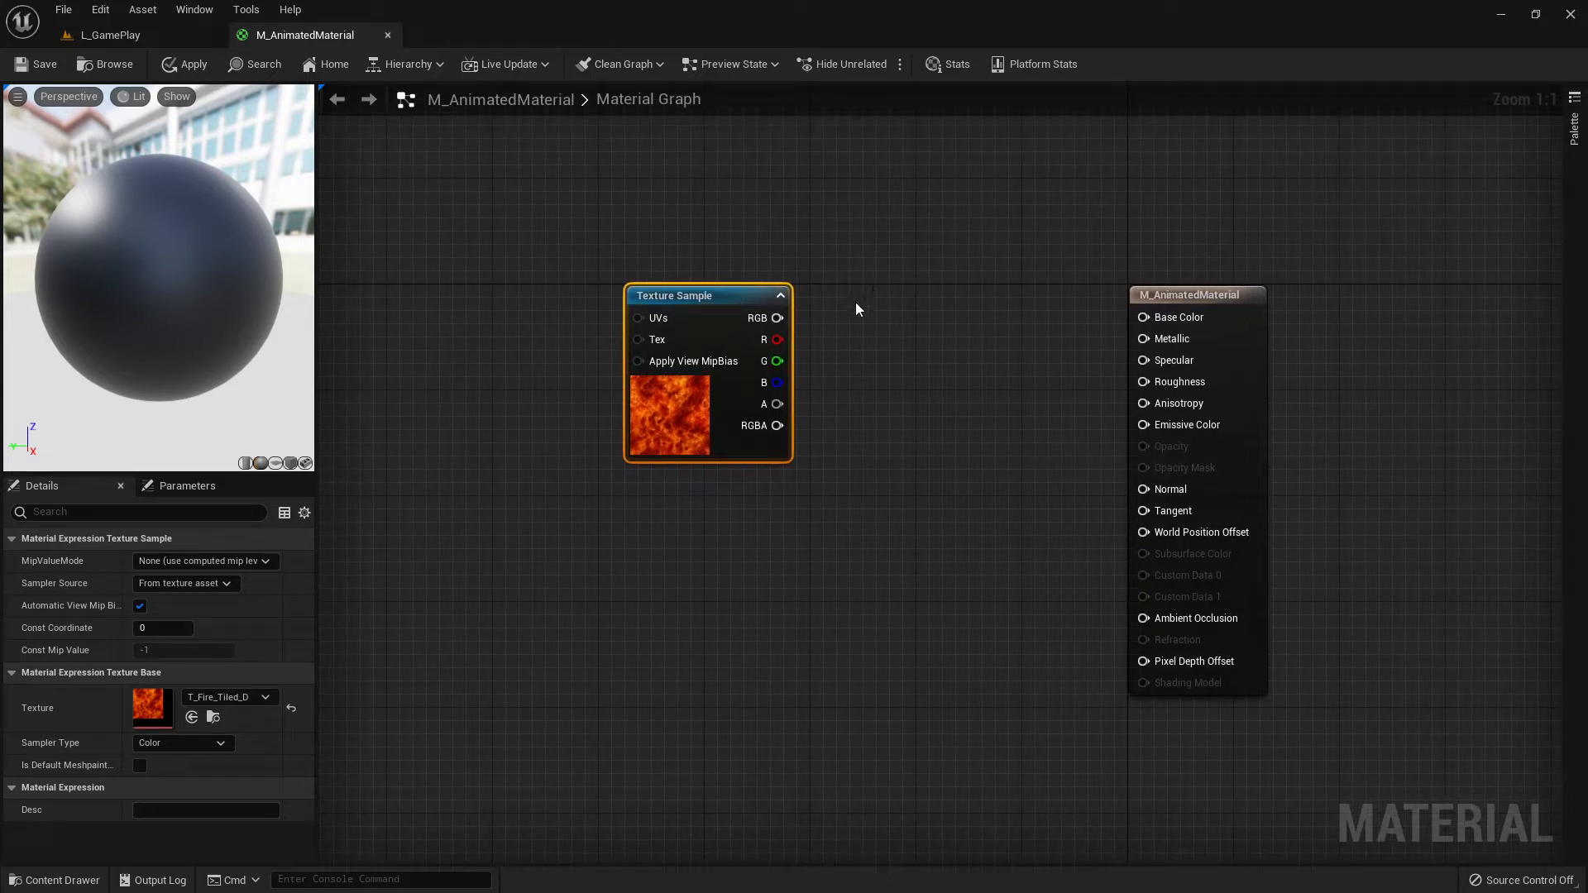
Add a Panner node to the graph and place it level with the Texture Sample, on its input side.
right_click_drag(631, 239, 890, 237)
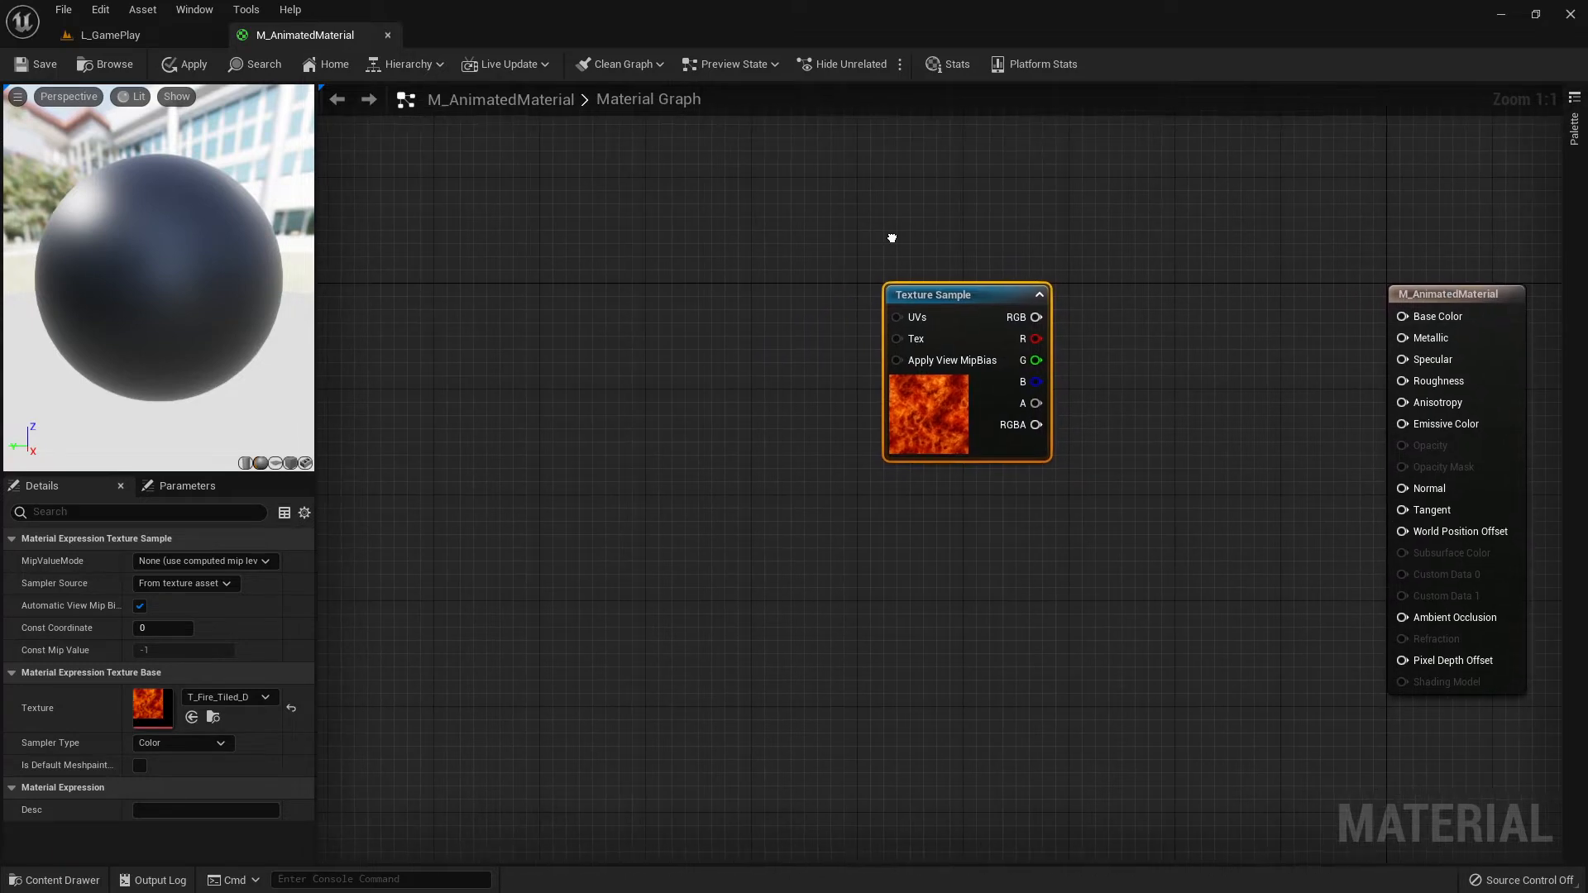
right_click(526, 335)
left_click(529, 291)
right_click(518, 328)
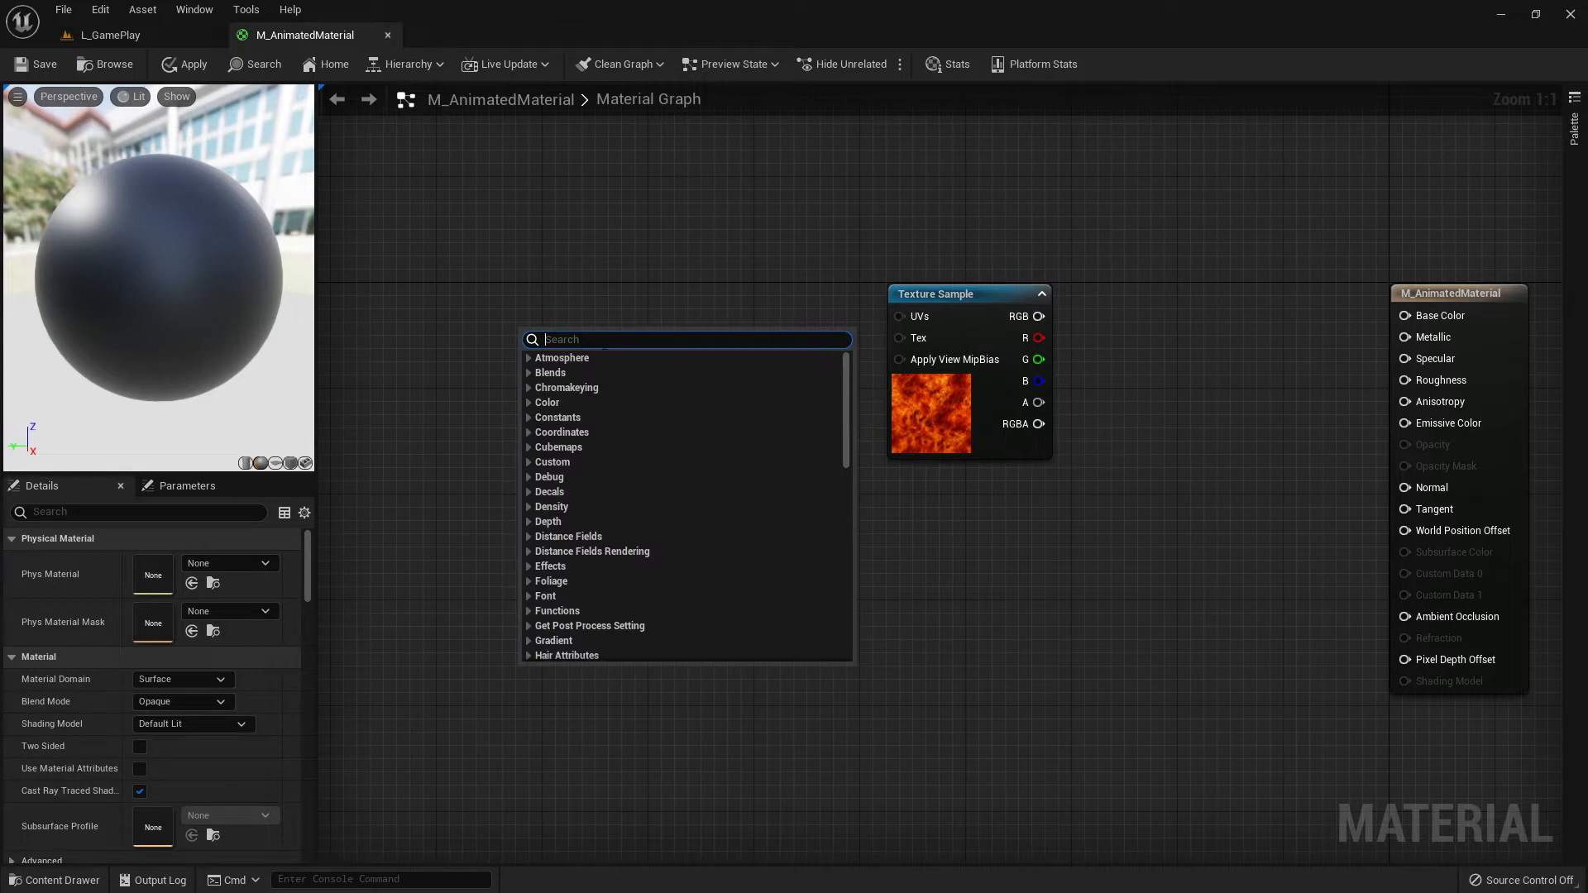
type("pann")
key("Down")
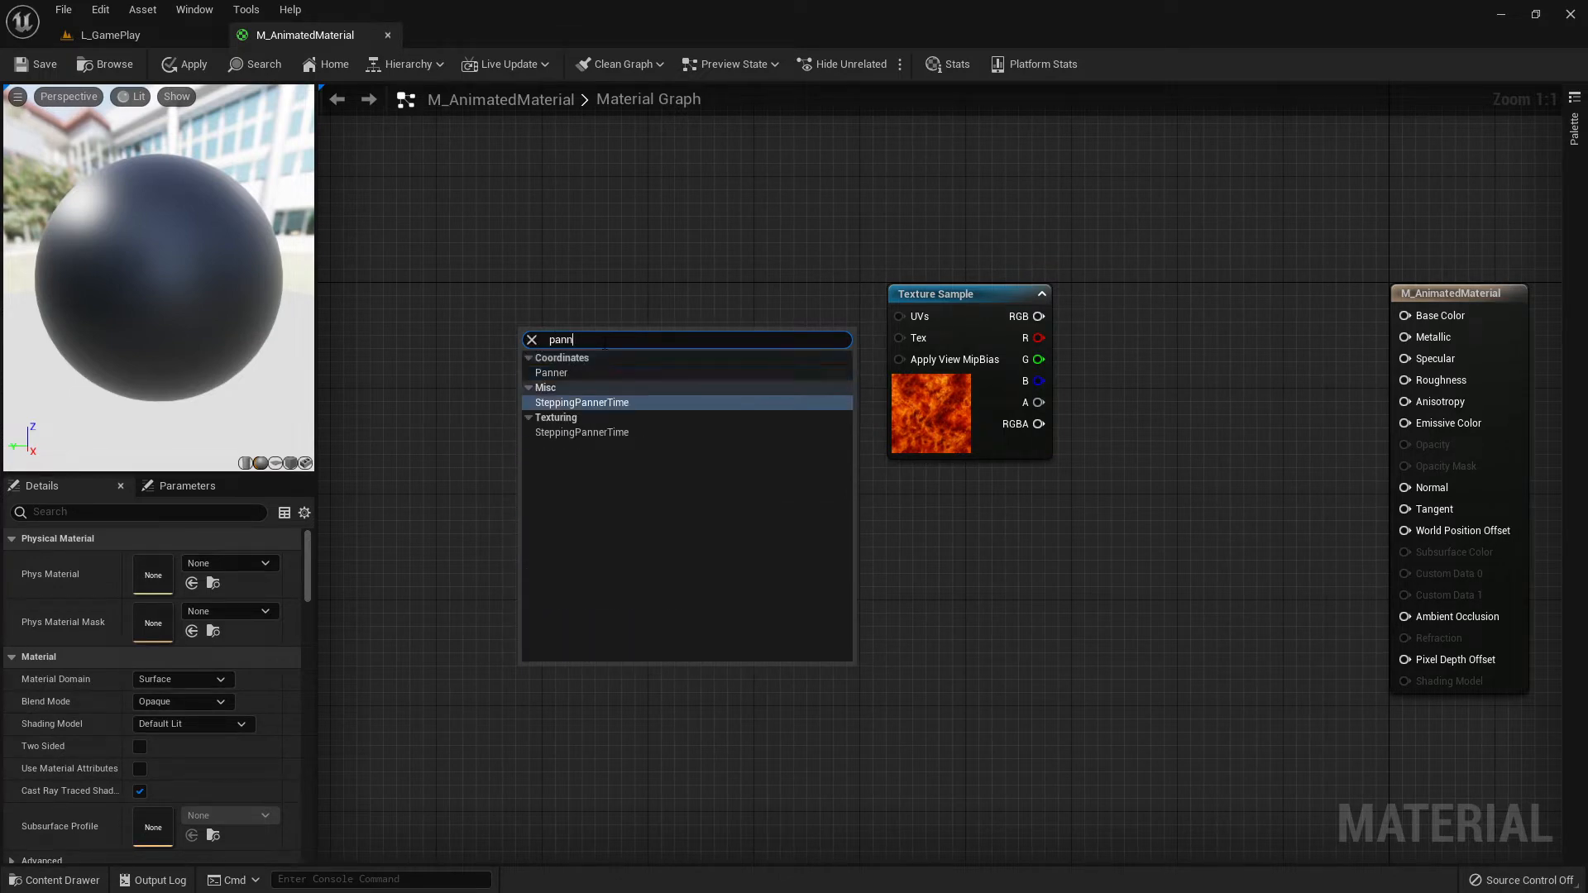
key("Up")
key("Return")
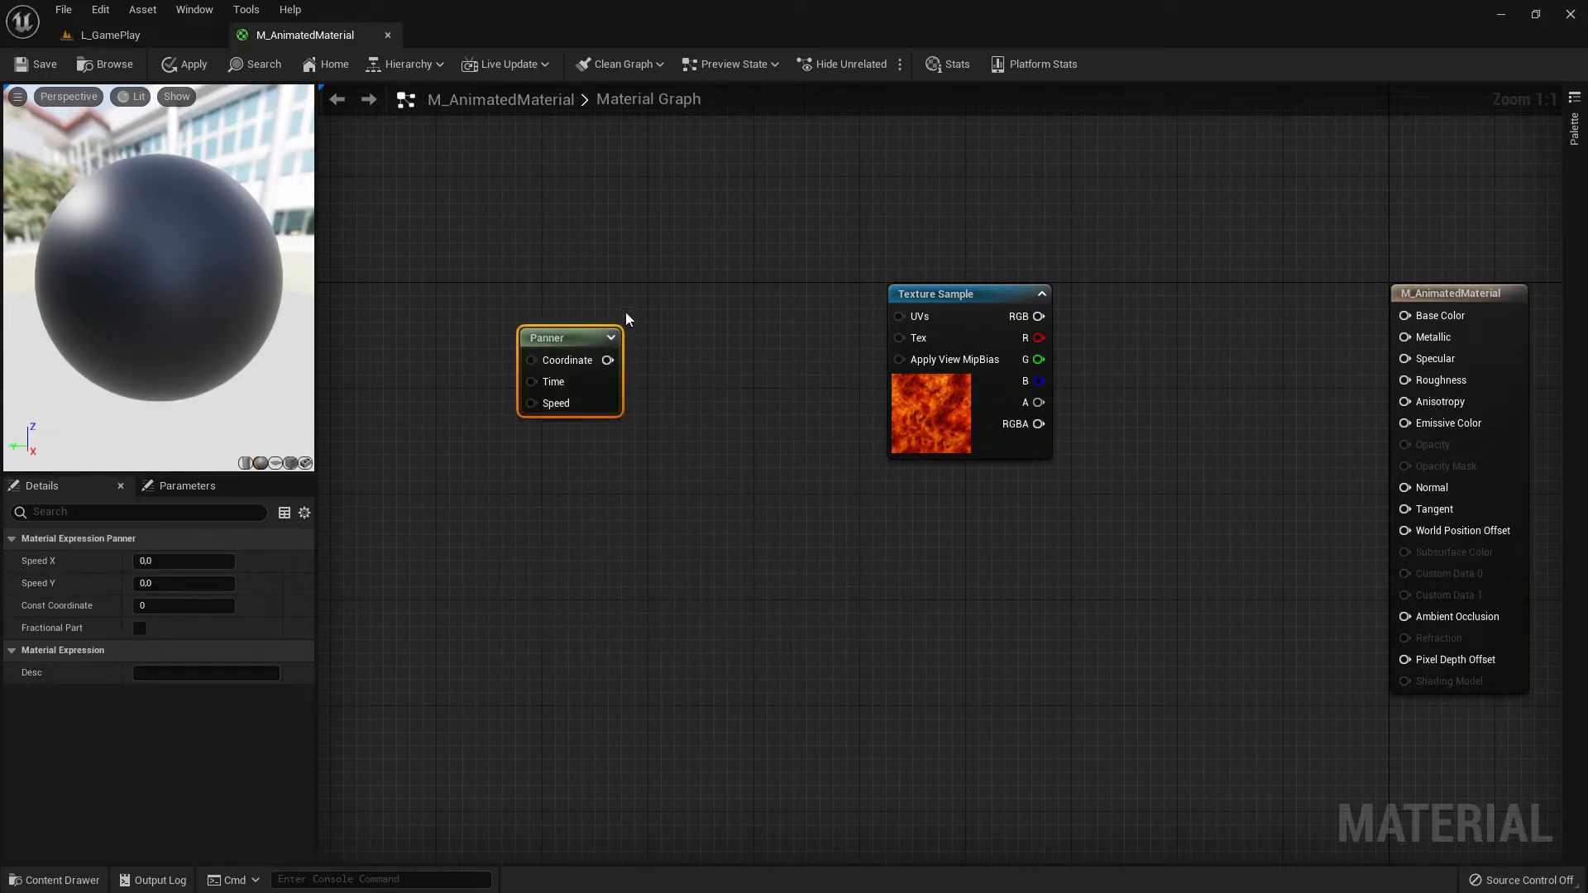
left_click_drag(572, 340, 542, 295)
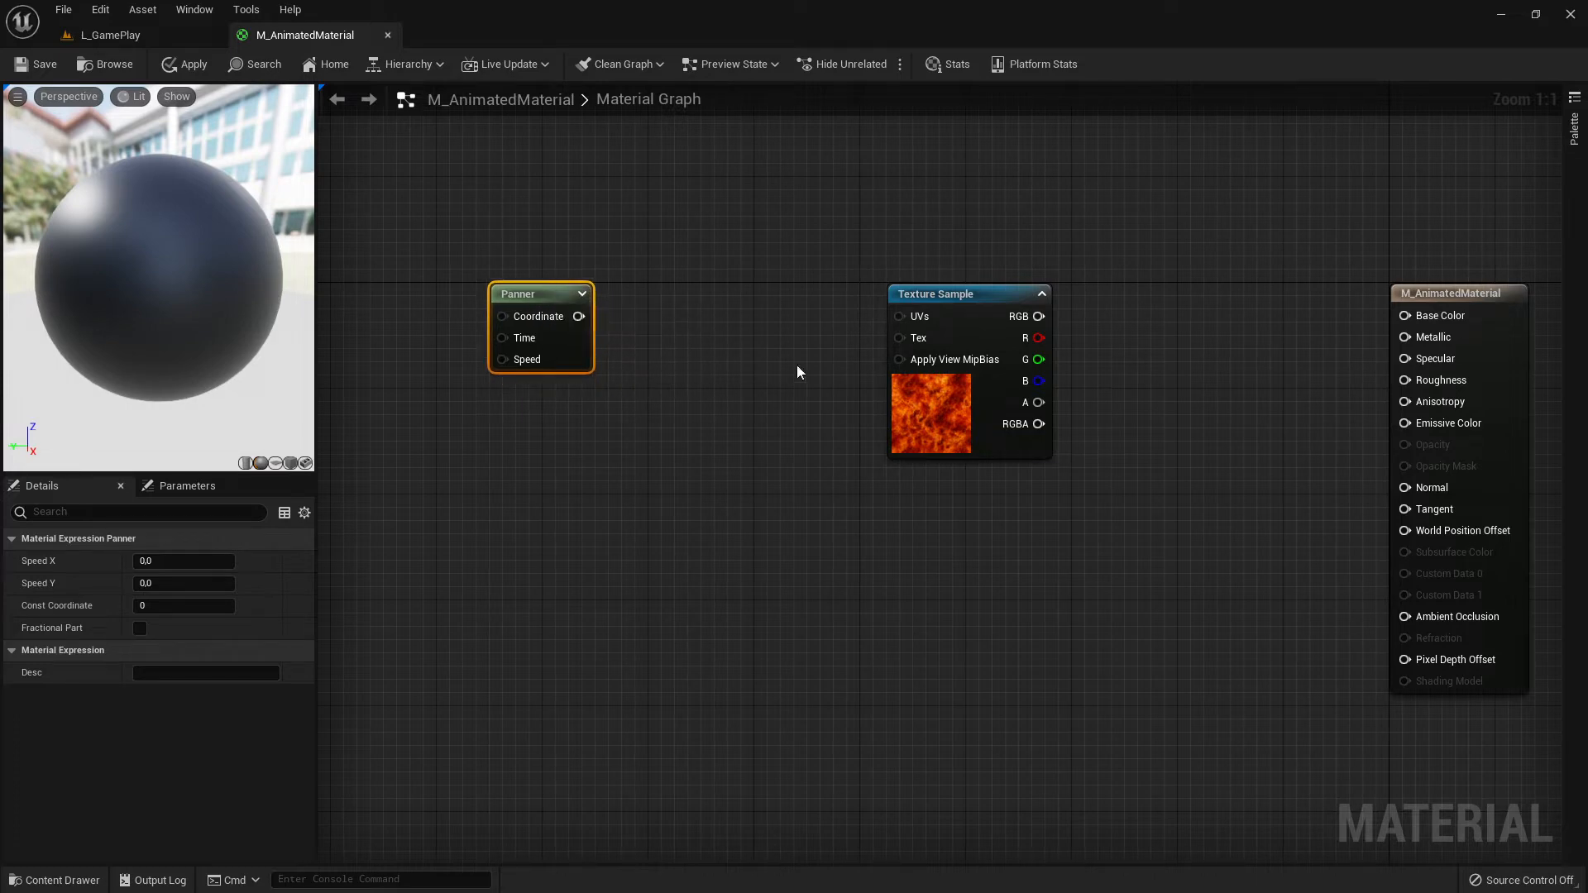
Connect the Panner's output to the Texture Sample's UVs and the Texture Sample's RGB output to the material's Base Color.
left_click(929, 413)
right_click_drag(681, 423, 830, 445)
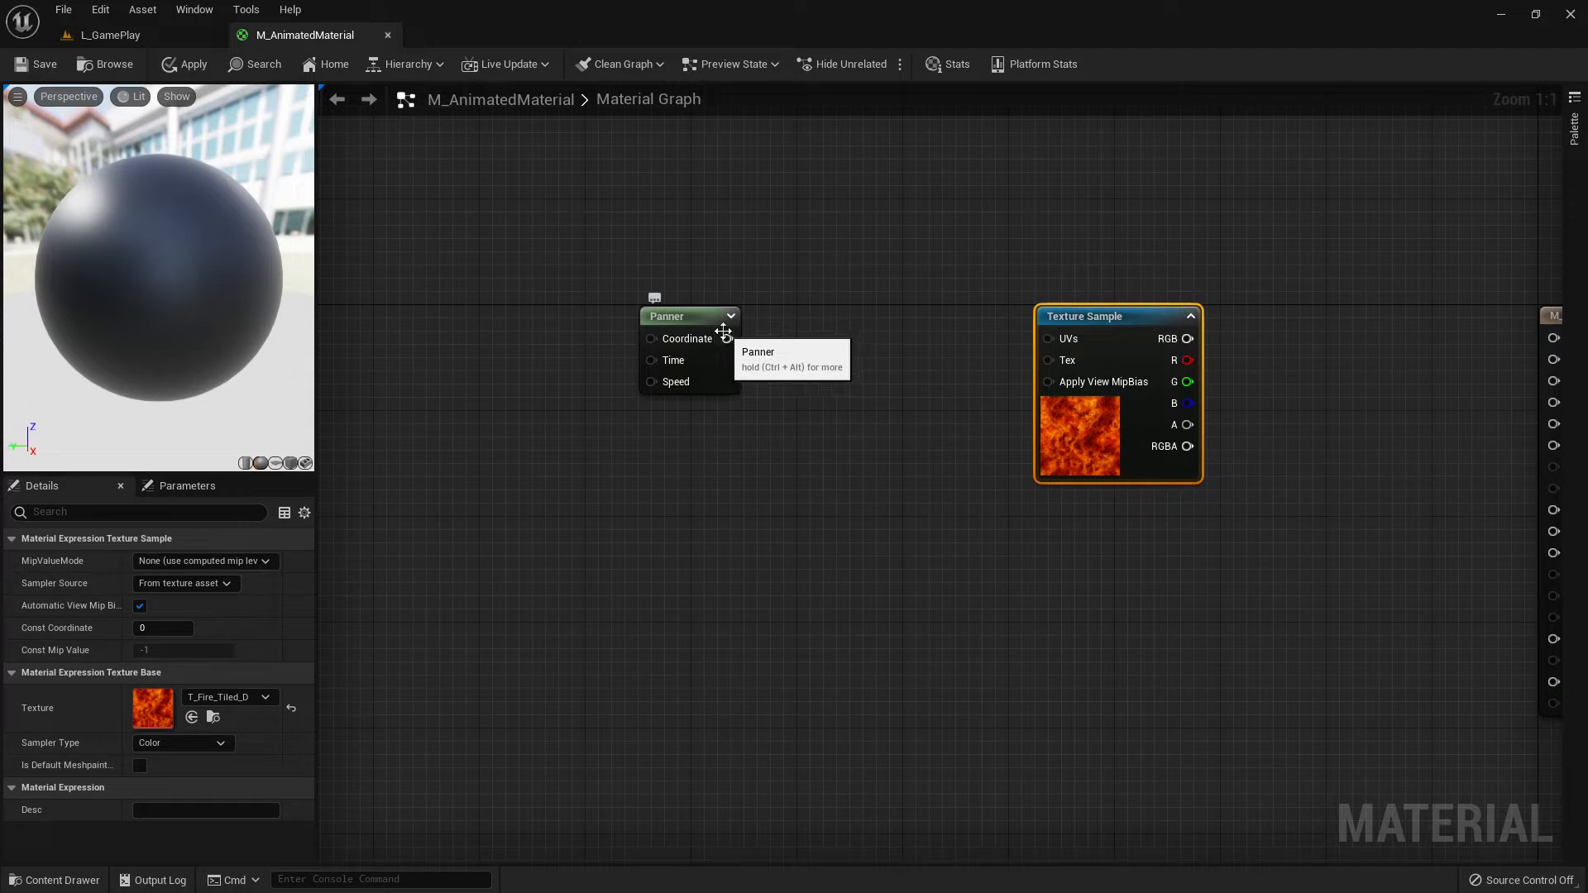
left_click(677, 321)
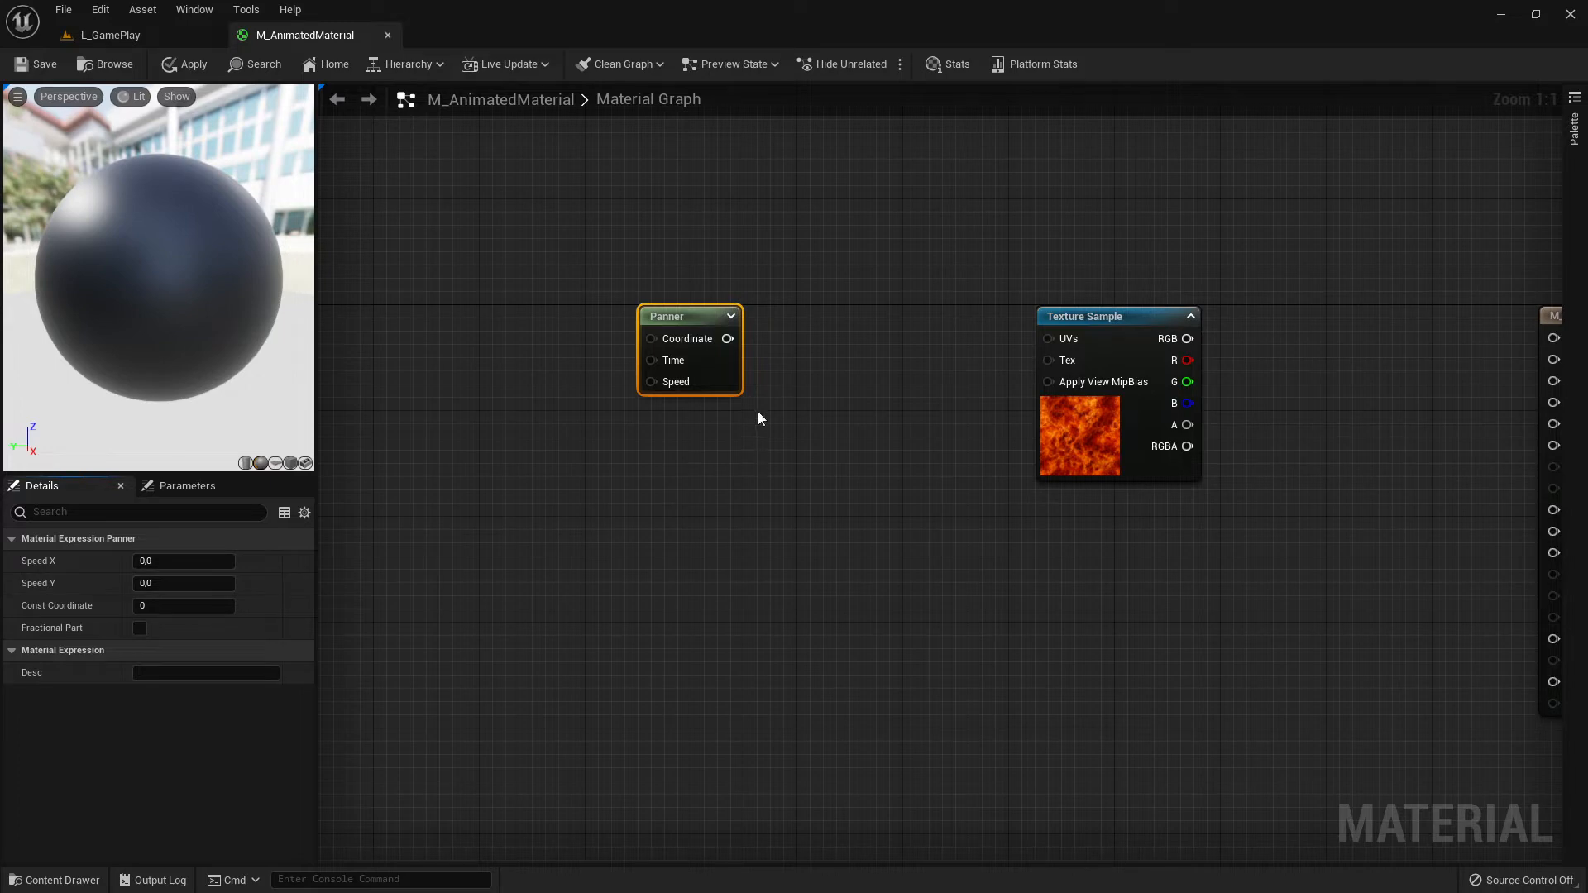
left_click_drag(728, 338, 1050, 338)
right_click_drag(951, 415, 830, 452)
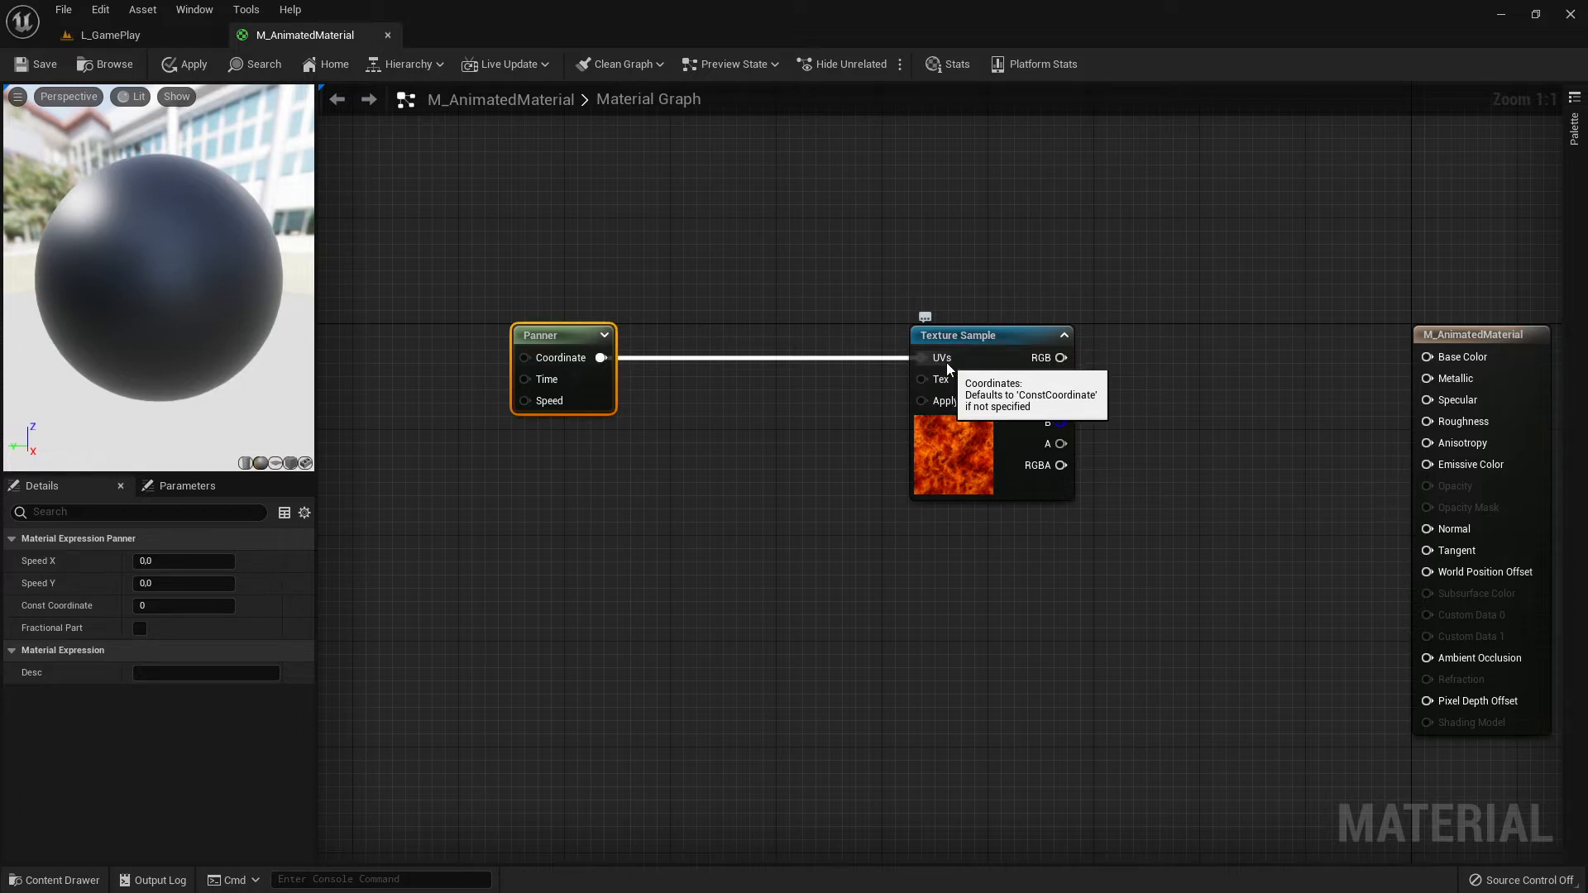
right_click_drag(846, 434, 832, 447)
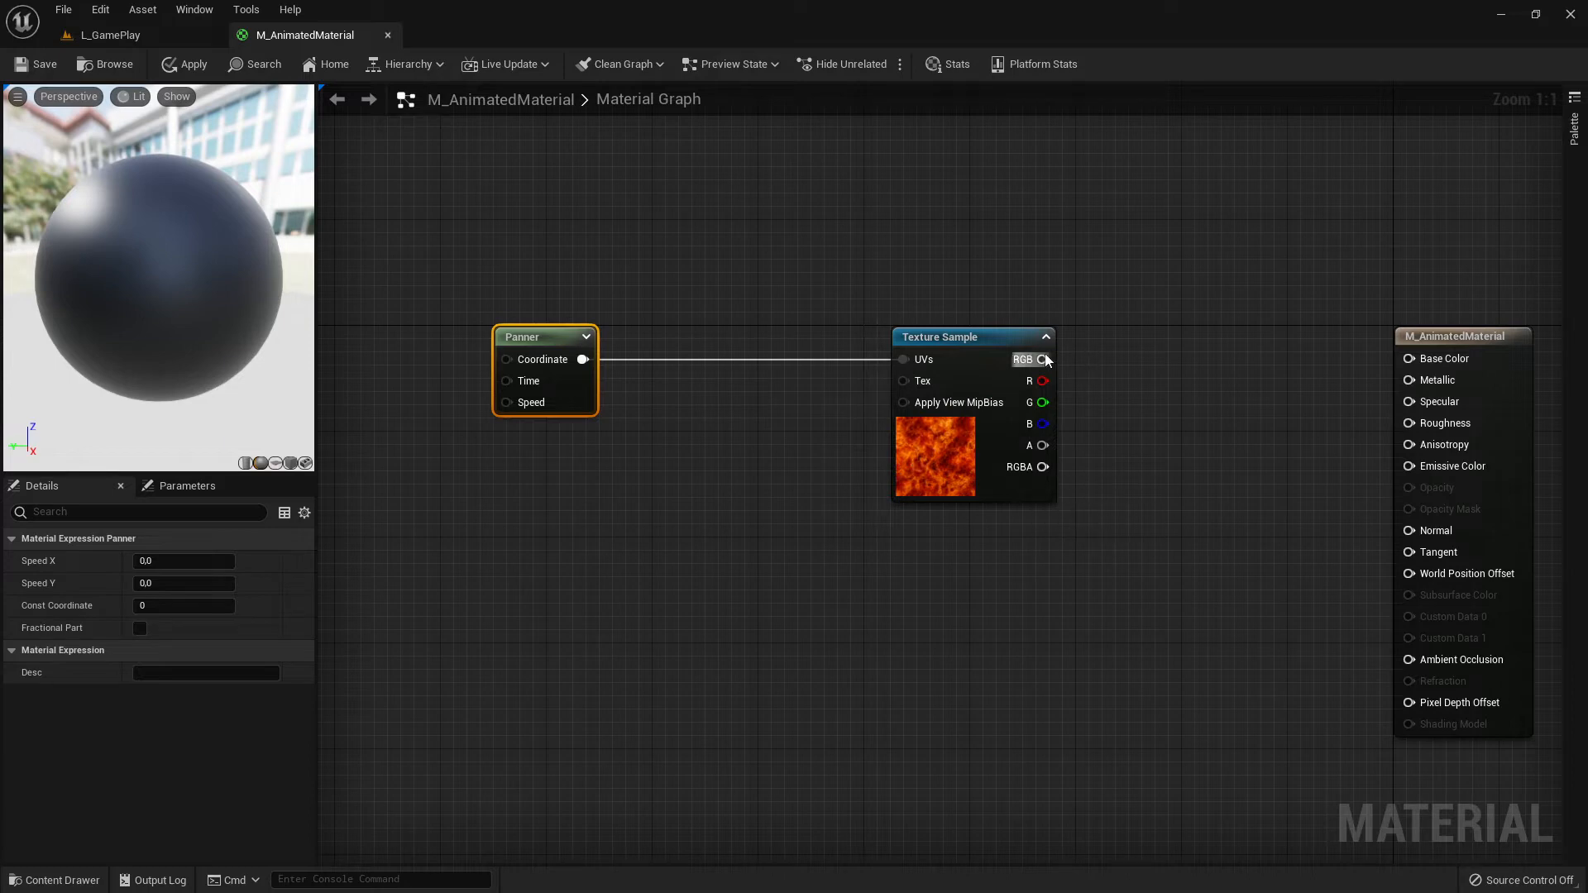
left_click_drag(1043, 359, 1408, 359)
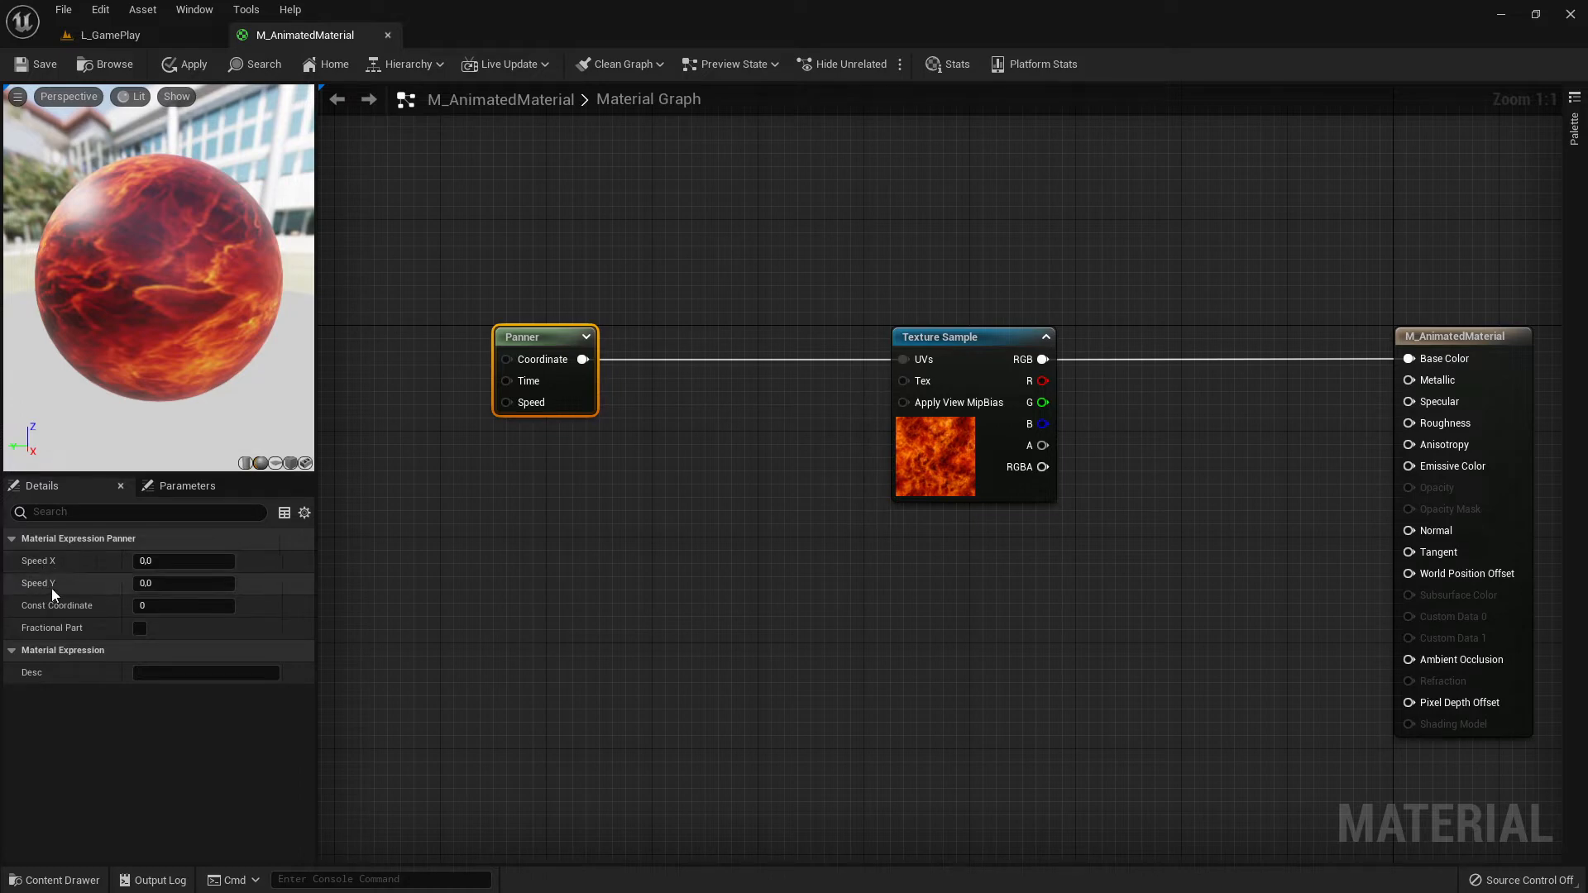
Set the Panner's Speed X and Speed Y to 0,1 and save the material.
left_click(151, 562)
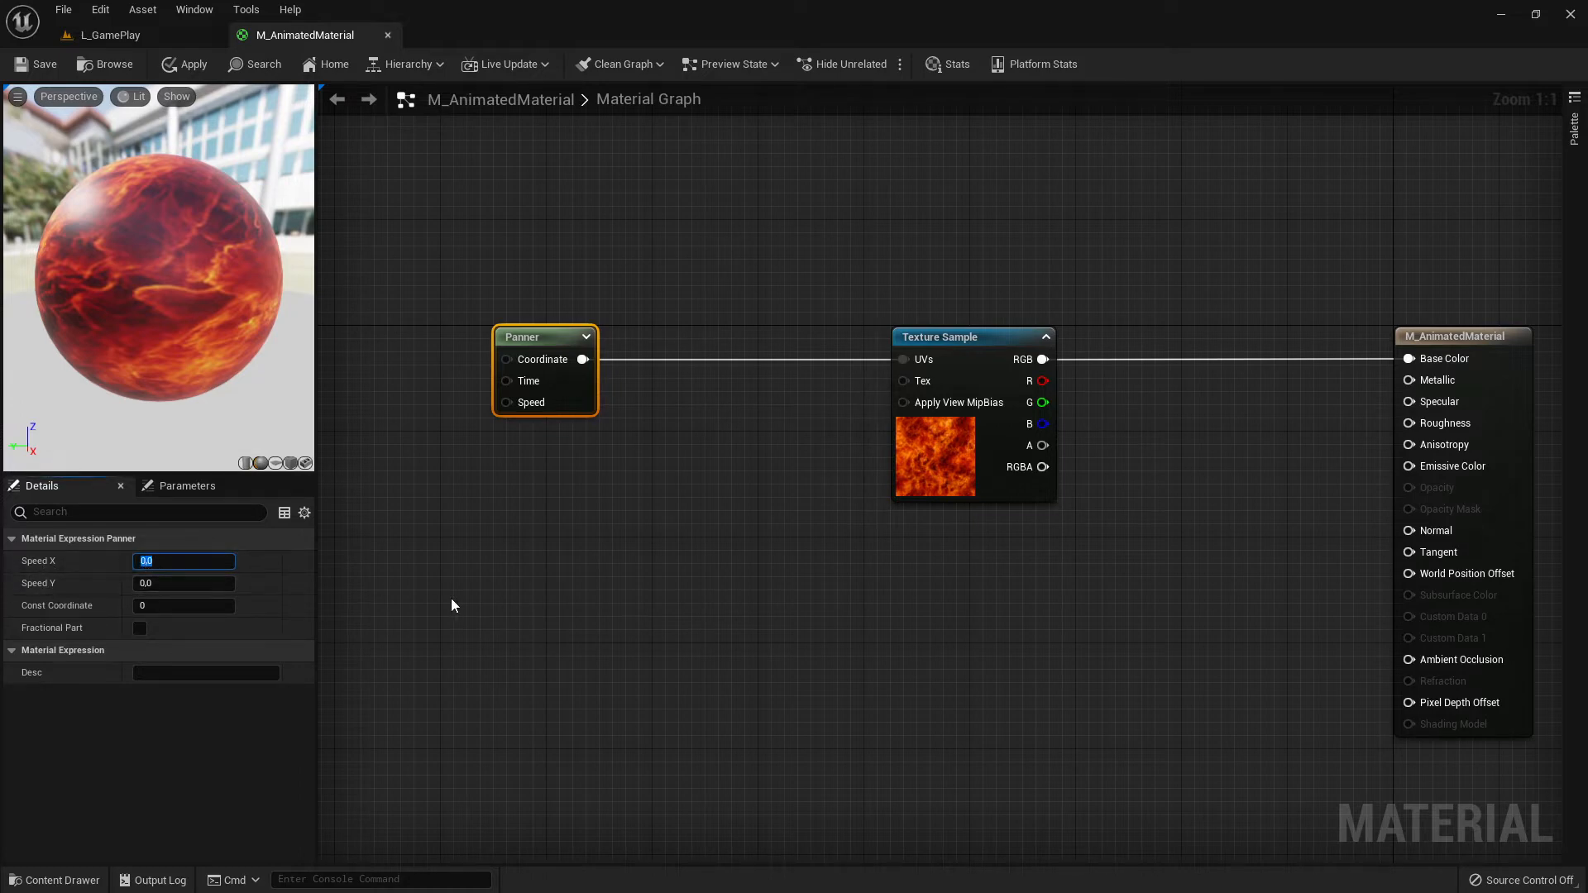
key("Return")
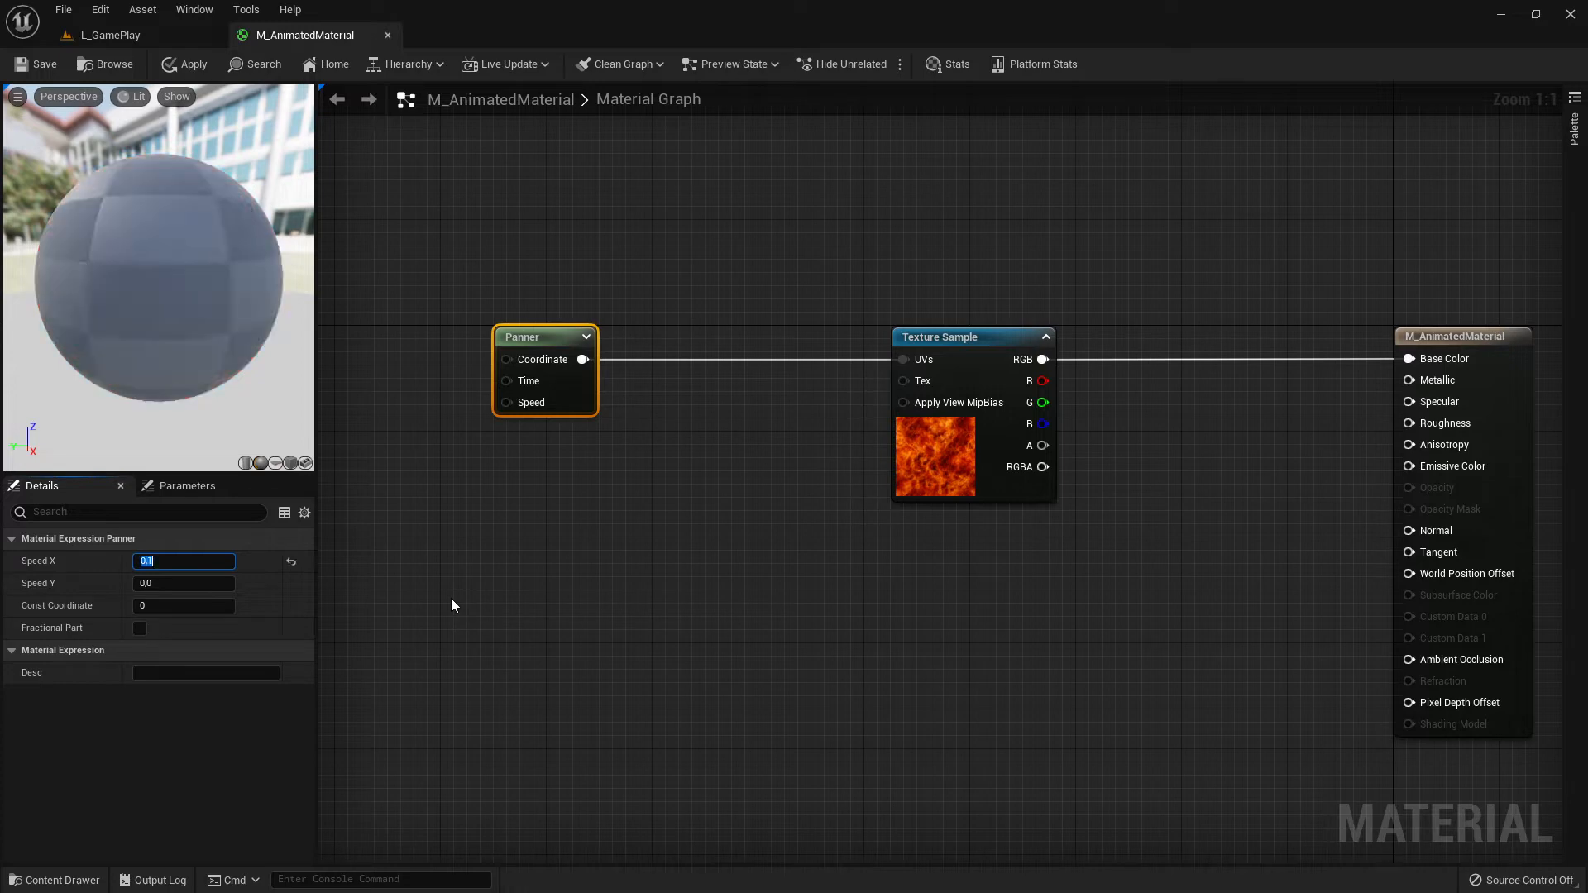
left_click(183, 583)
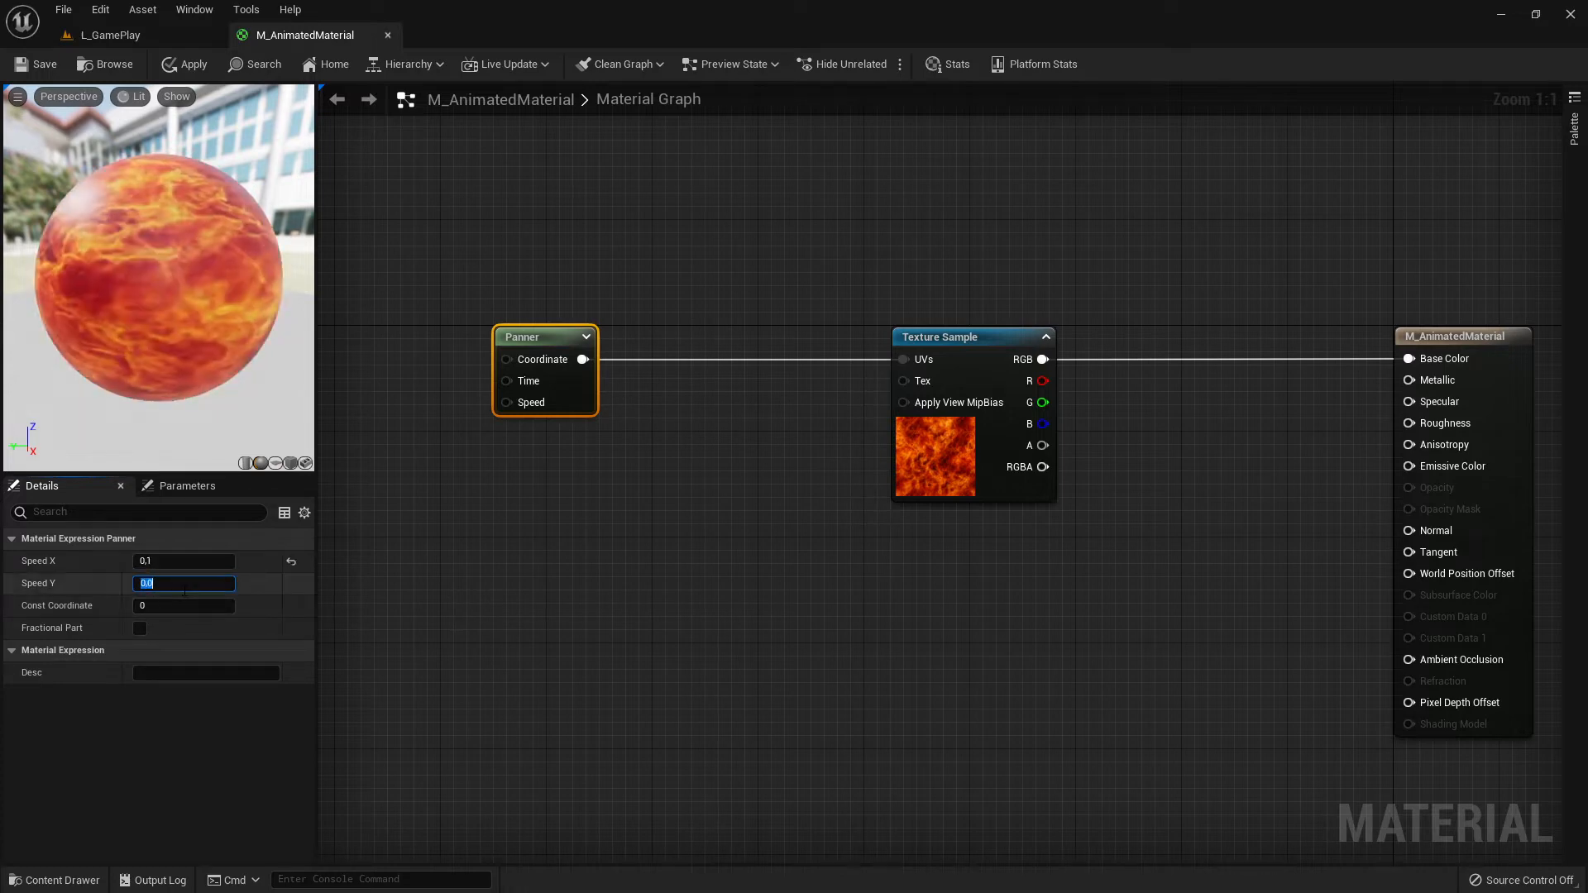
type("0,1")
key("Return")
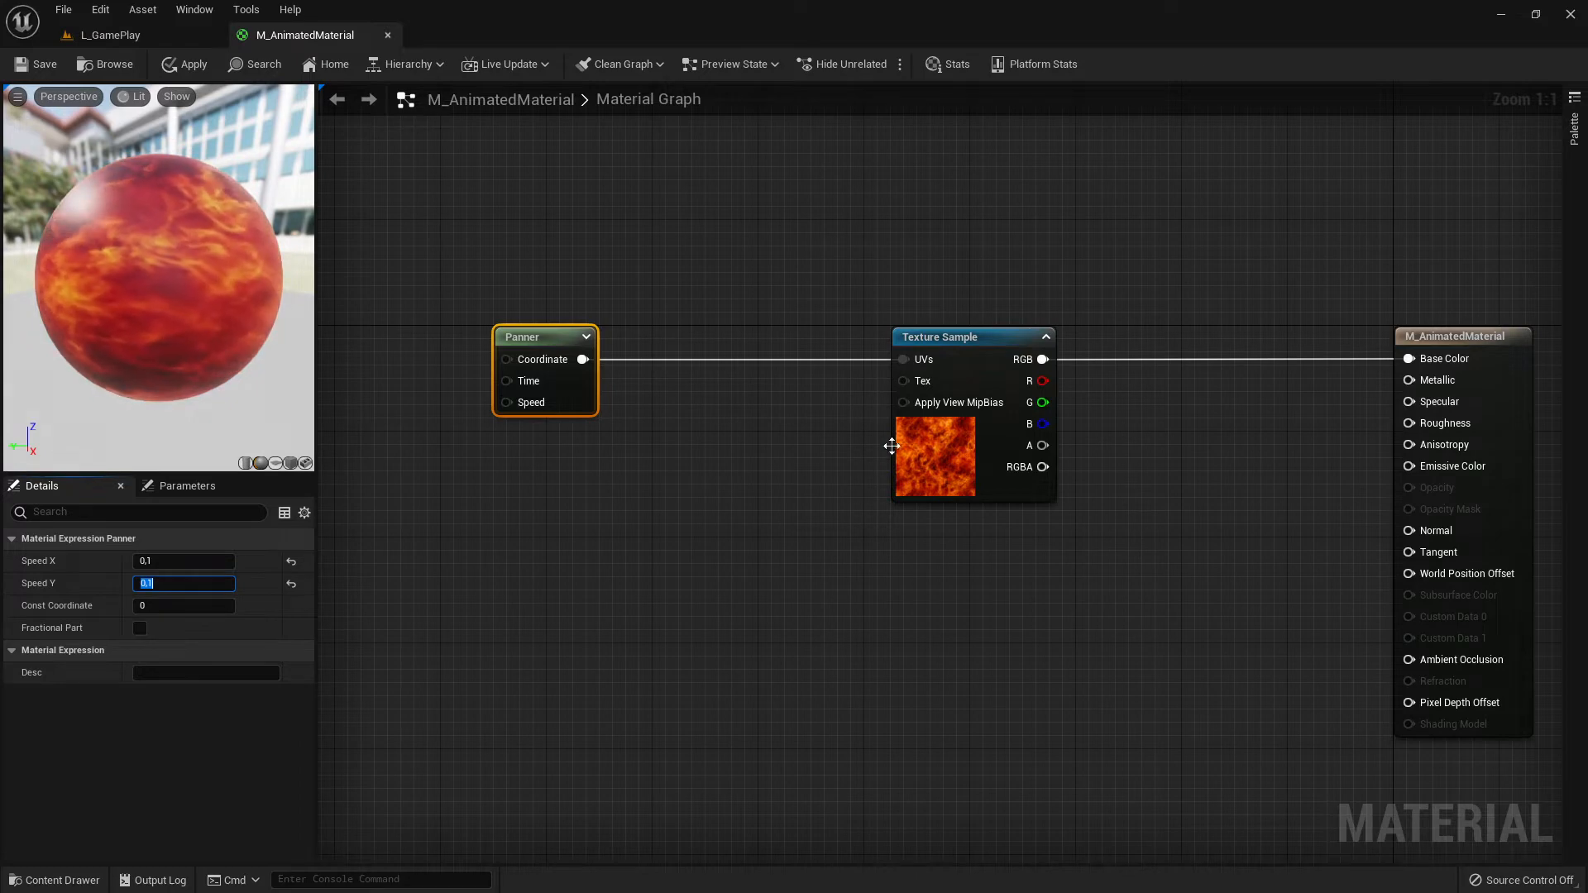
right_click_drag(901, 248, 862, 213)
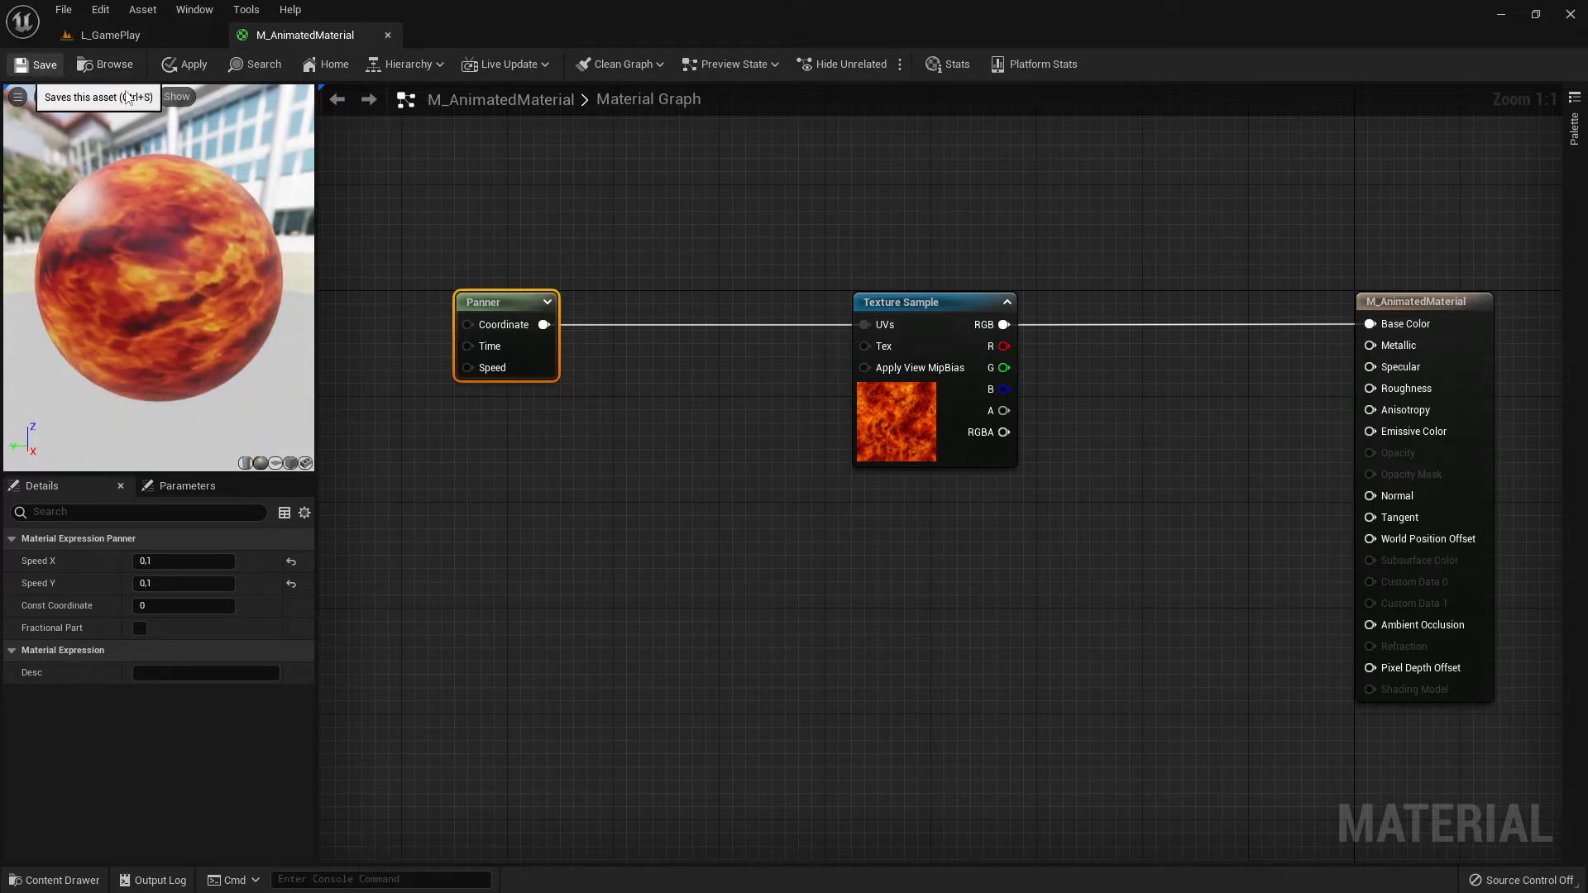
key("ctrl+s")
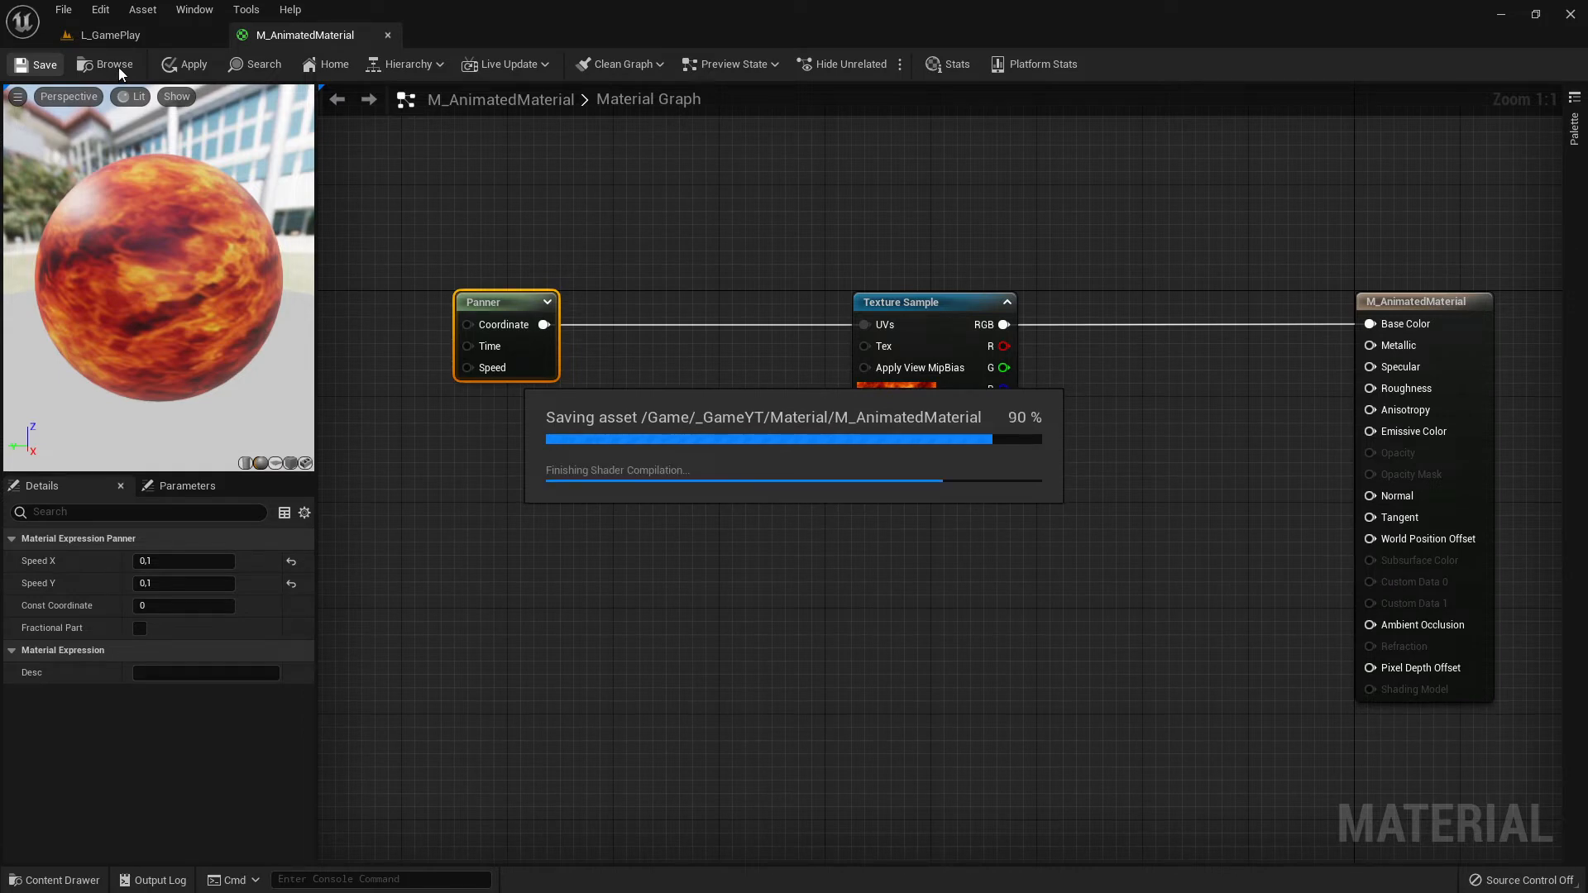
Return to the L_GamePlay level and switch the editor to Modeling mode.
left_click(86, 38)
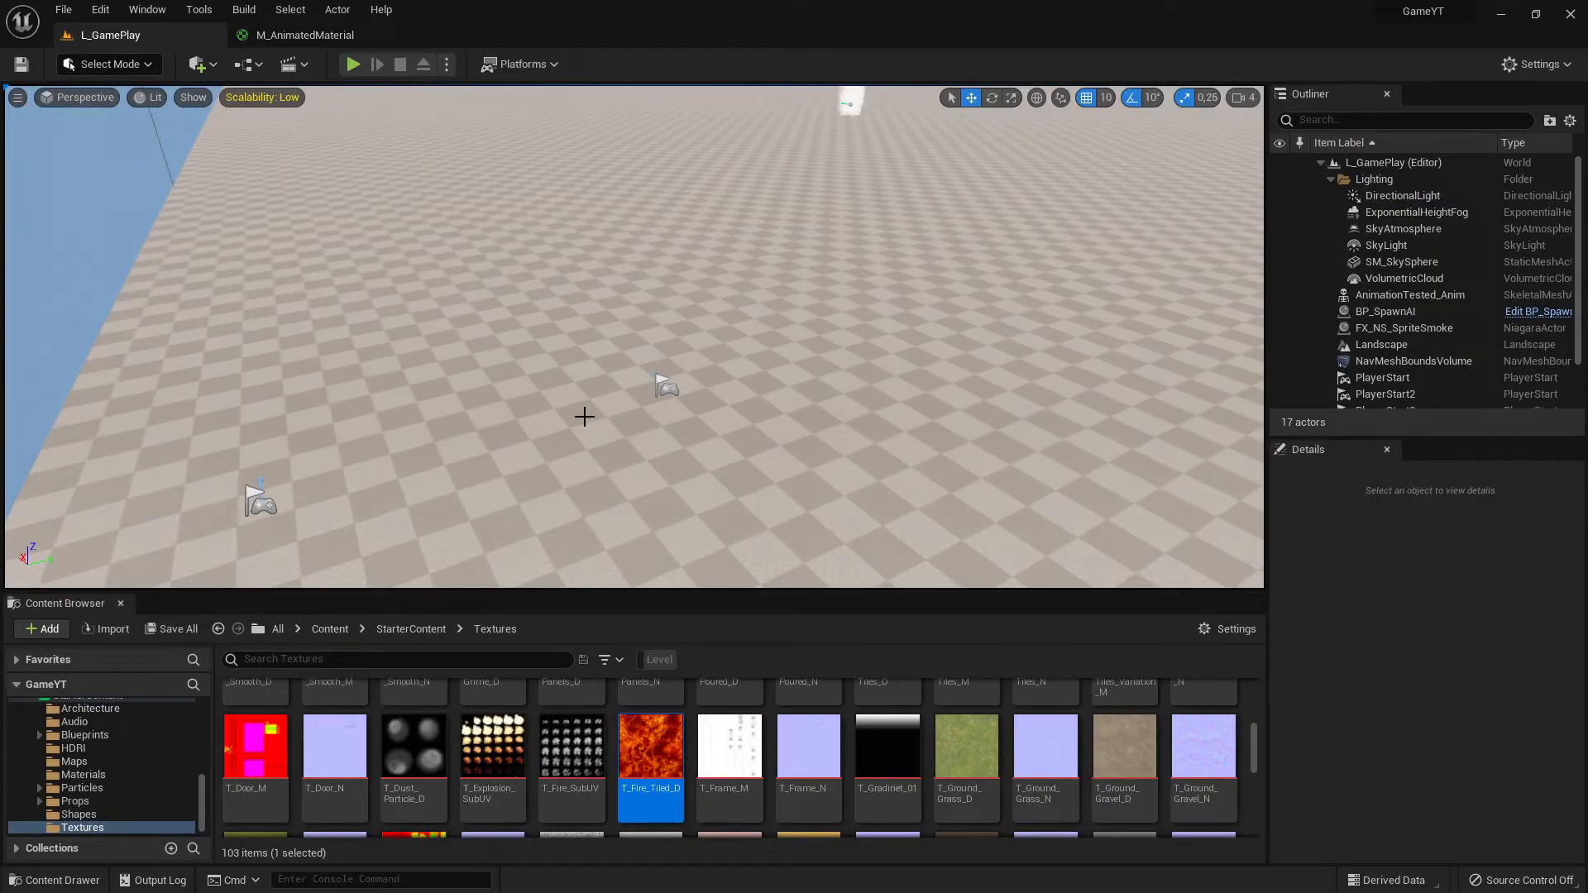
right_click_drag(712, 315, 712, 222)
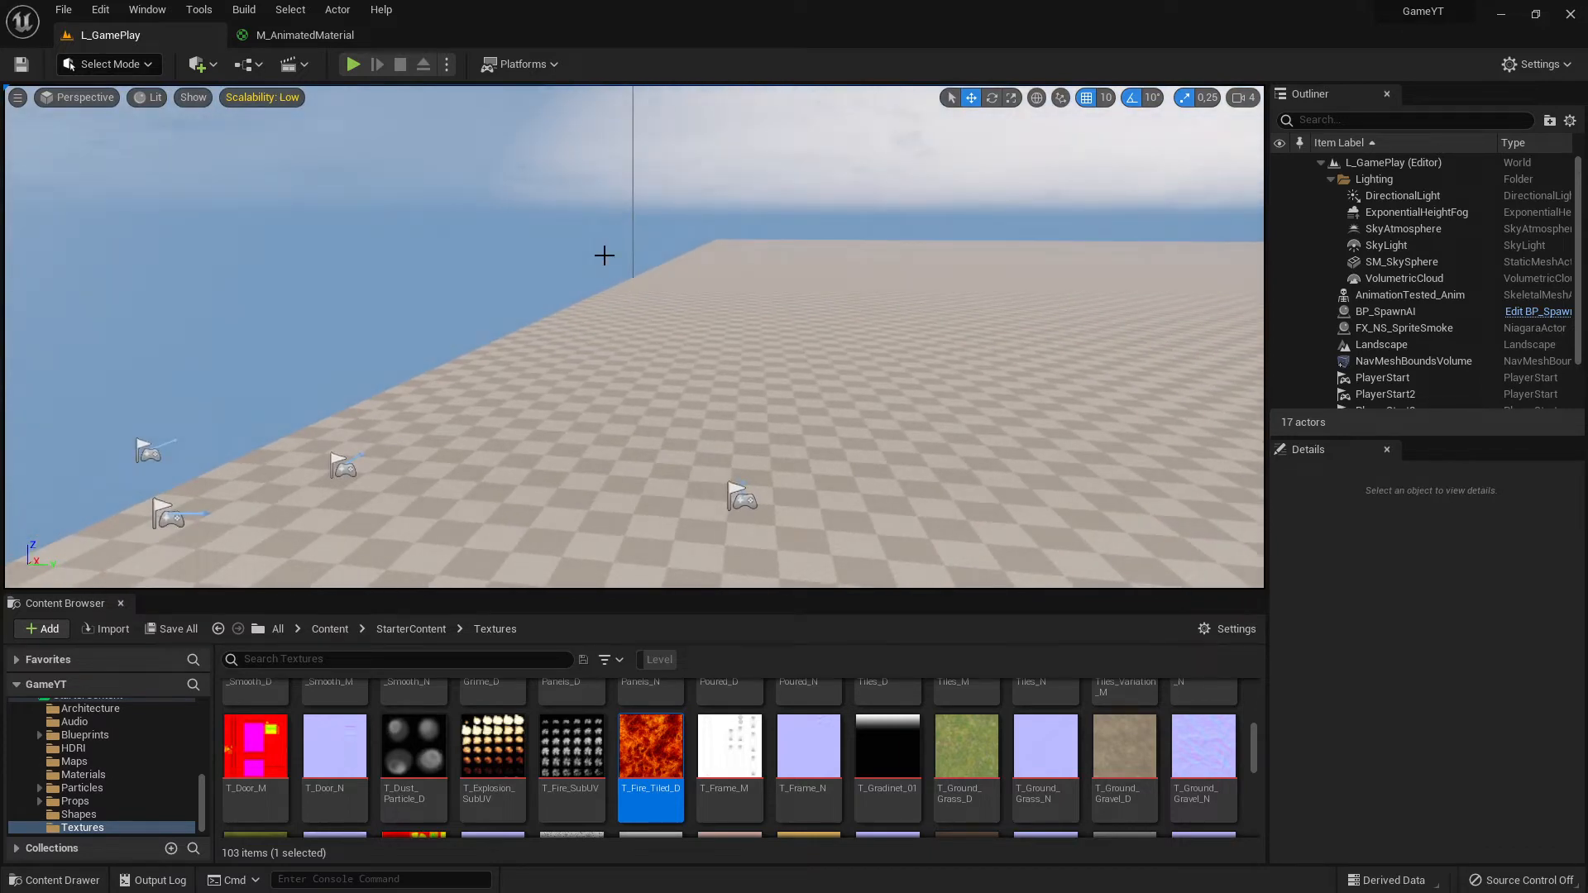
right_click_drag(468, 274, 518, 357)
left_click(92, 66)
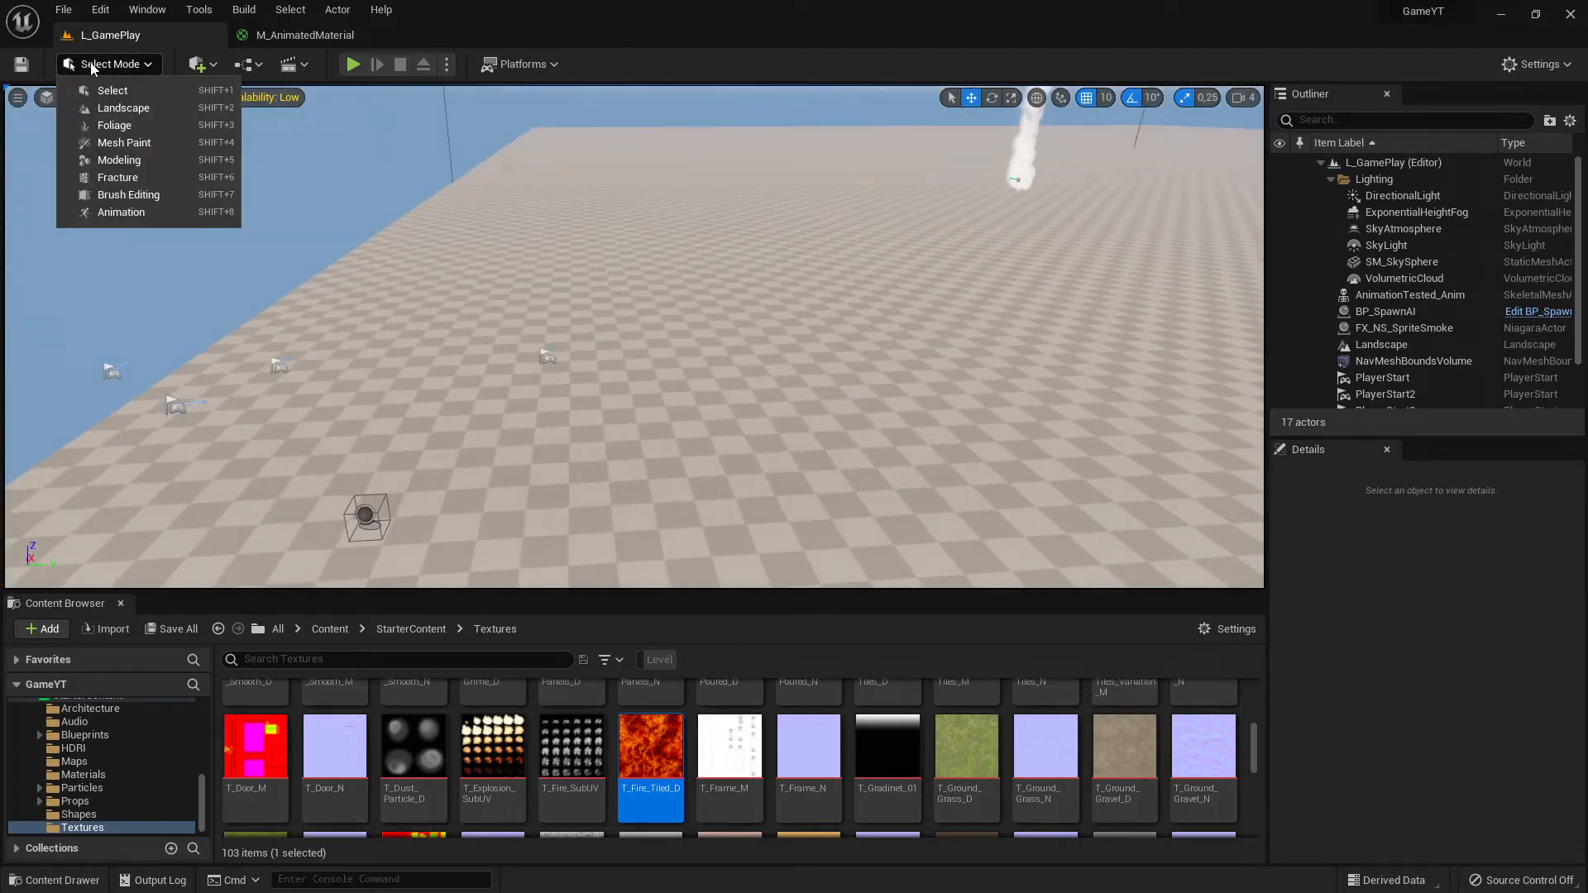
left_click(124, 161)
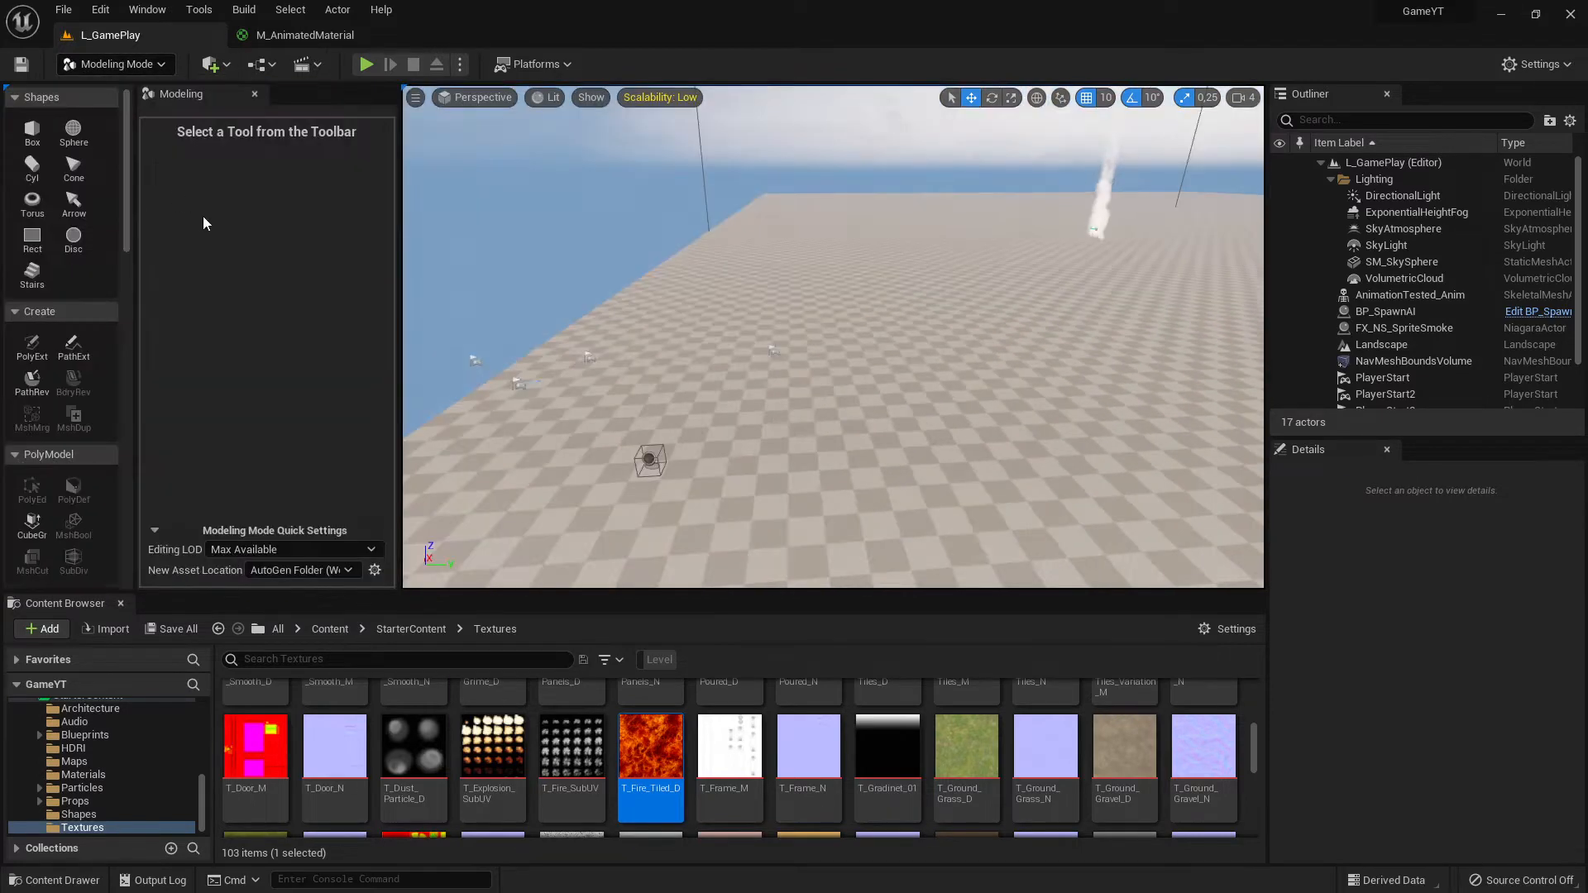
Build a thin upright rectangular wall on the floor with the Cube Grid tool and return to Select mode.
scroll(63, 358, "down", 2)
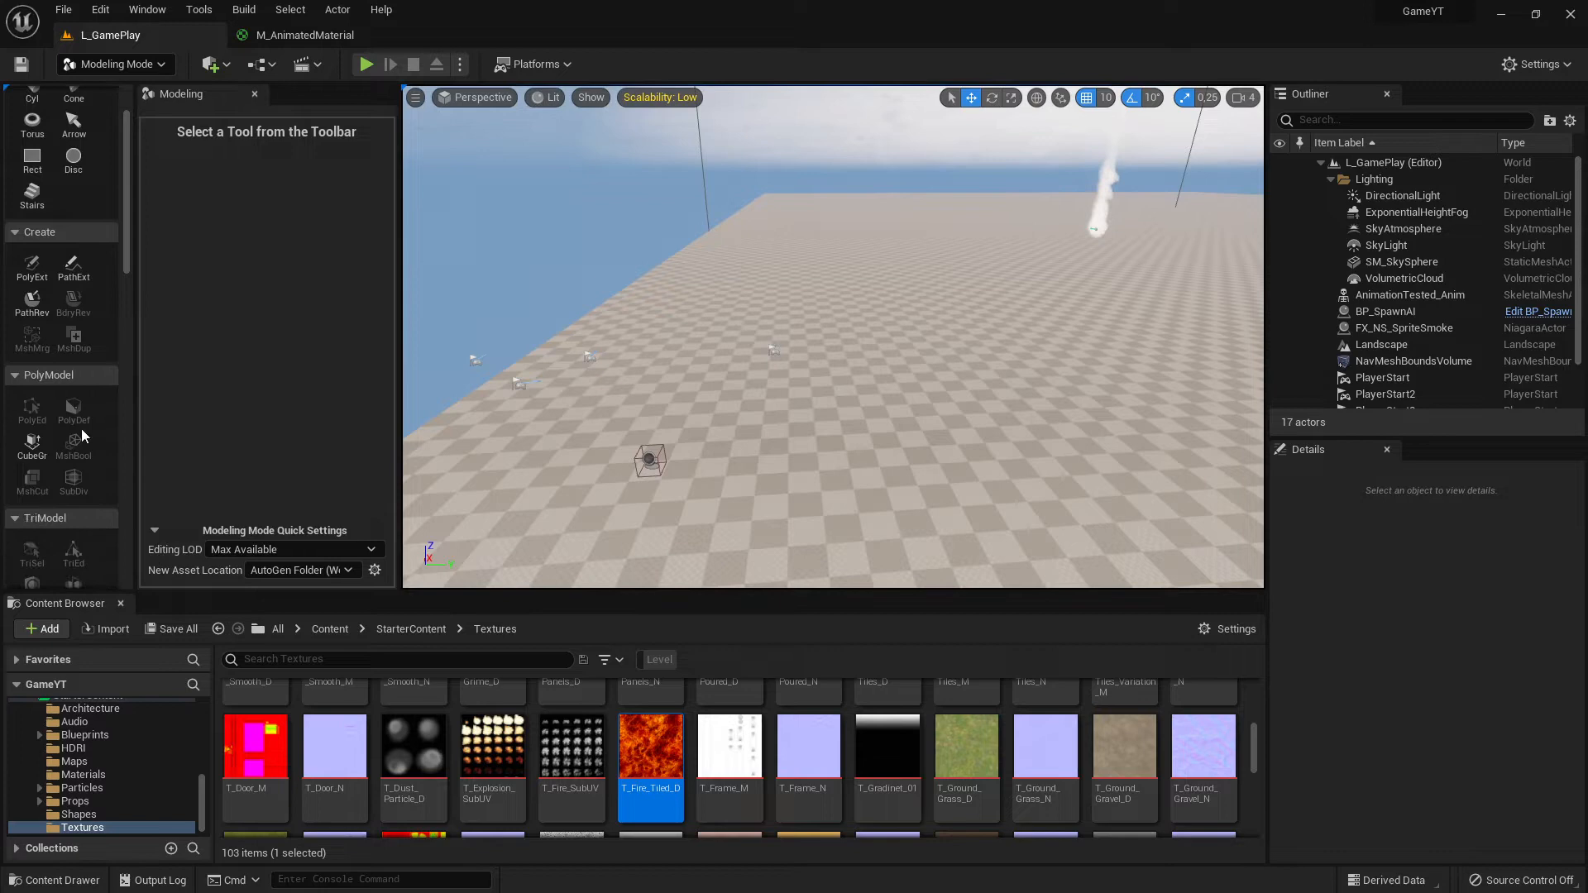
left_click(34, 445)
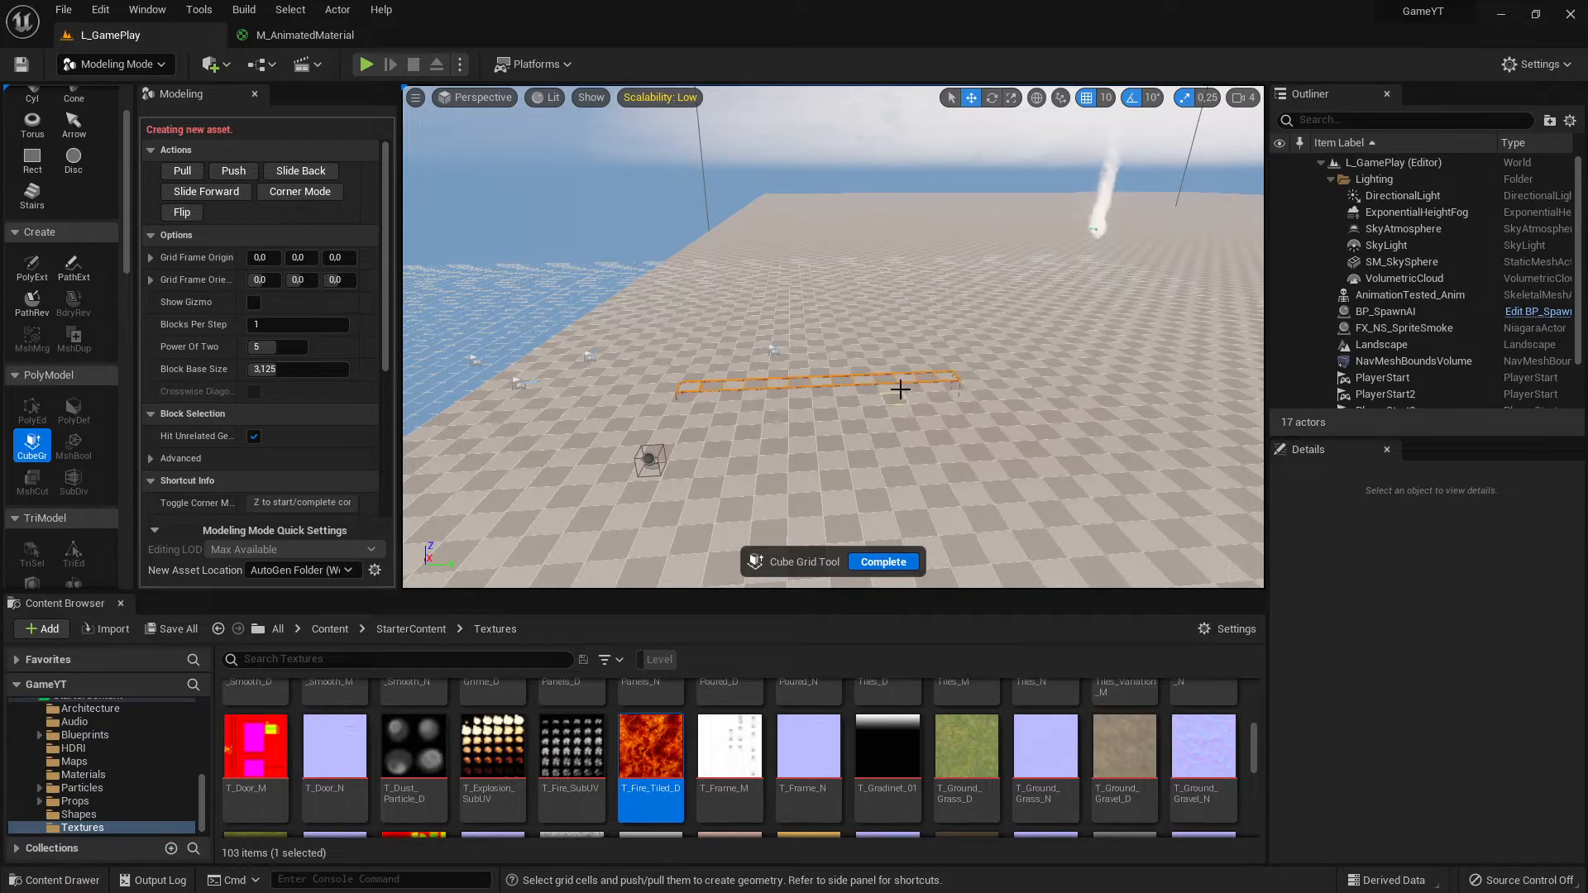
key("e")
key("e")
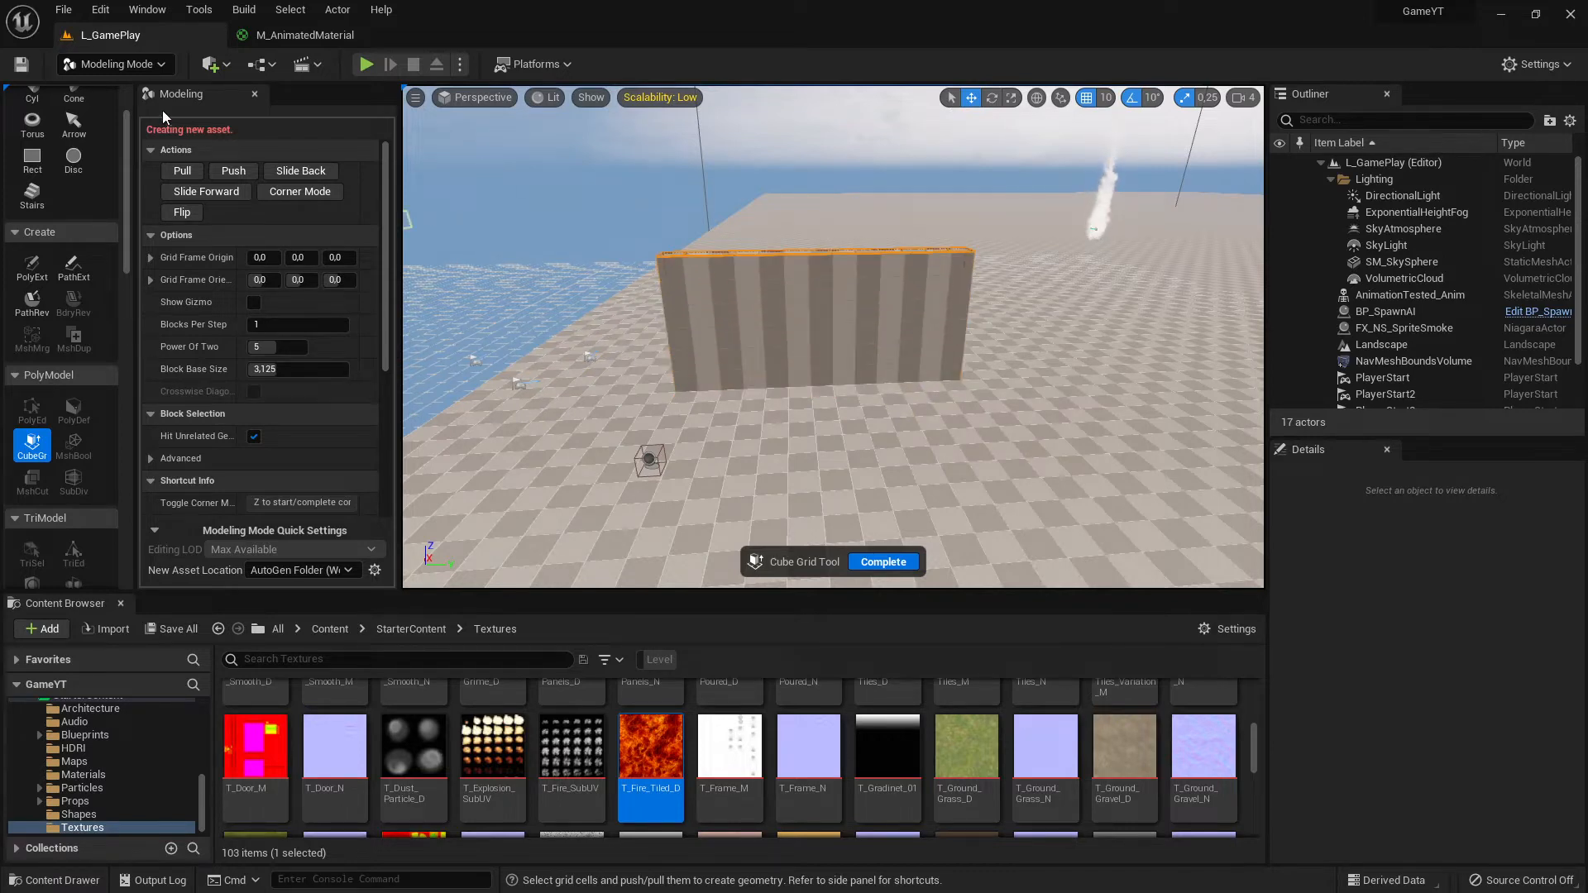
left_click(140, 66)
left_click(130, 88)
key("shift+1")
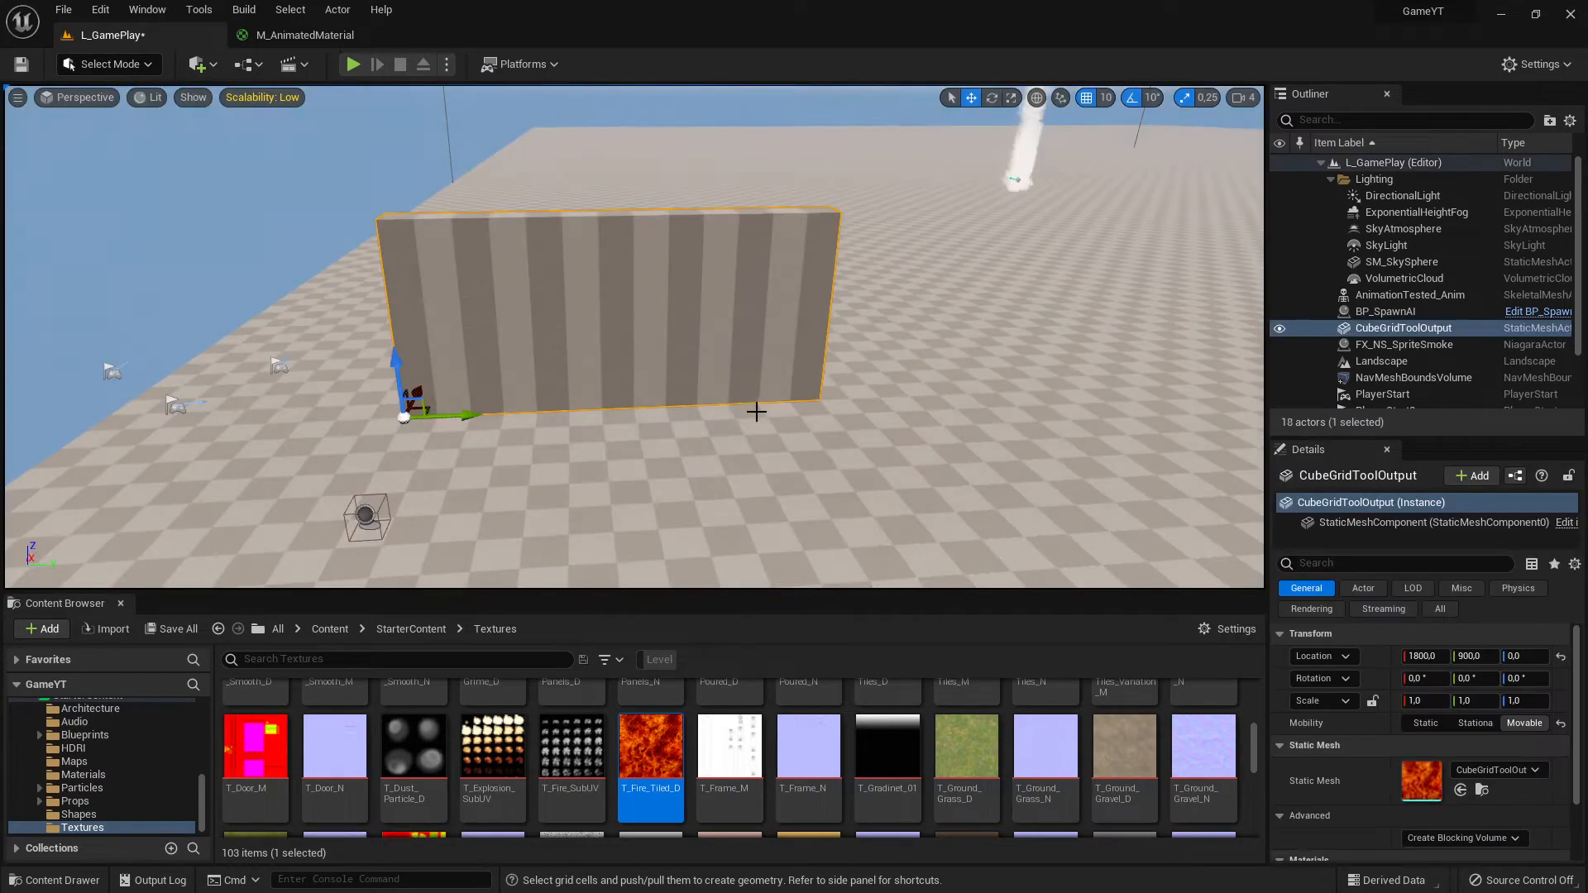
Apply M_AnimatedMaterial from the _GameYT Material folder to the new wall.
right_click_drag(779, 409, 732, 306)
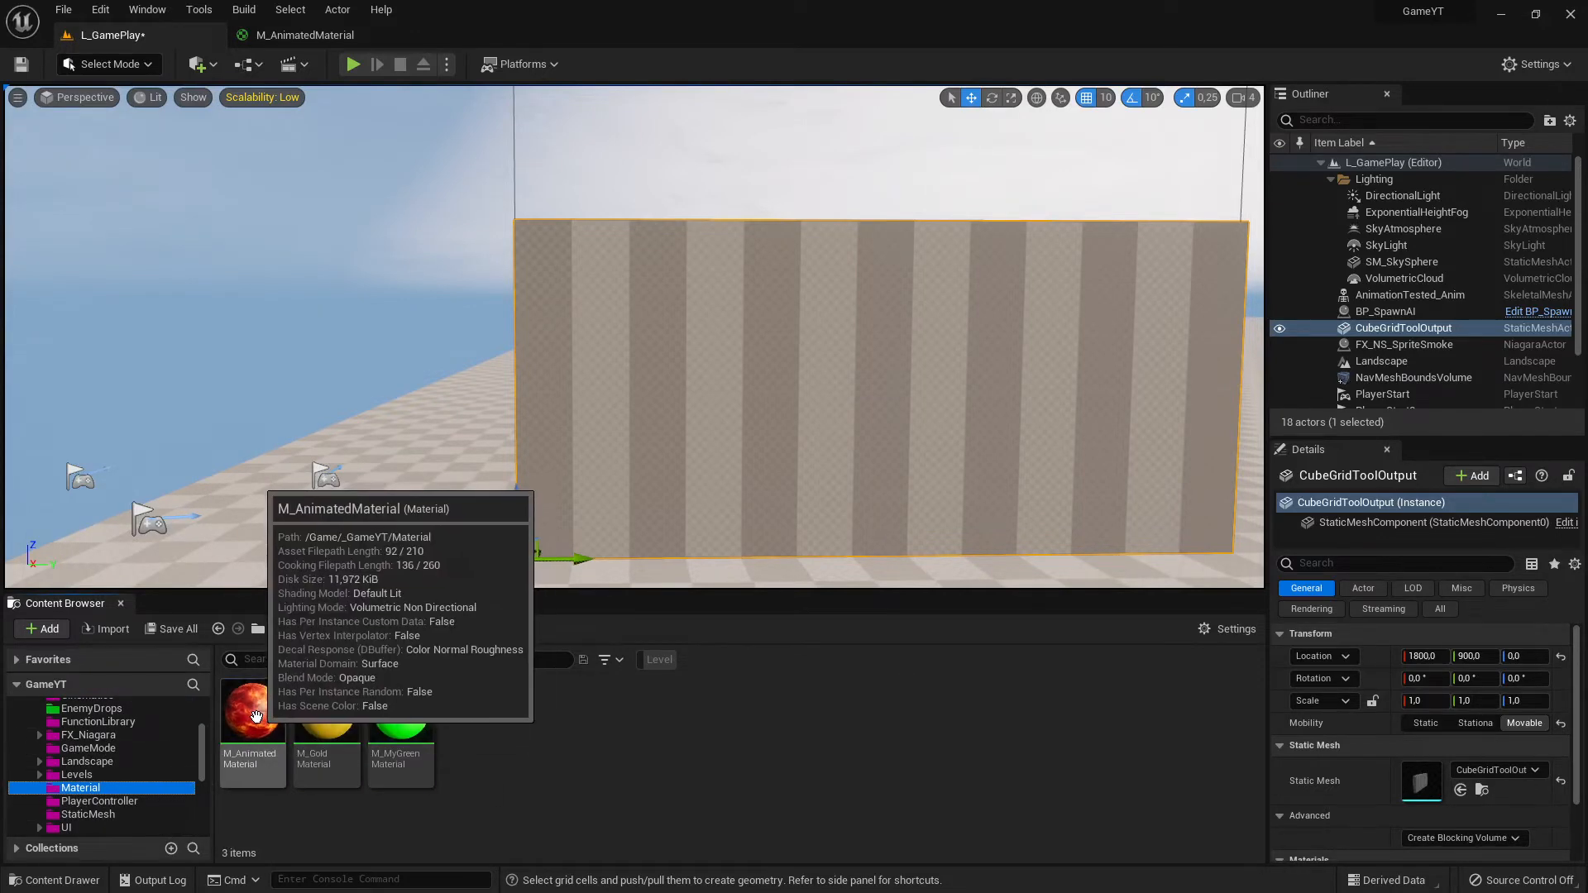
left_click_drag(287, 759, 693, 493)
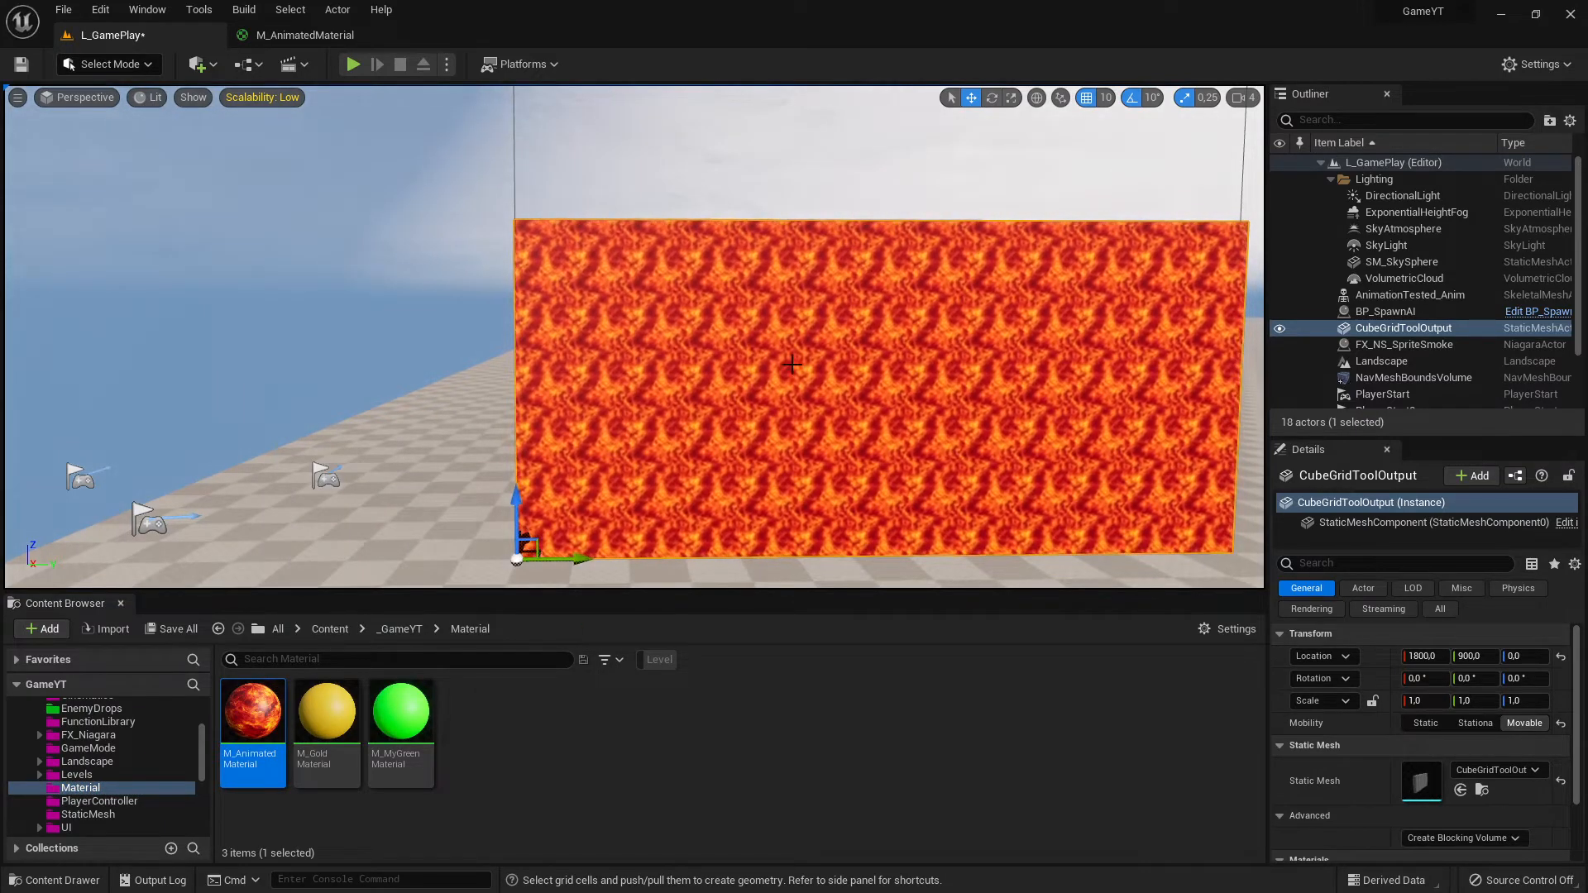
scroll(1462, 703, "down", 2)
scroll(1462, 701, "up", 2)
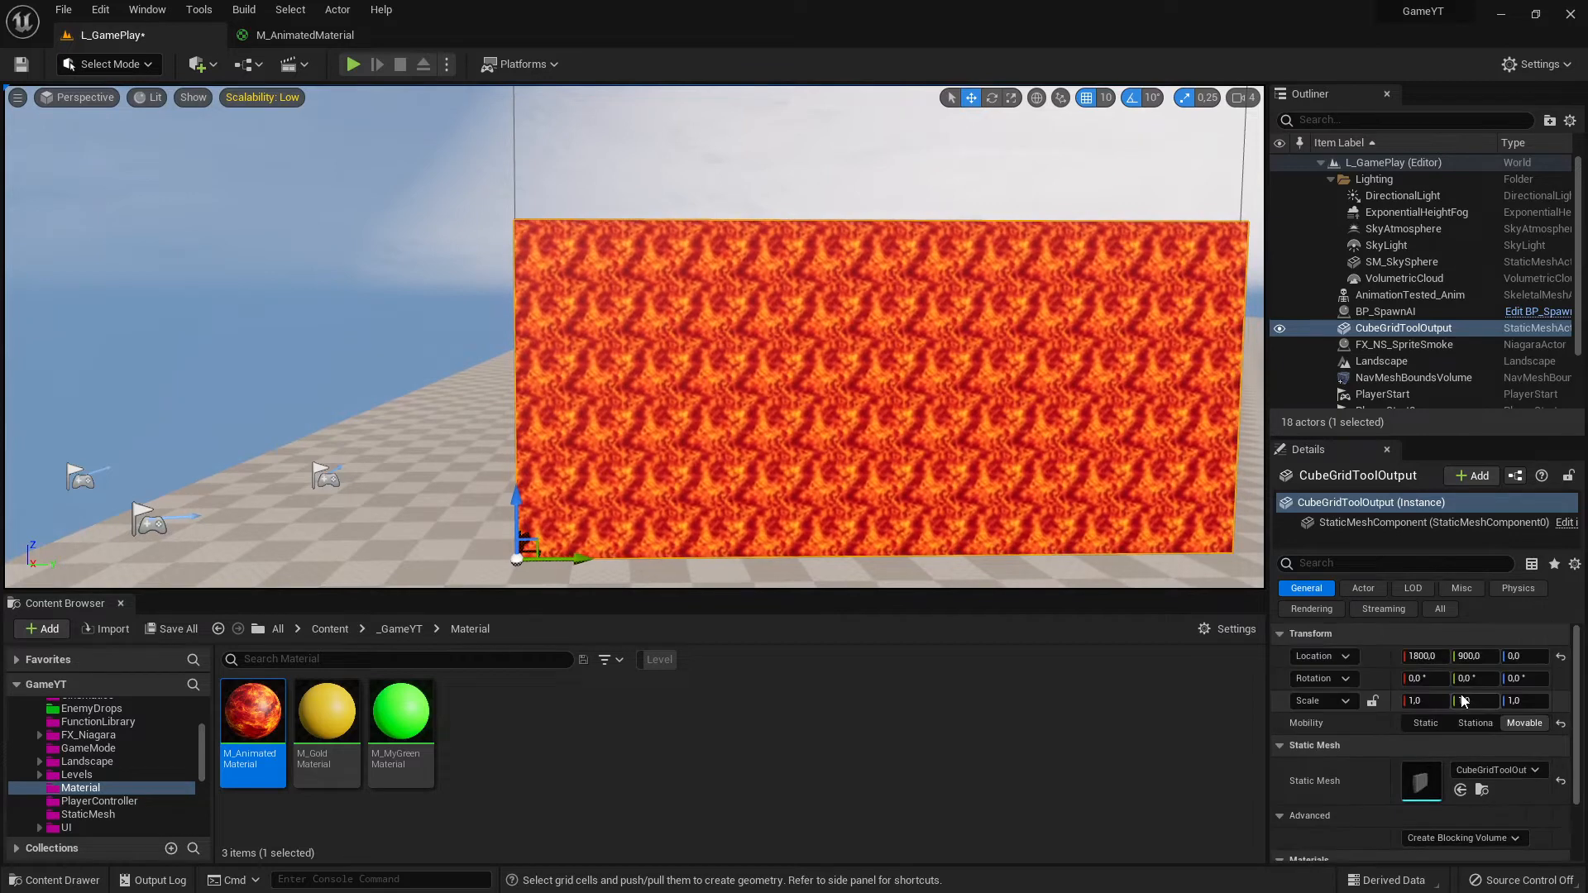
scroll(1462, 700, "down", 2)
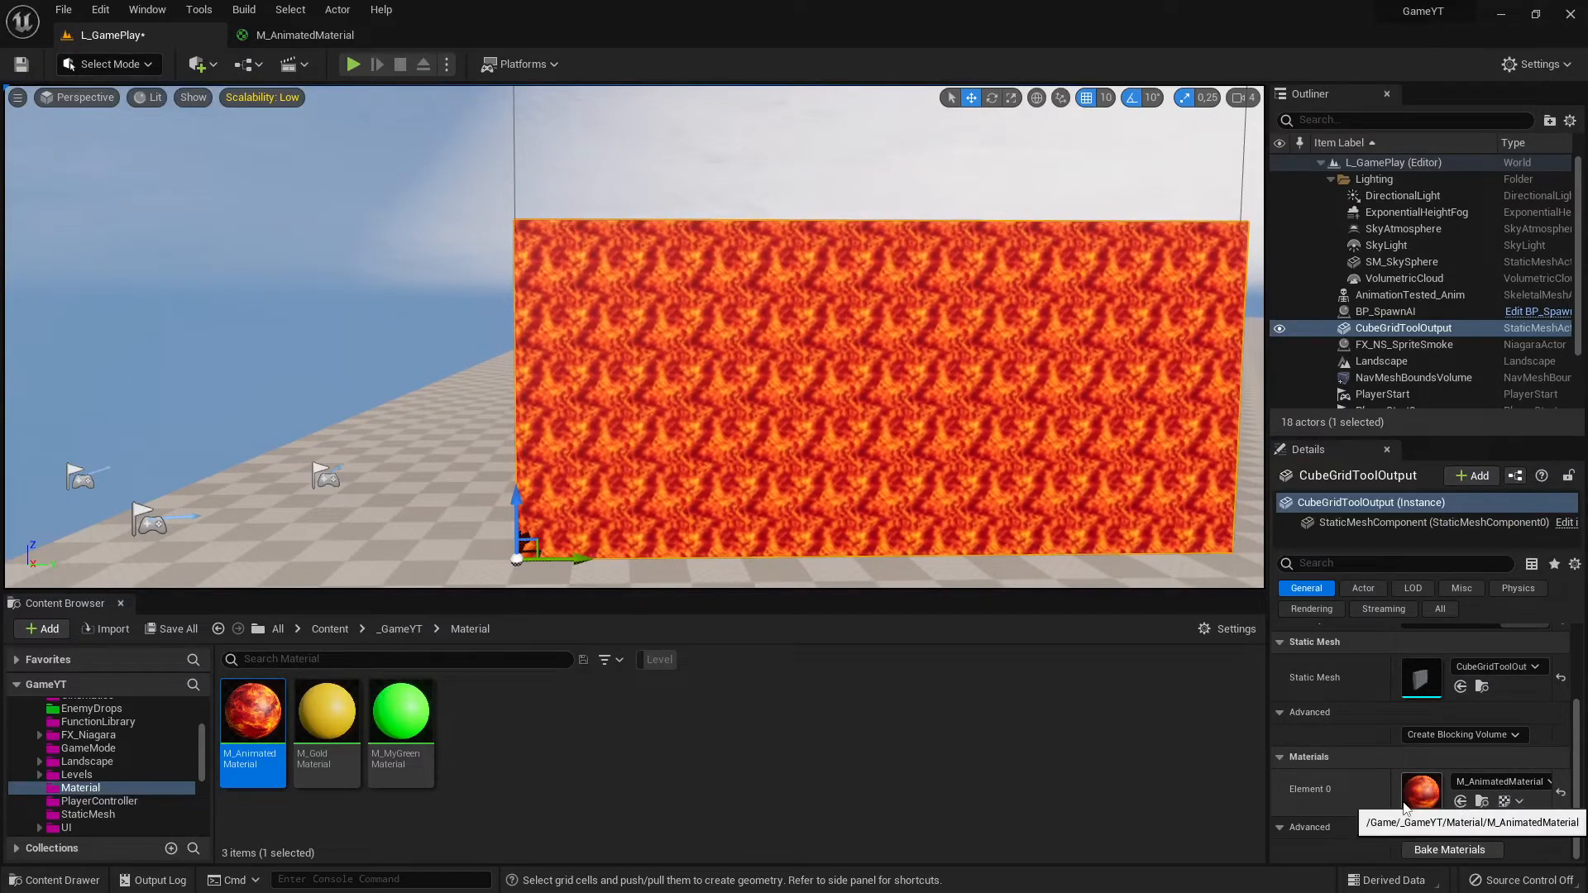
Play the level, run the character around the wall to examine the moving fire texture from all sides, and stop playing.
mouse_move(794, 347)
right_mouse_down()
mouse_move(993, 380)
mouse_move(835, 348)
mouse_move(778, 373)
right_mouse_up()
key("w")
key("s")
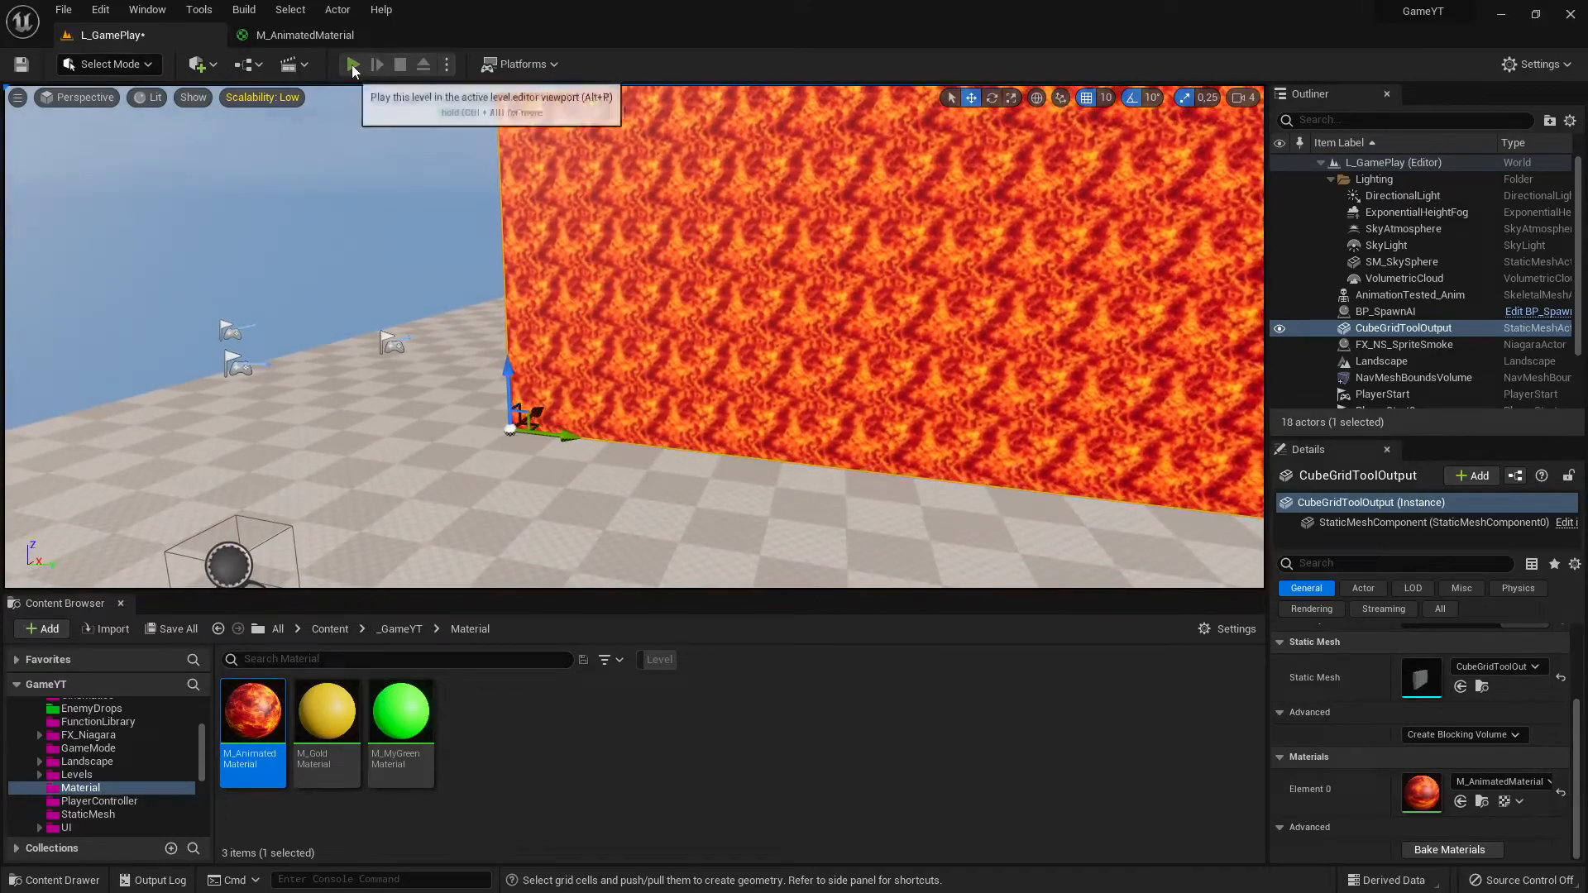
left_click(353, 65)
key("w")
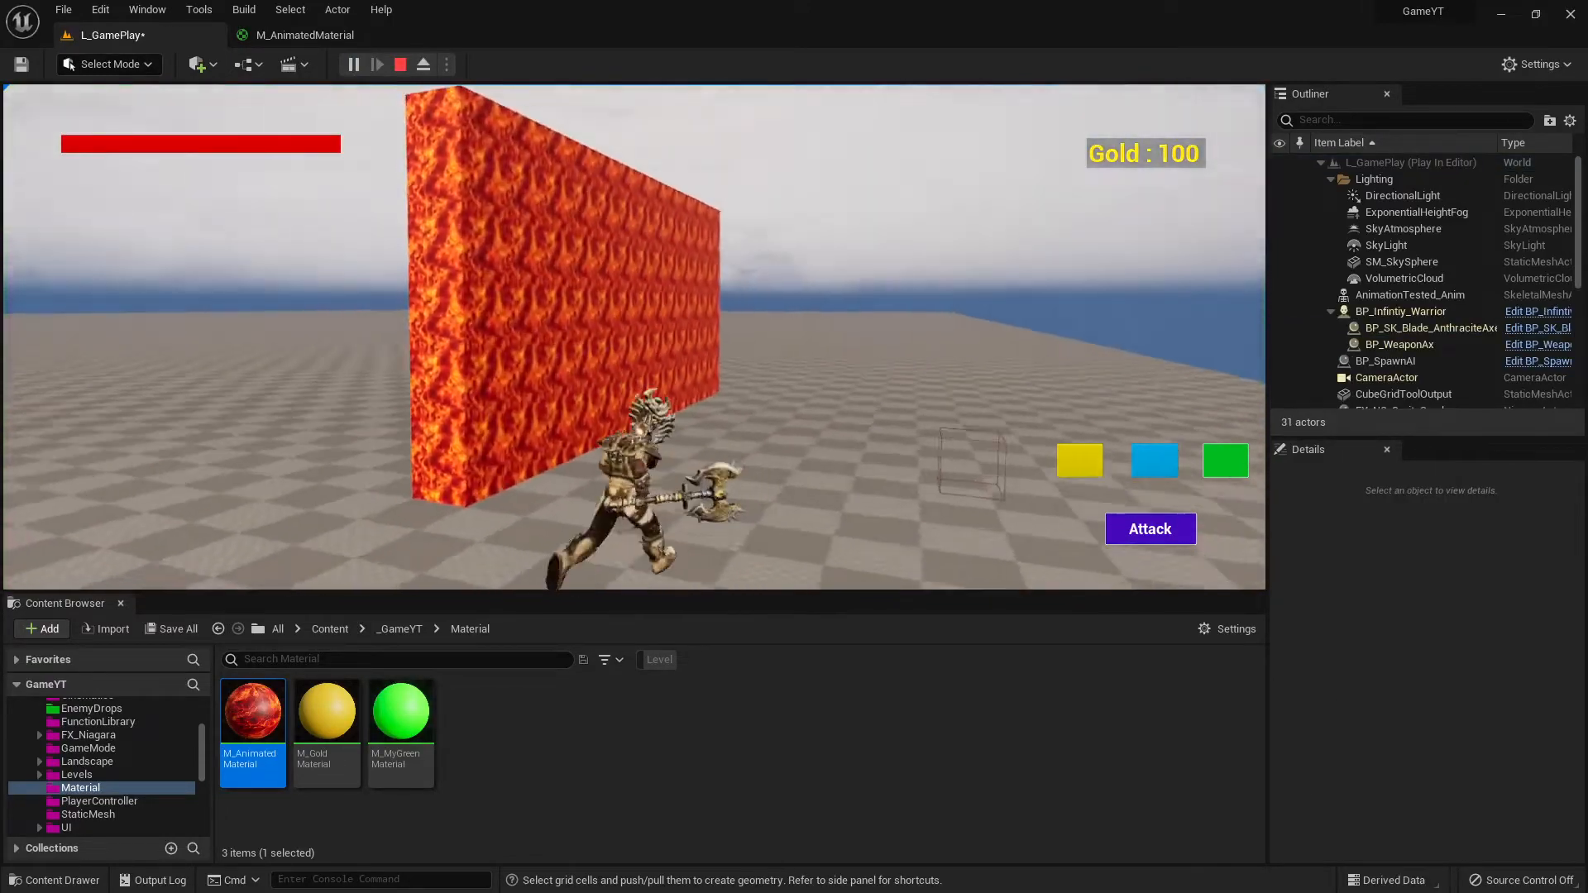
key("w")
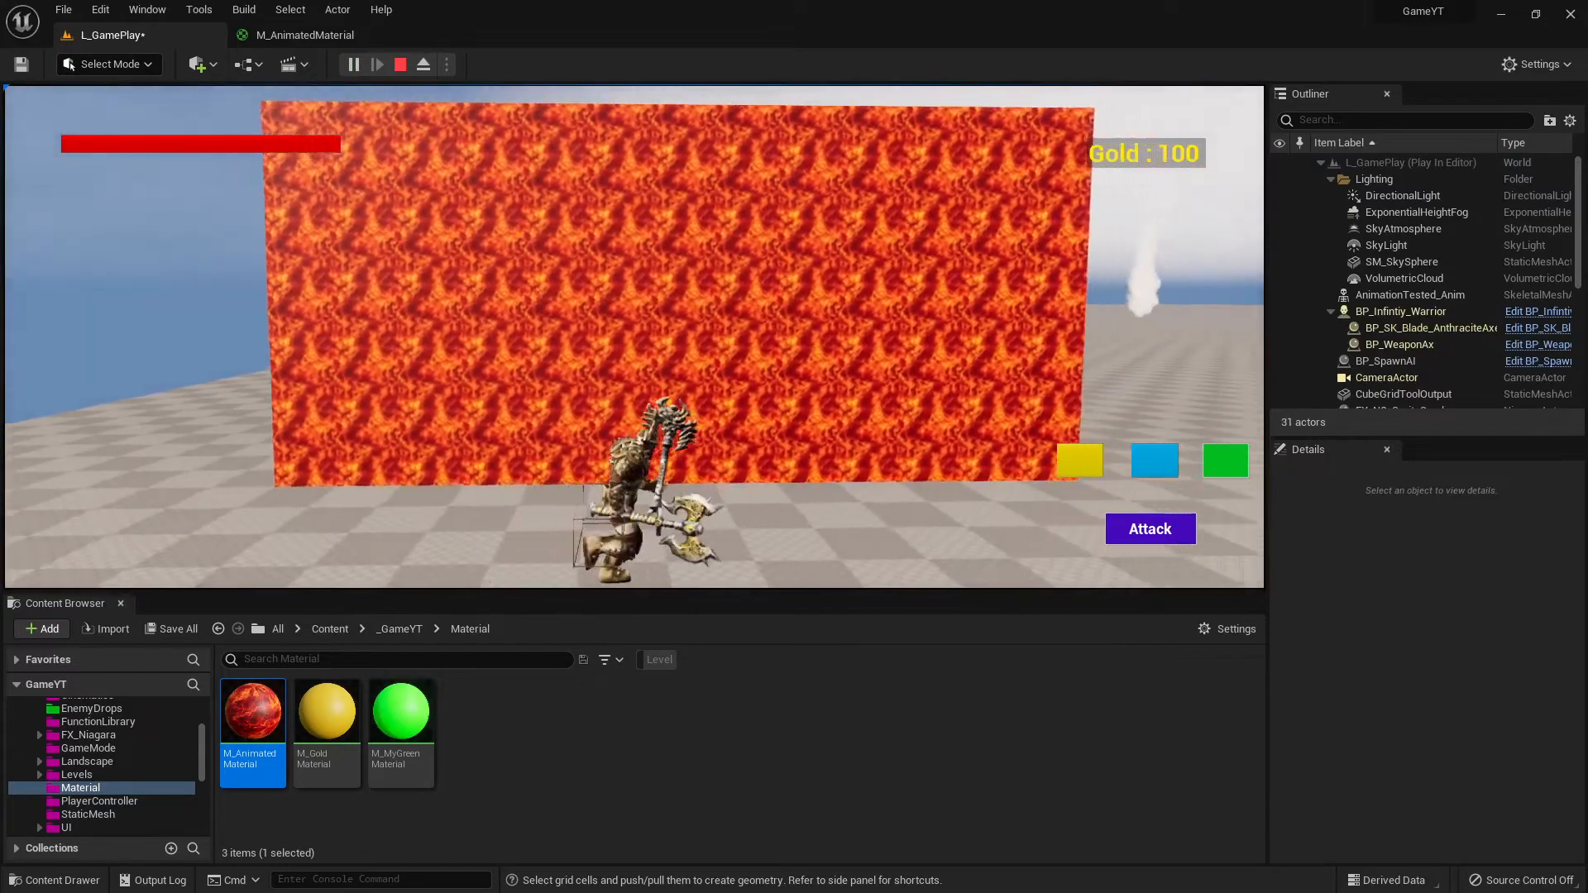
key("w")
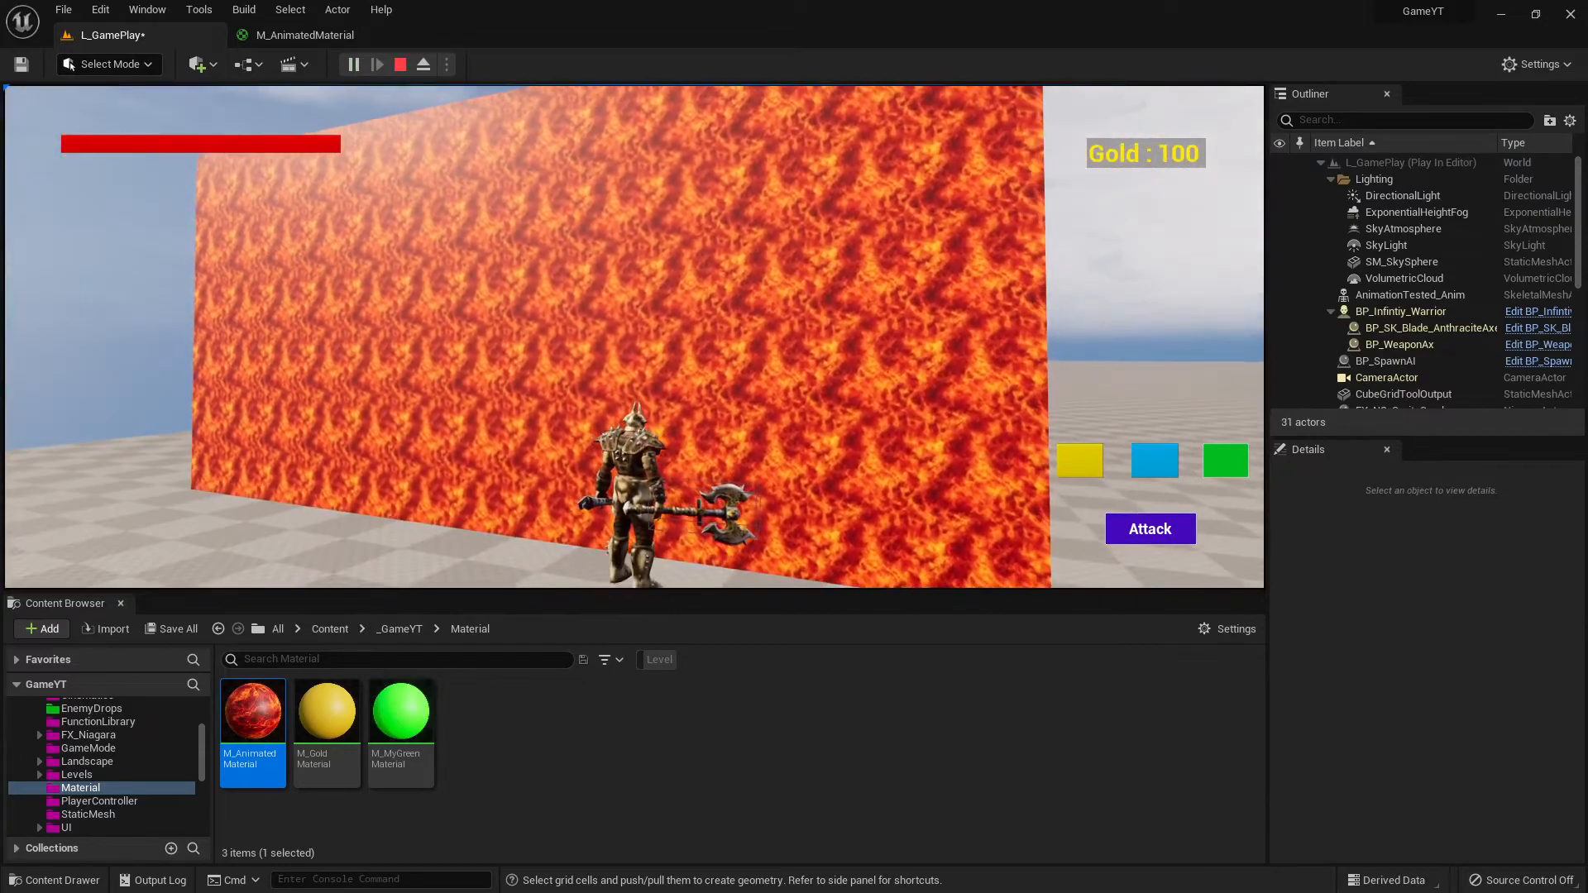
key("a")
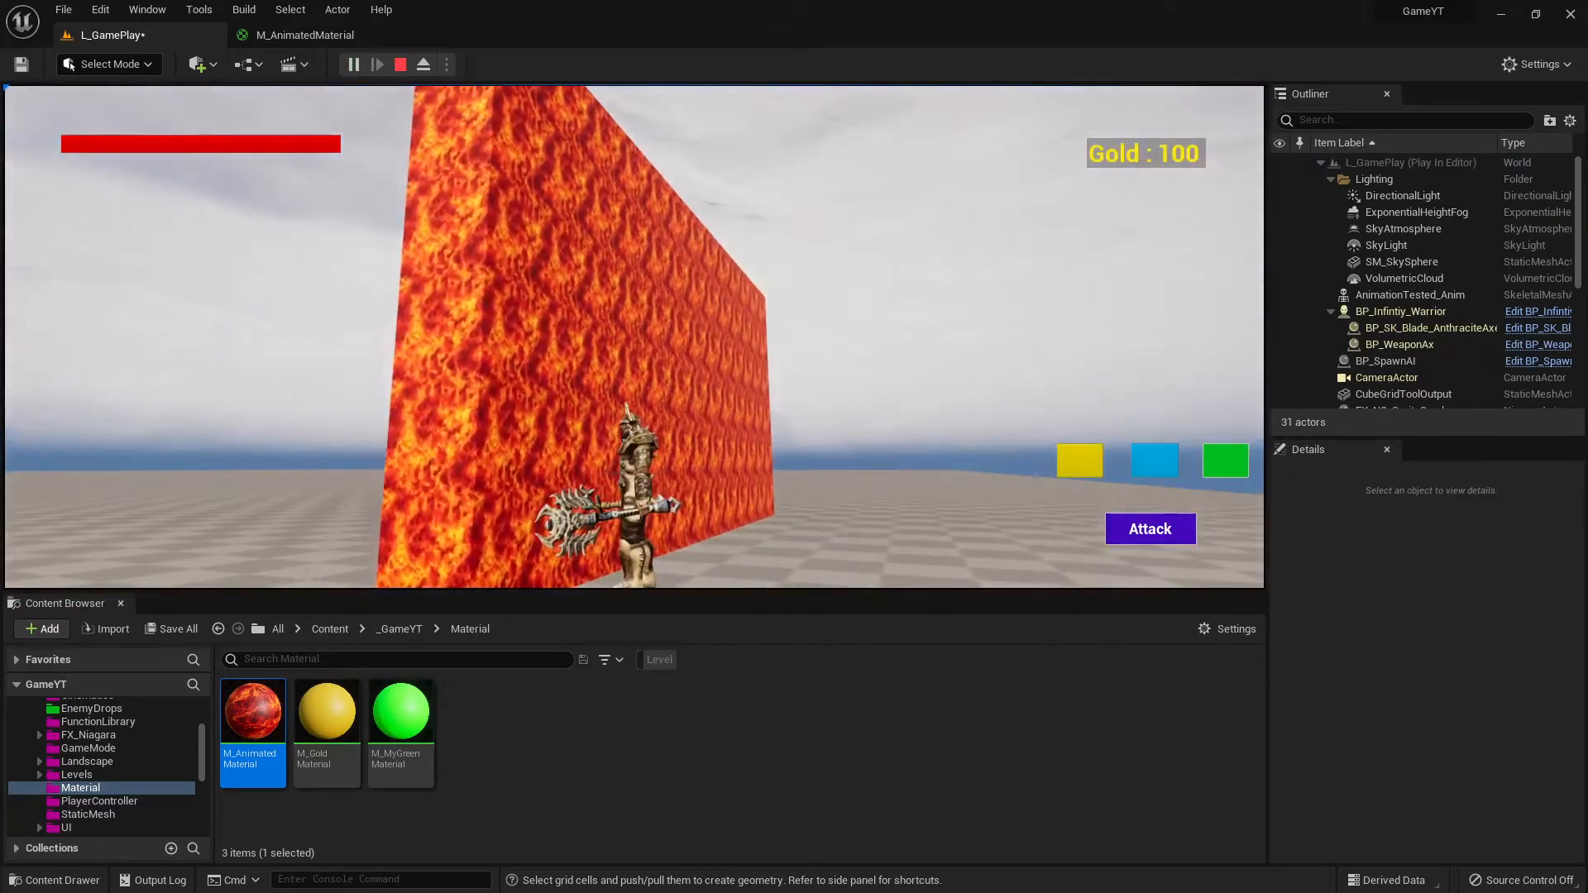
key("d")
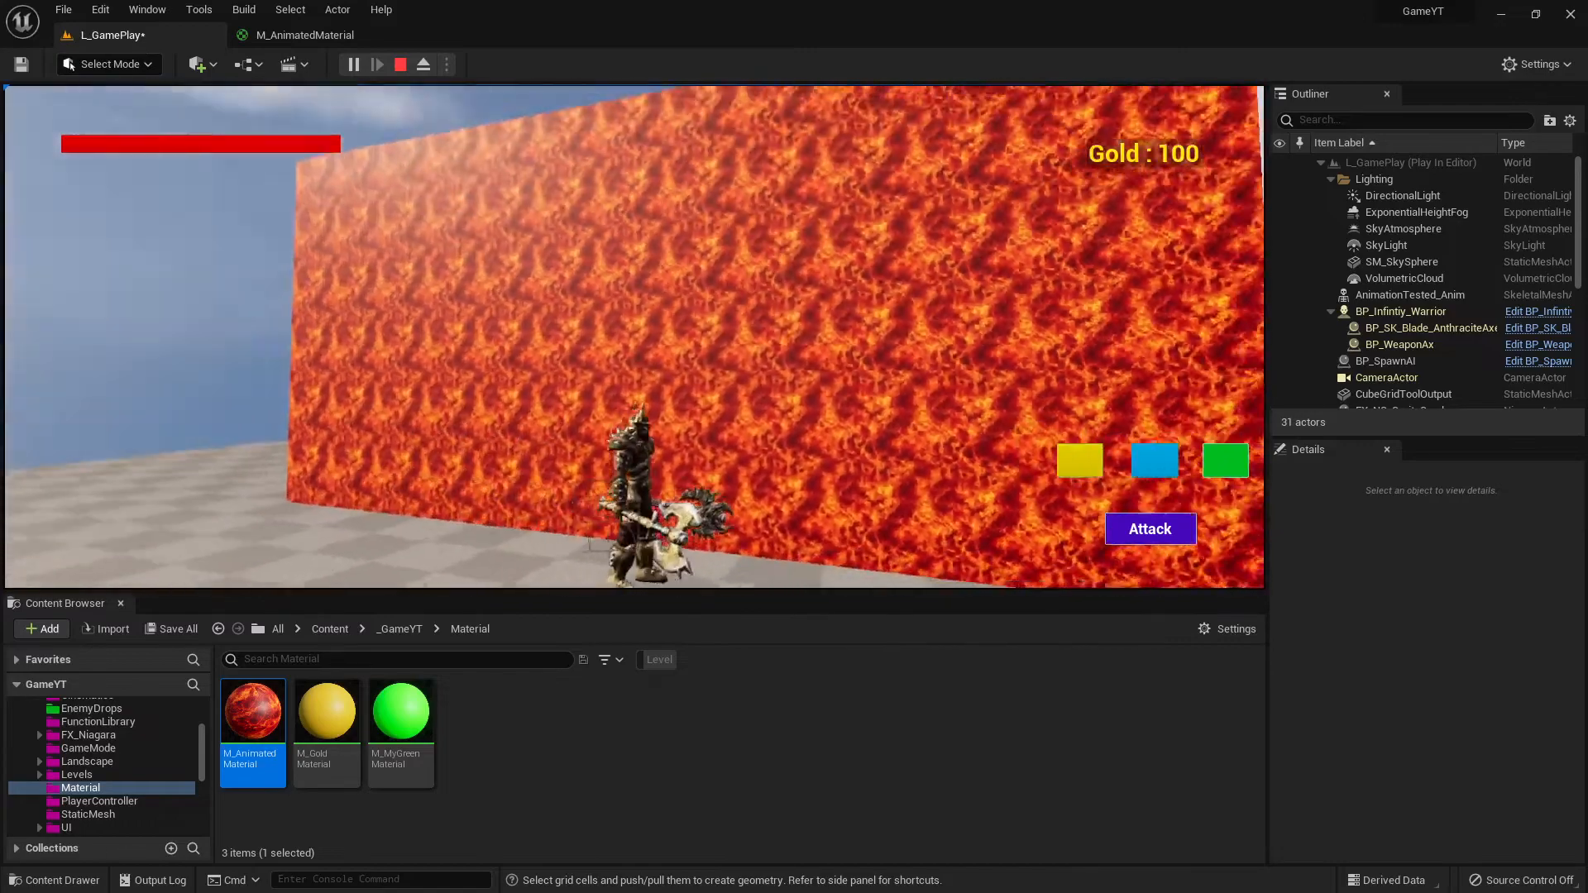
key("d")
key("a")
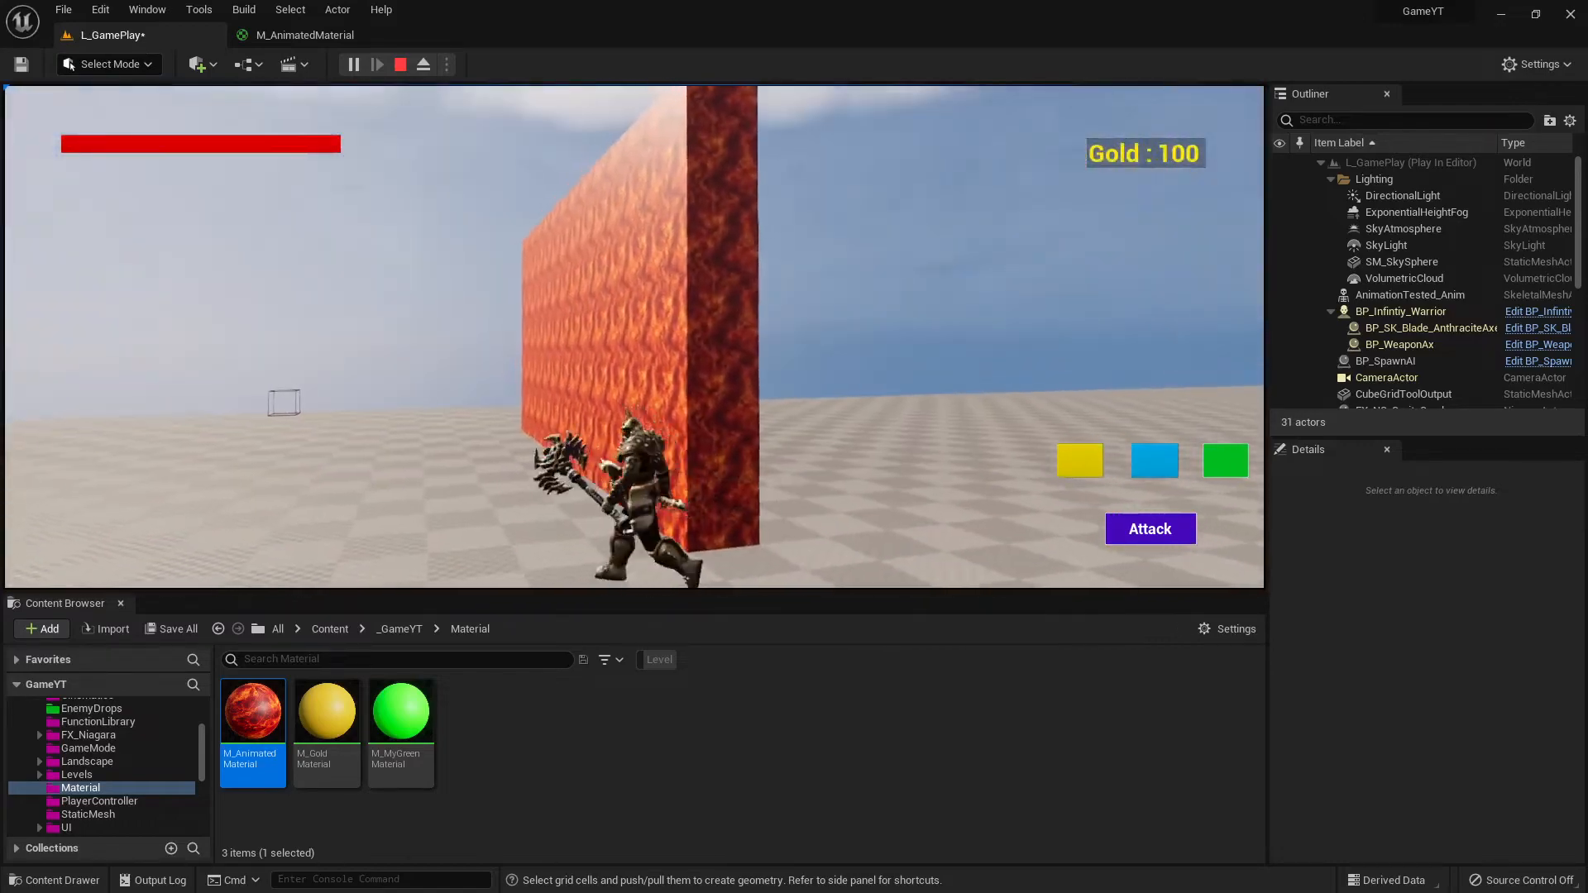
key("a")
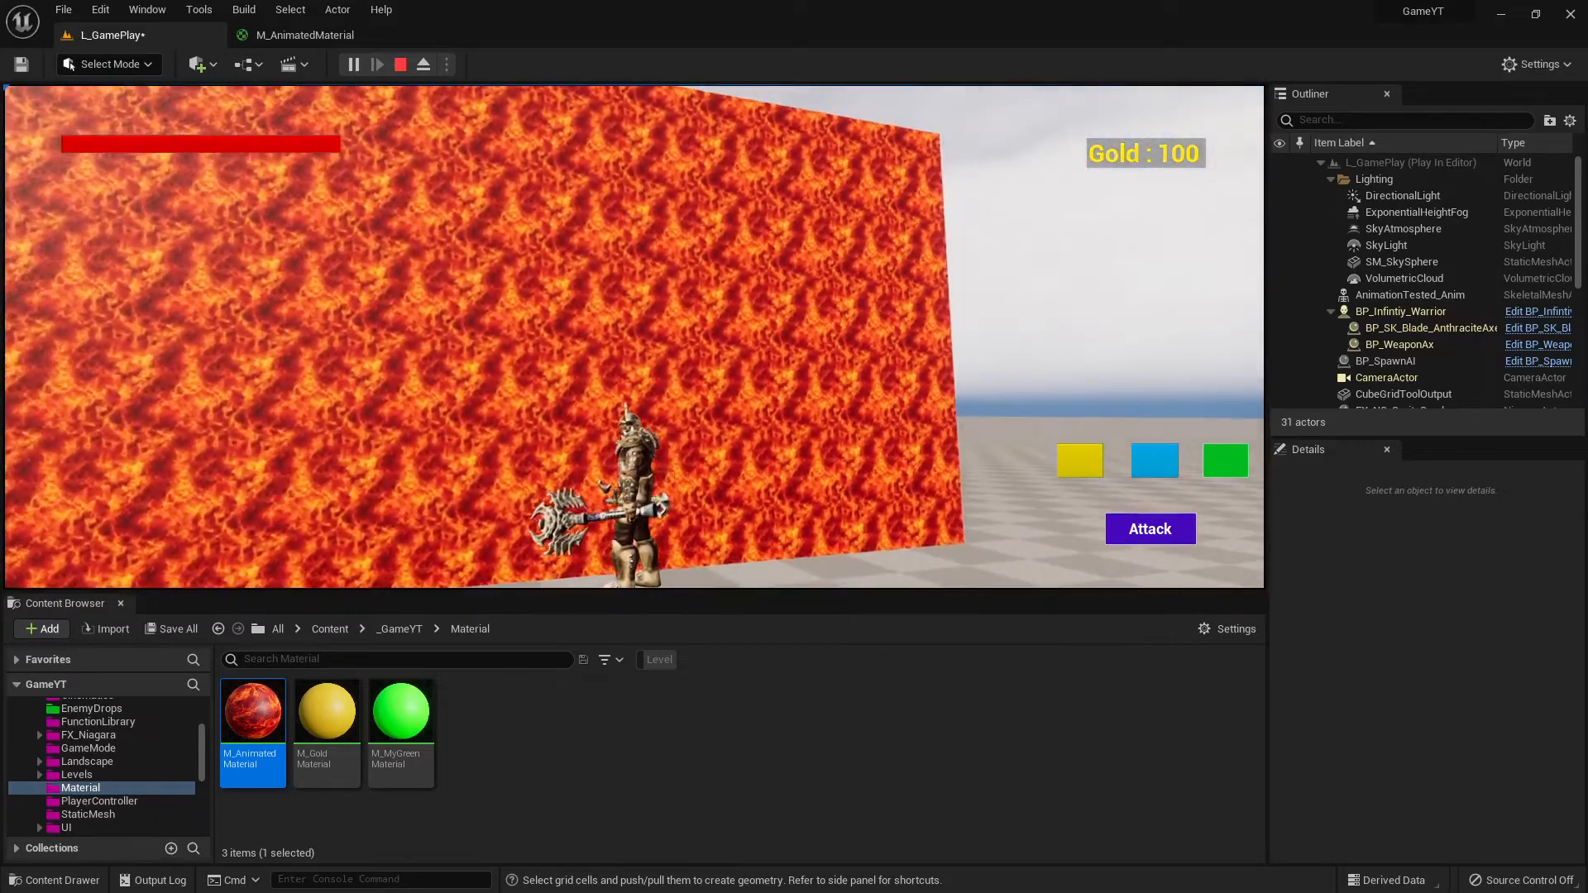
key("Escape")
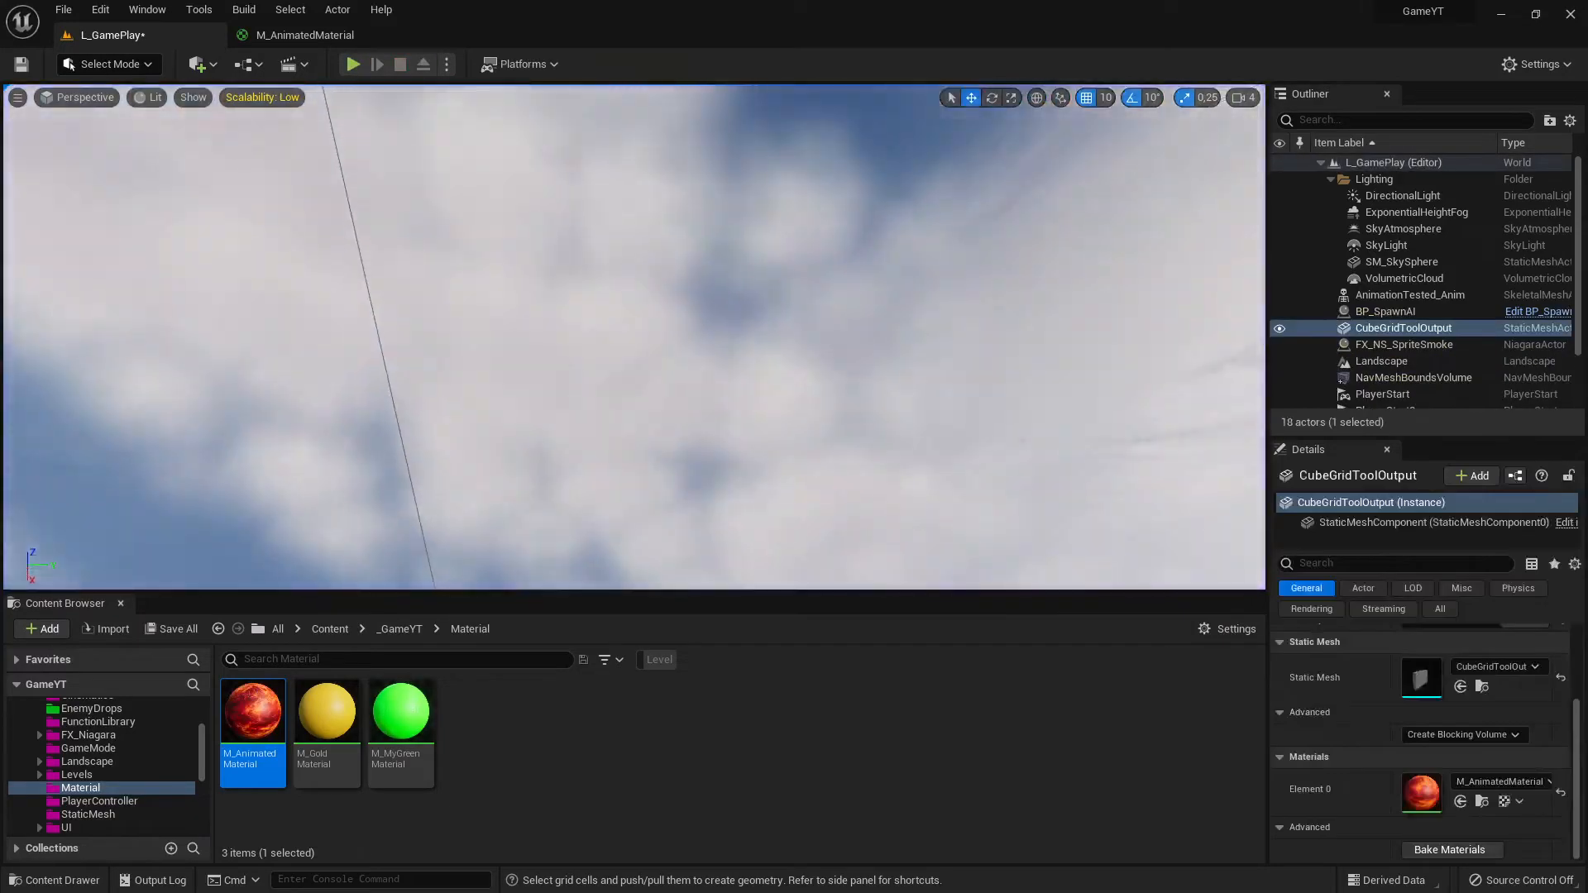
Rotate the fire wall about its Y axis to lie flat and raise it slightly above the floor.
key("s")
right_click_drag(634, 337, 768, 406)
key("a")
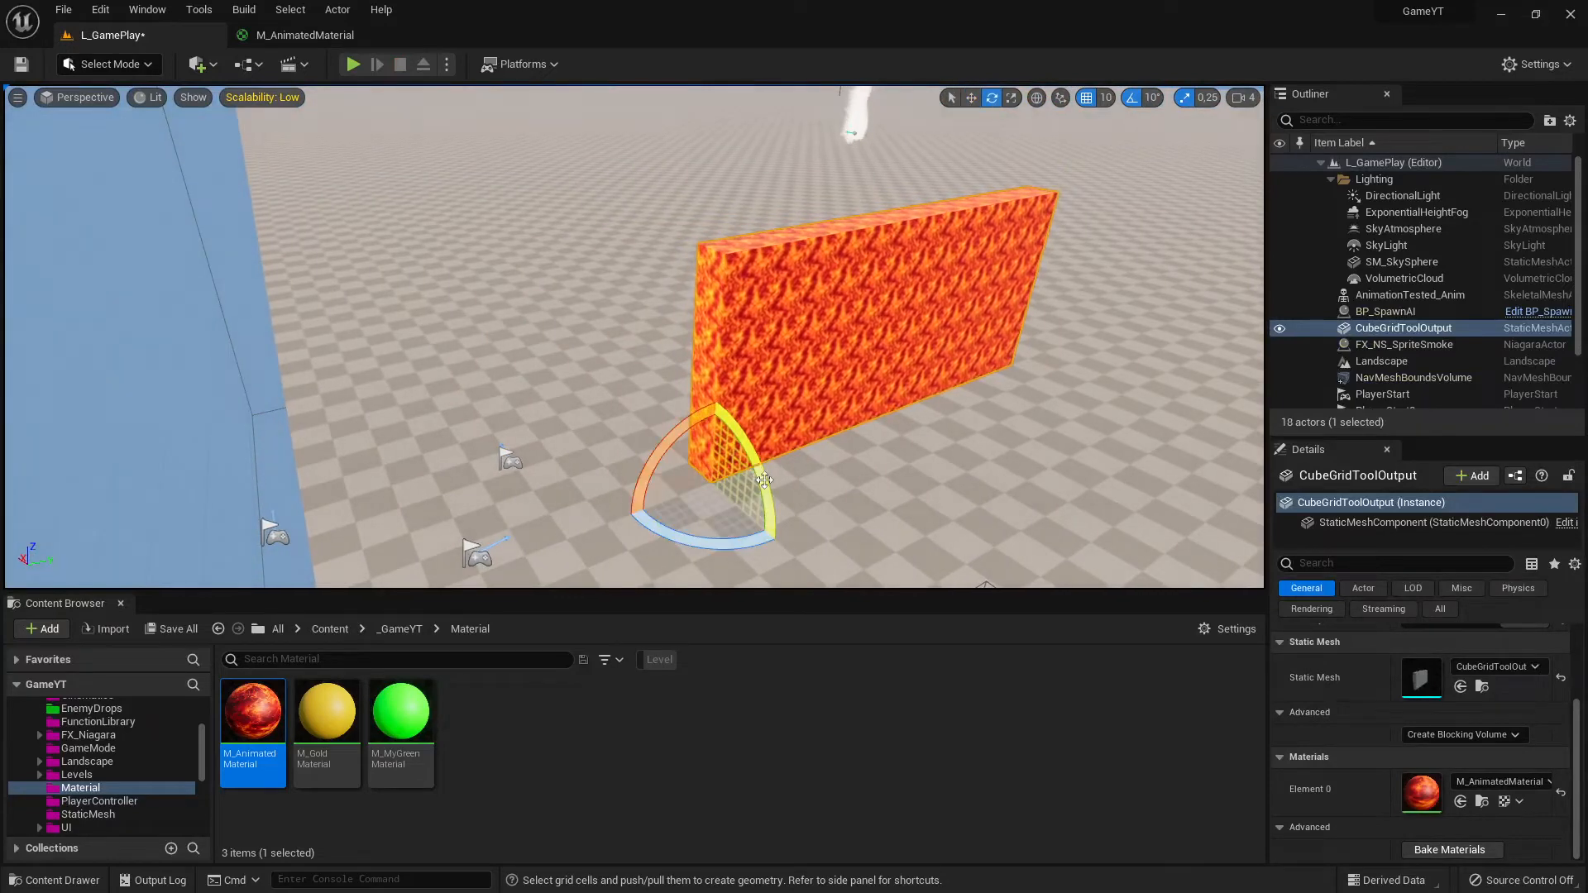
right_click_drag(764, 479, 835, 480)
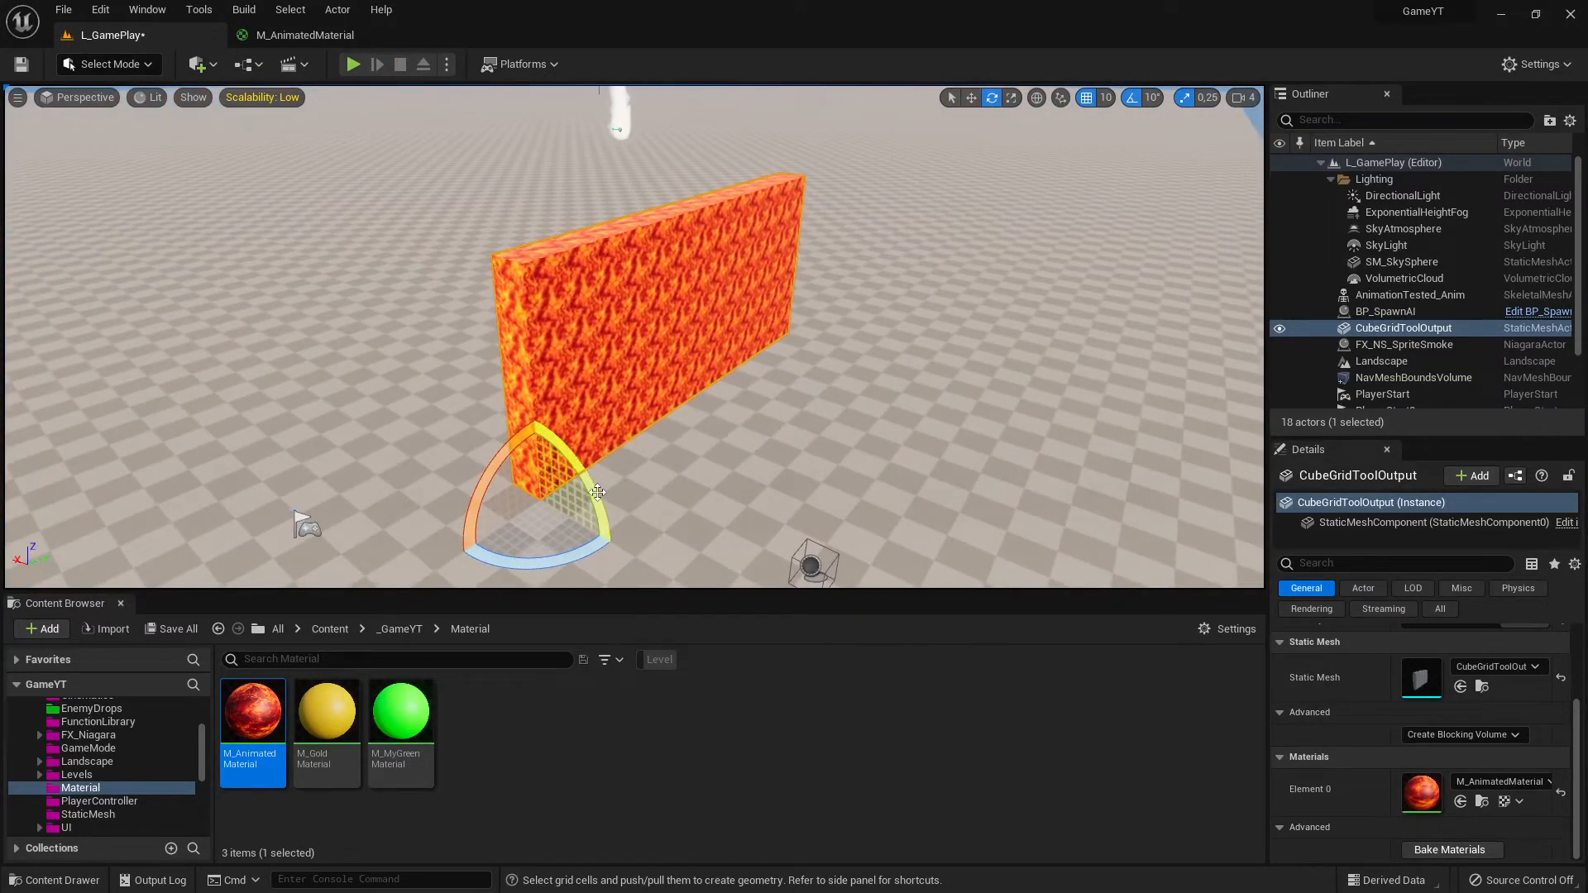
left_click_drag(597, 492, 545, 574)
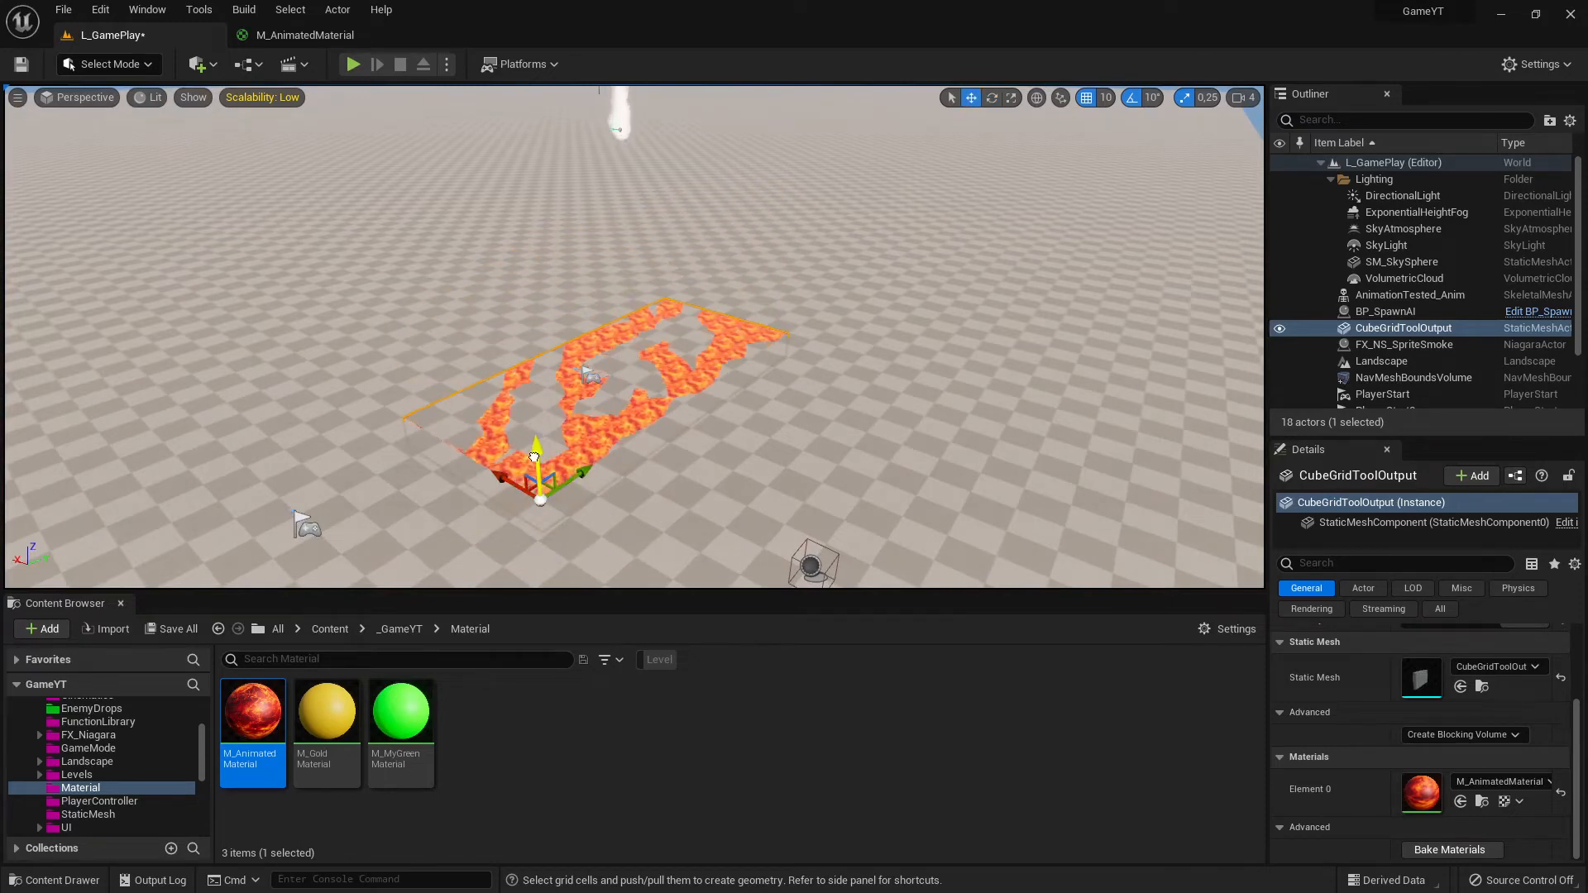
left_click_drag(534, 456, 536, 443)
Scale the flat fire slab along its Y axis to stretch it into a long strip across the floor.
right_click_drag(545, 439, 472, 513)
key("e")
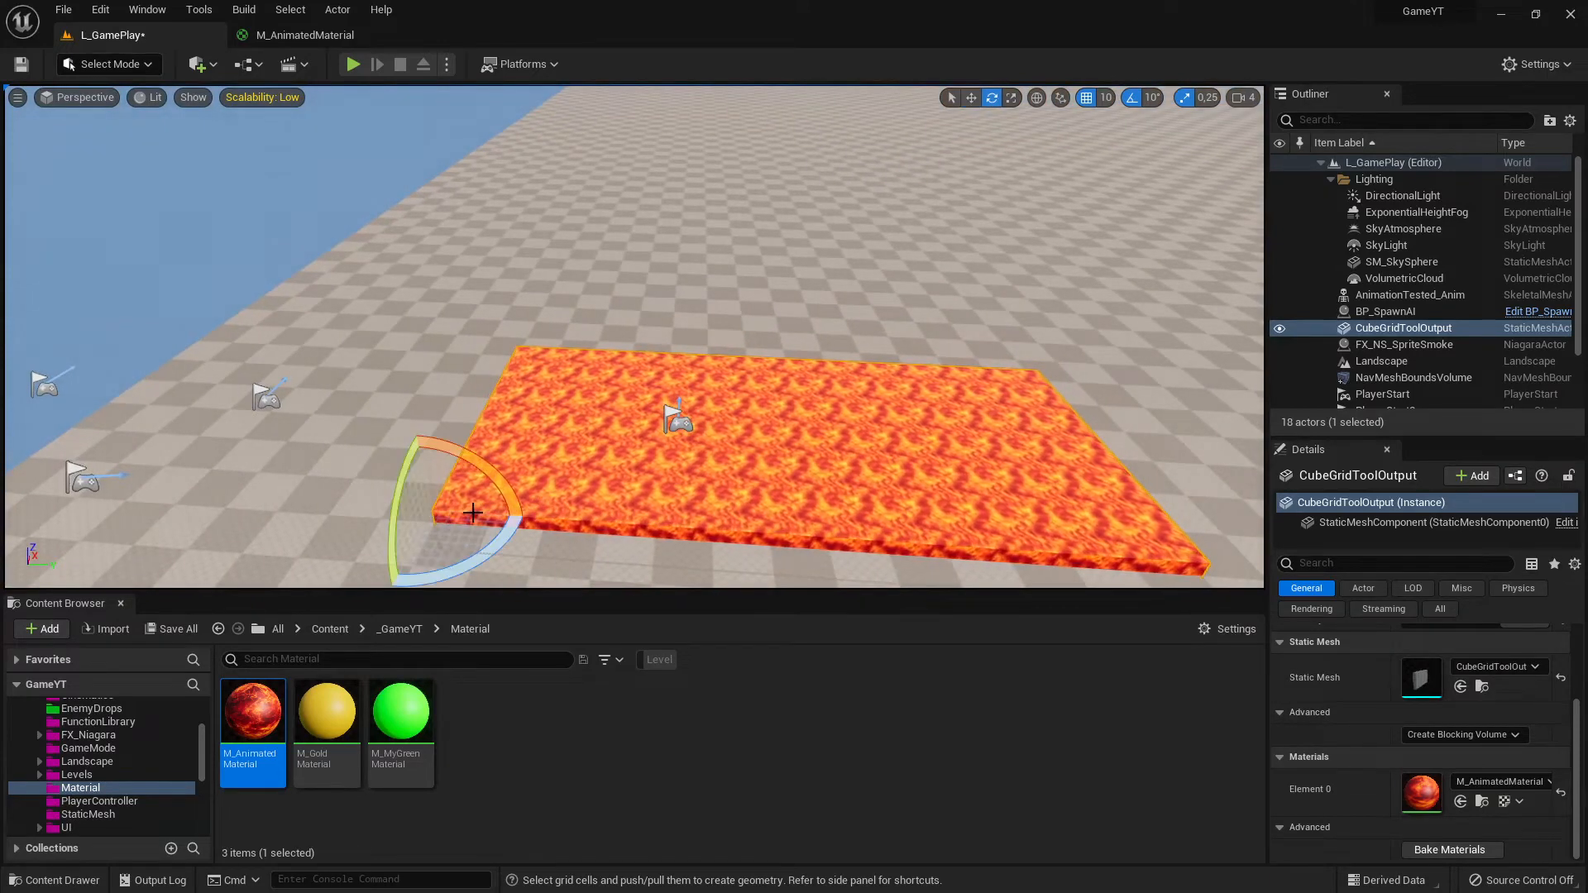
key("w")
key("r")
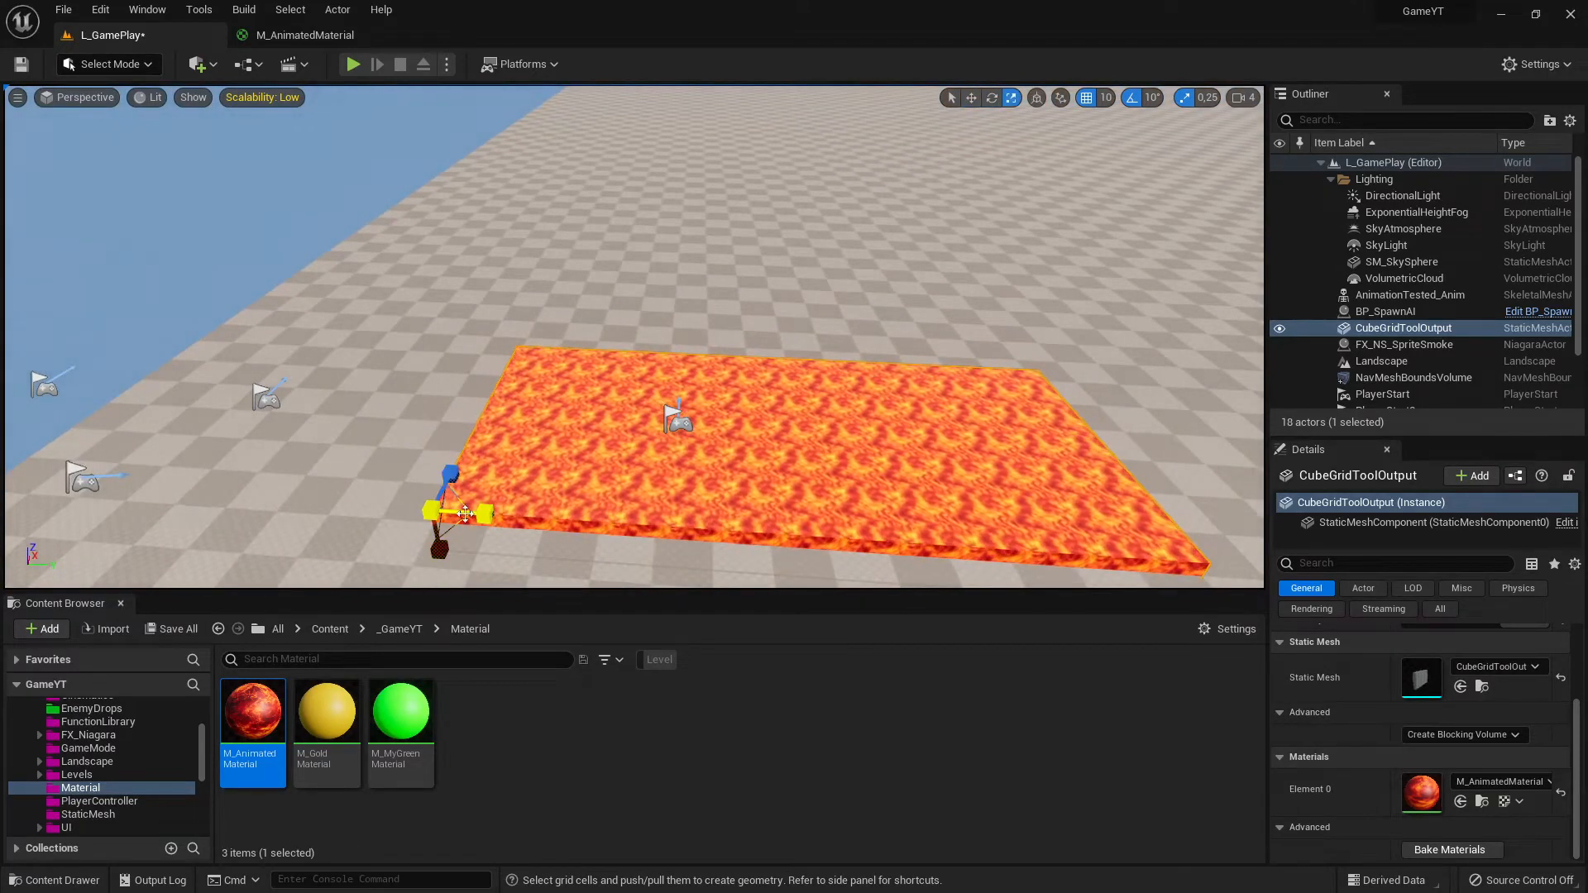
left_click_drag(465, 514, 490, 509)
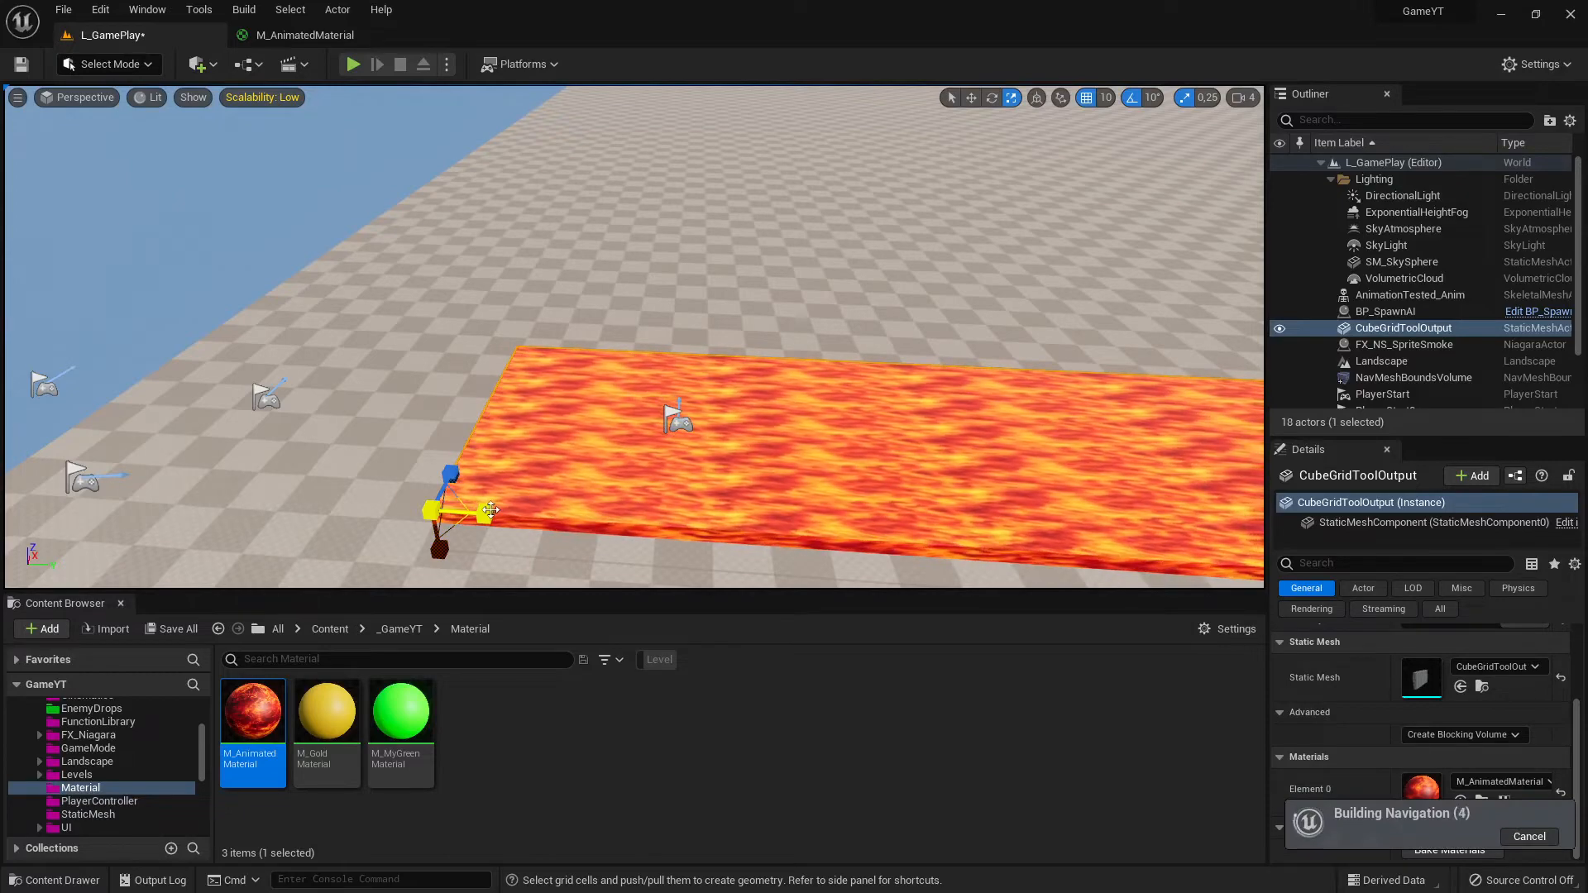
right_click_drag(491, 509, 628, 414)
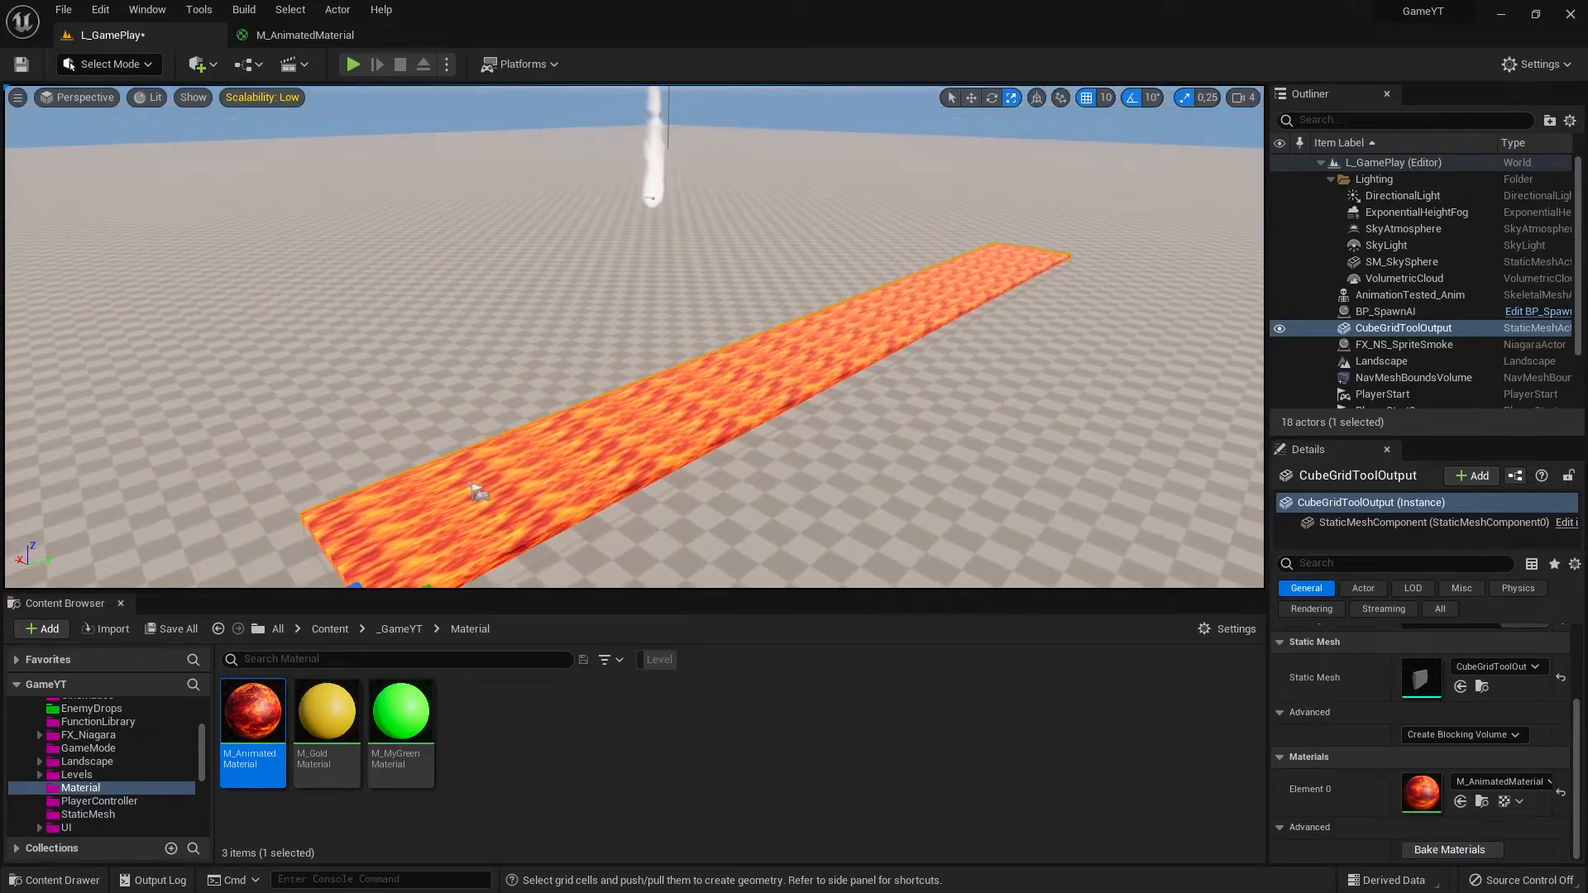
right_click_drag(577, 488, 606, 547)
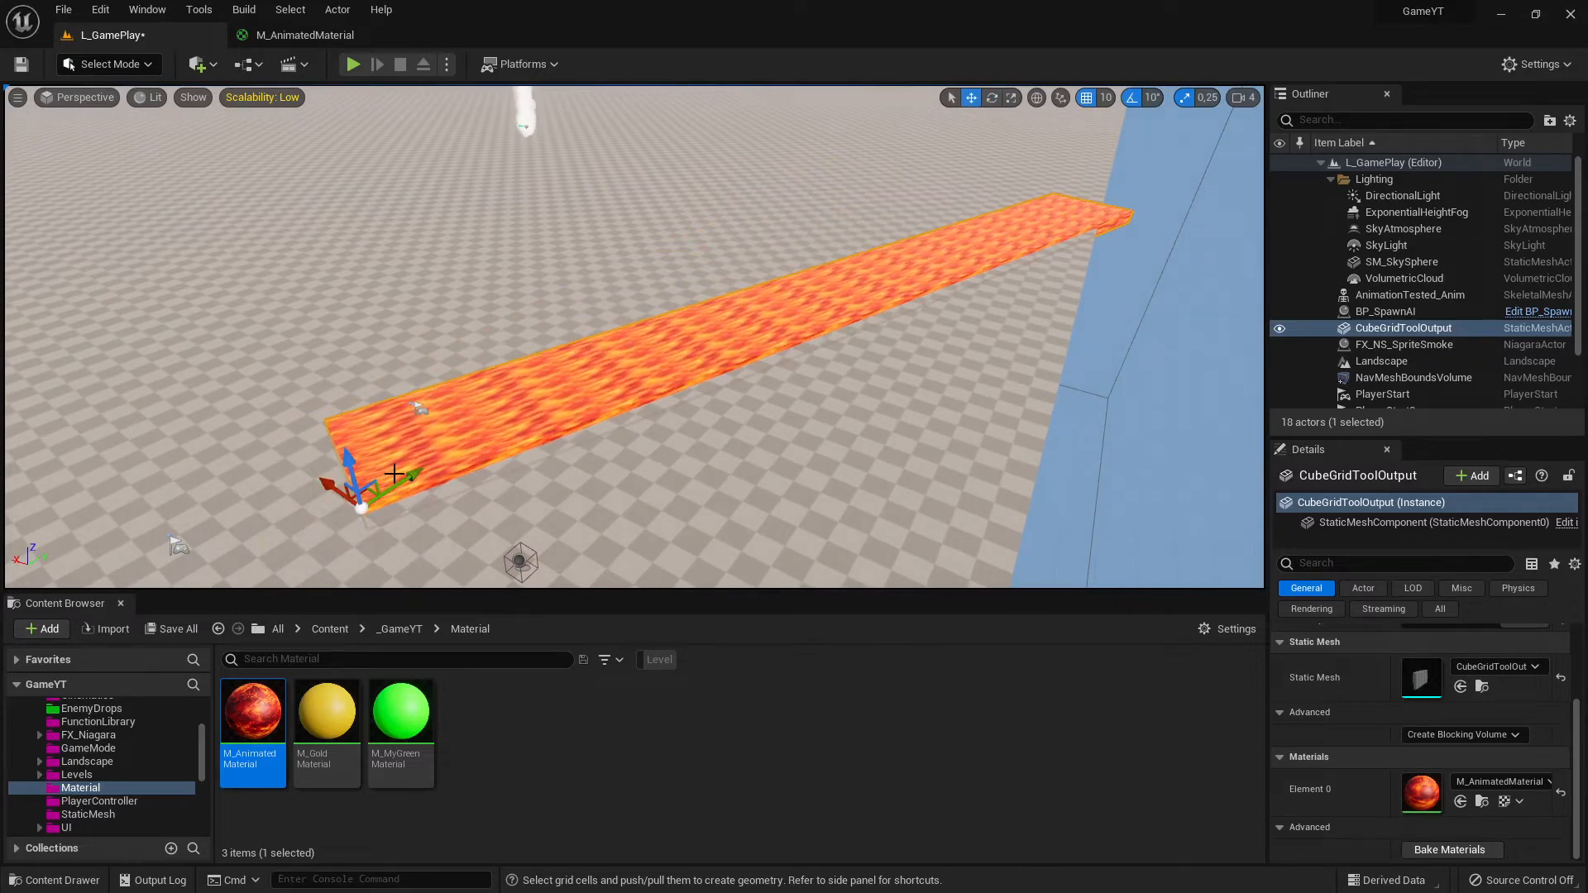
Move the fire strip along its Y axis so it spans the floor and reaches past both edges.
left_click_drag(376, 493, 177, 542)
right_click_drag(638, 368, 488, 413)
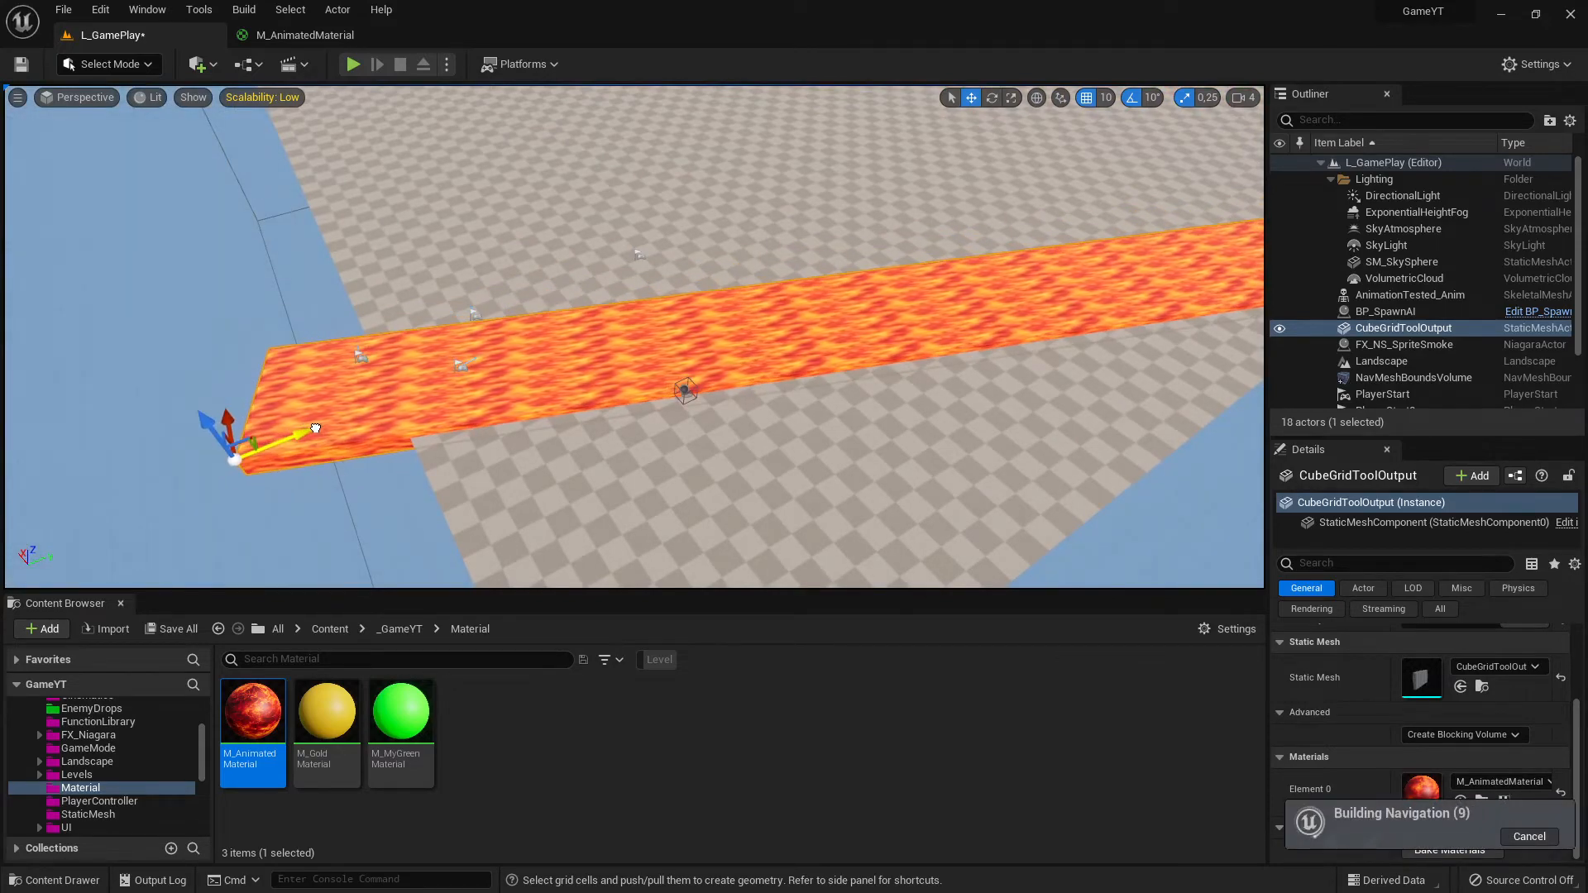
right_click_drag(353, 411, 248, 422)
right_click_drag(612, 369, 521, 380)
key("s")
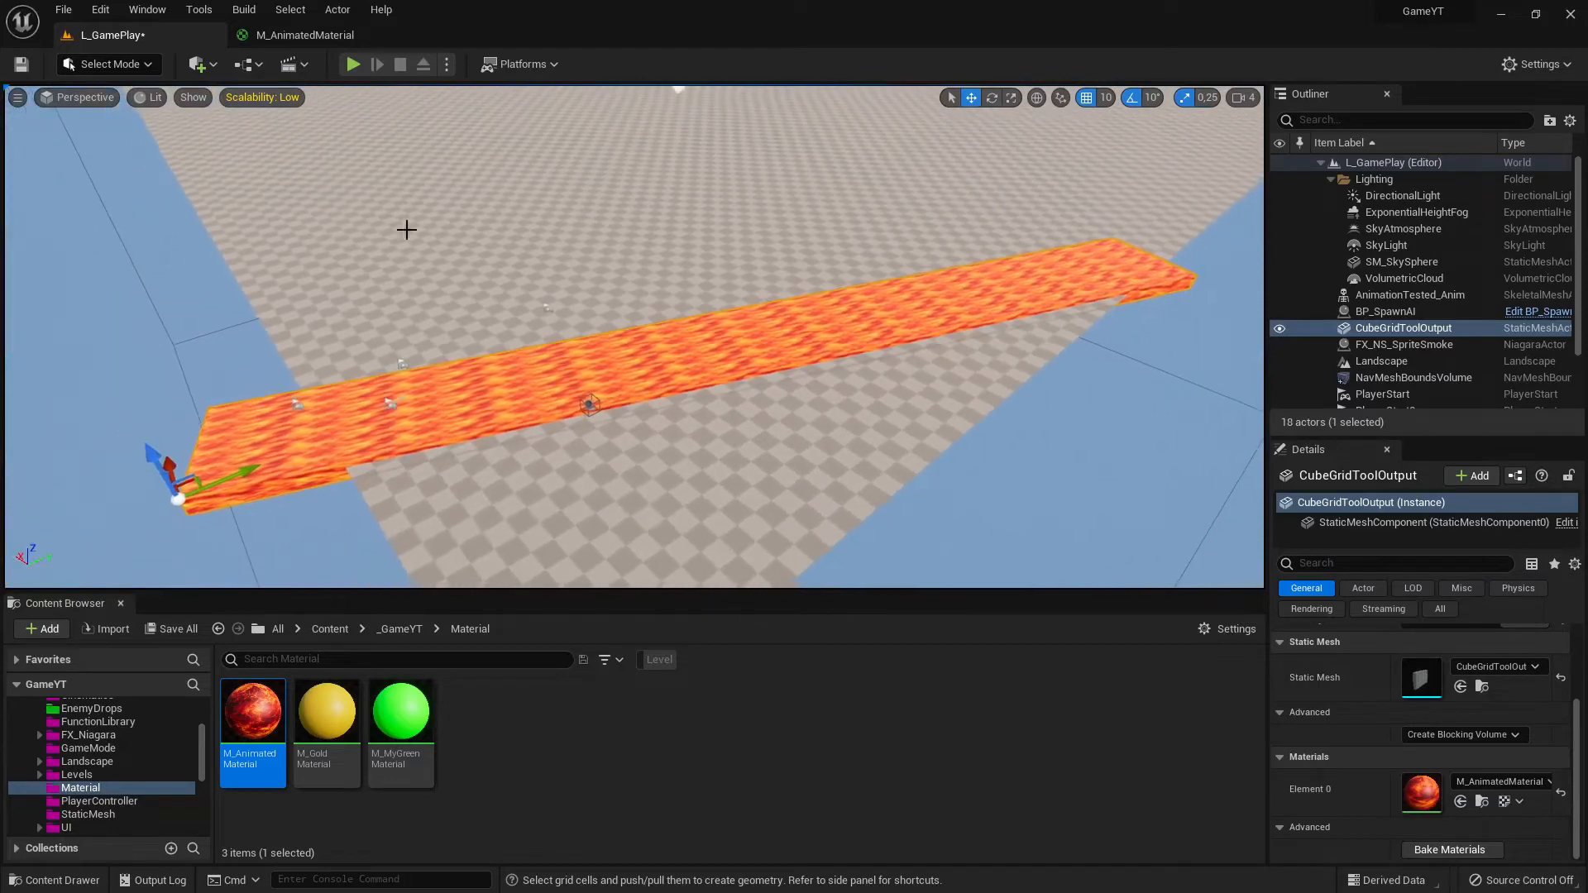
Sculpt raised, uneven landscape banks along both long sides of the fire strip in Landscape mode.
left_click(122, 64)
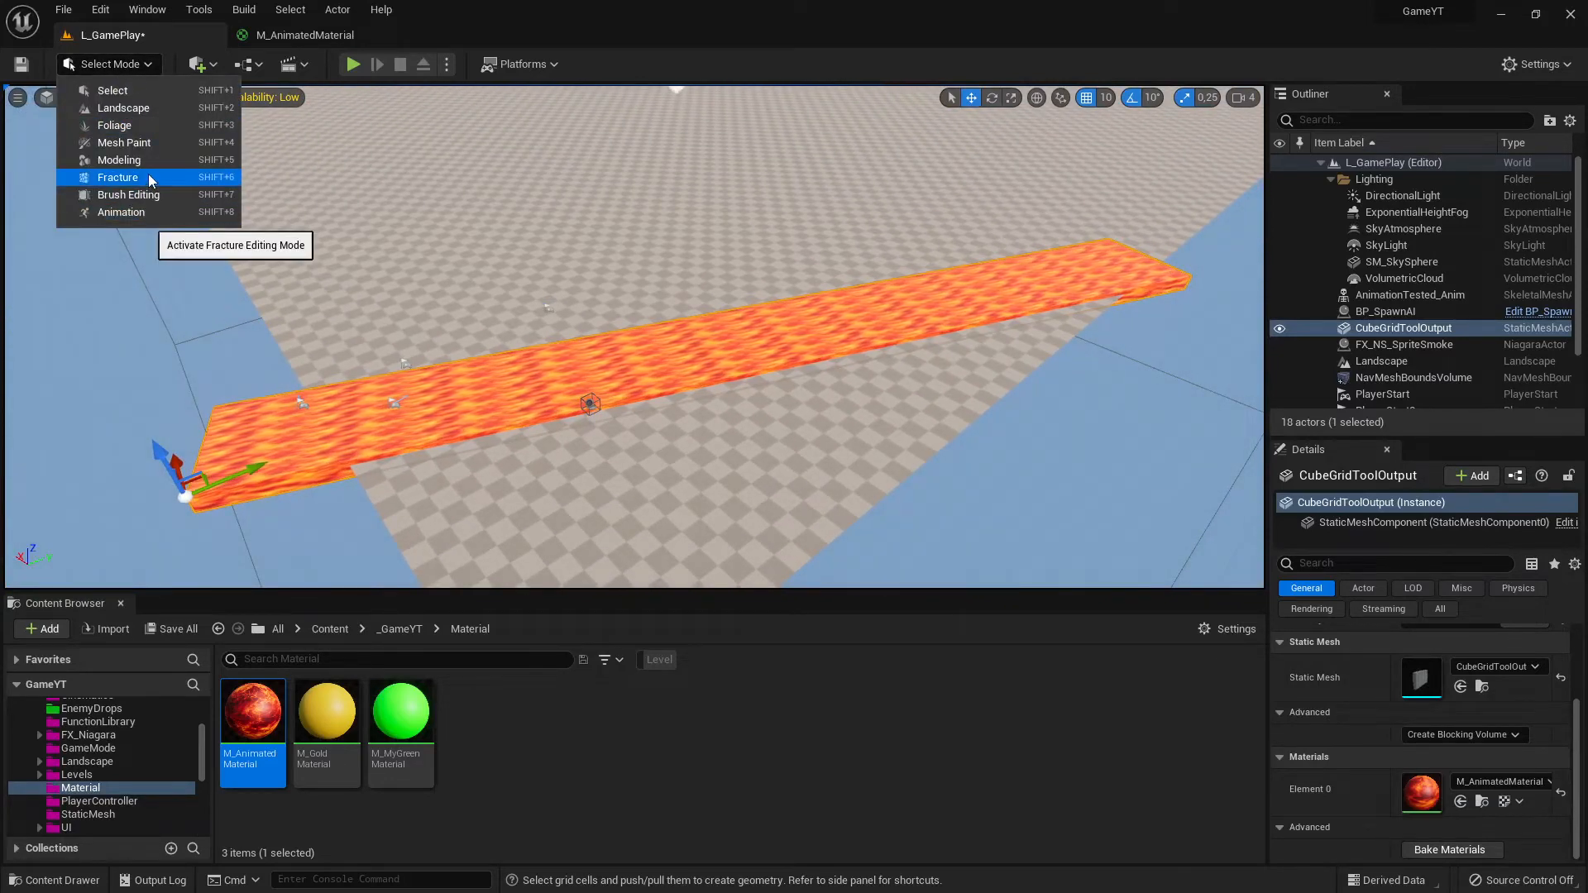
left_click(123, 109)
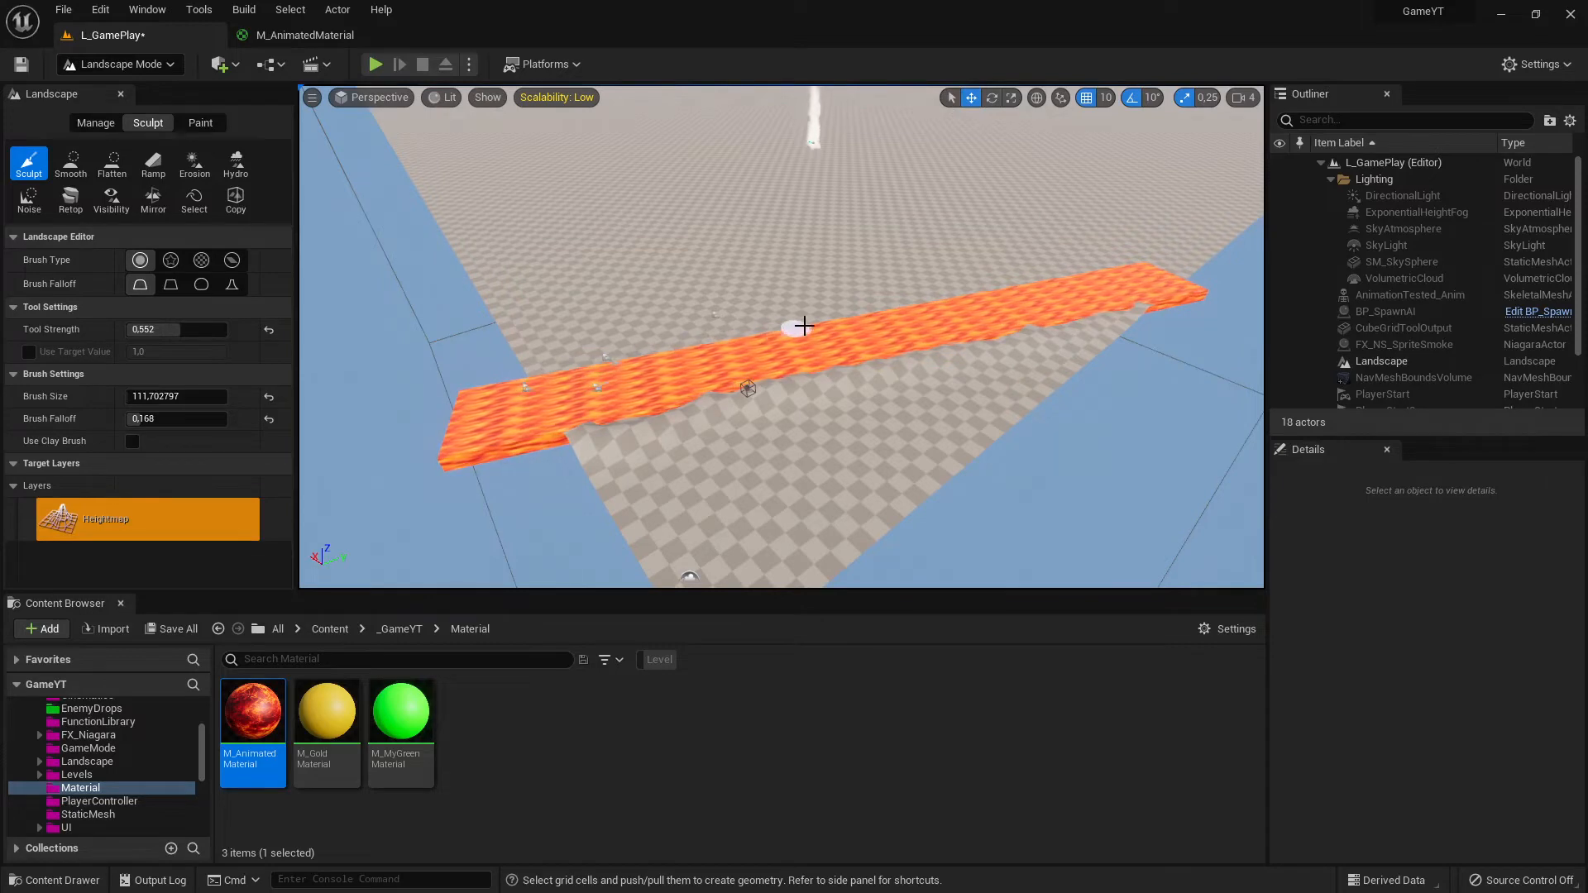
mouse_move(1137, 260)
right_mouse_down()
mouse_move(1121, 248)
mouse_move(1183, 166)
mouse_move(1331, 174)
mouse_move(1216, 223)
mouse_move(1331, 186)
mouse_move(1489, 199)
mouse_move(1472, 219)
mouse_move(1397, 182)
mouse_move(1045, 262)
mouse_move(1191, 273)
mouse_move(1248, 256)
right_mouse_up()
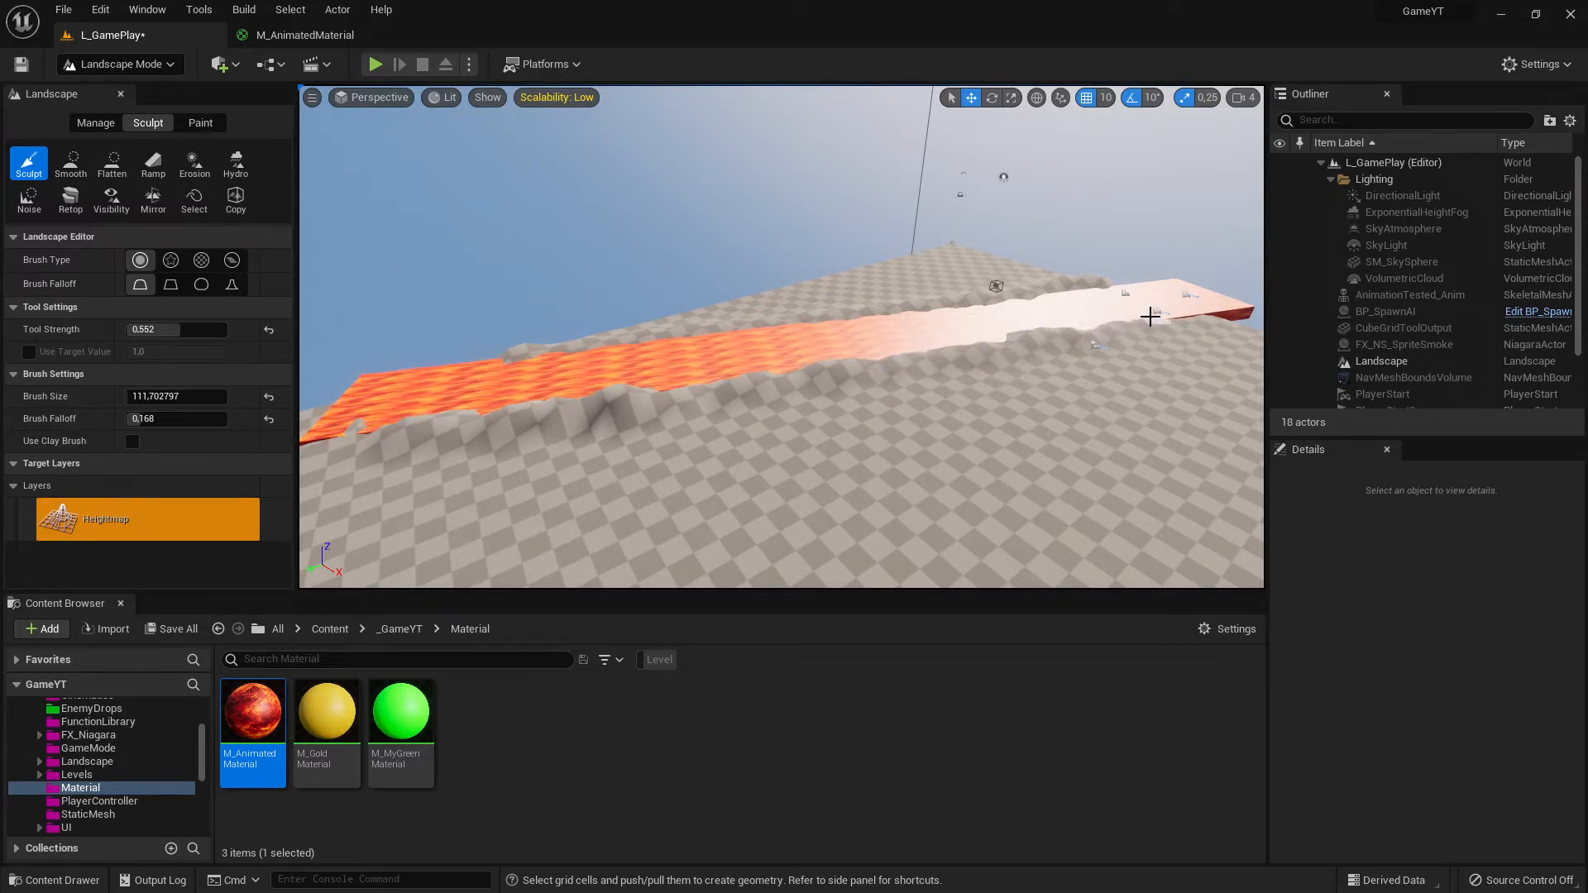
mouse_move(1195, 312)
right_mouse_down()
mouse_move(1033, 331)
mouse_move(1038, 240)
mouse_move(1195, 348)
right_mouse_up()
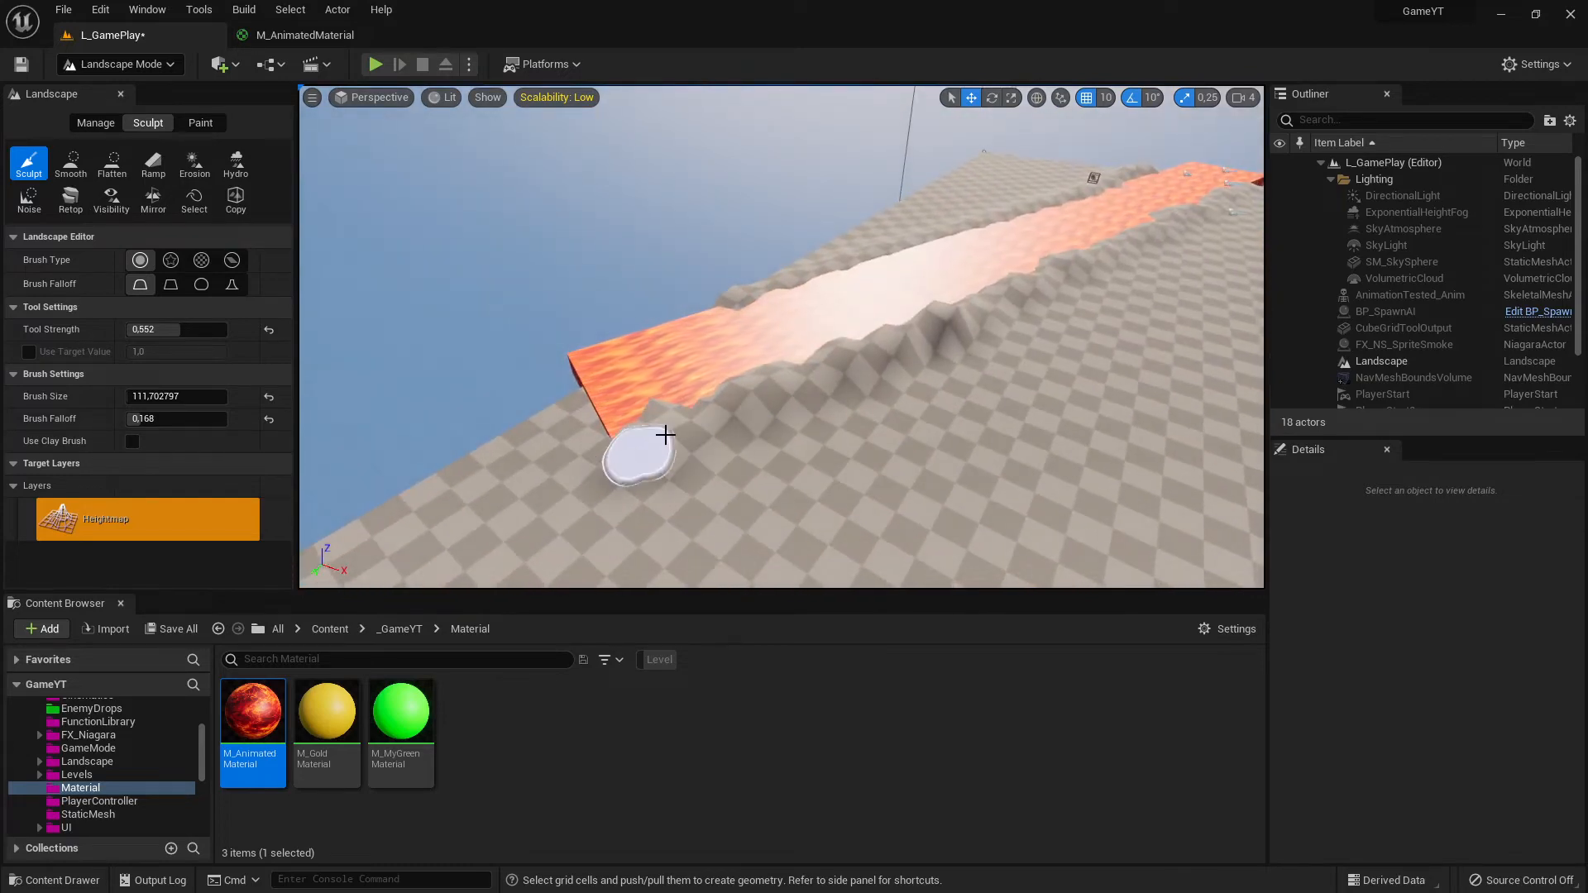
right_click_drag(697, 434, 762, 195)
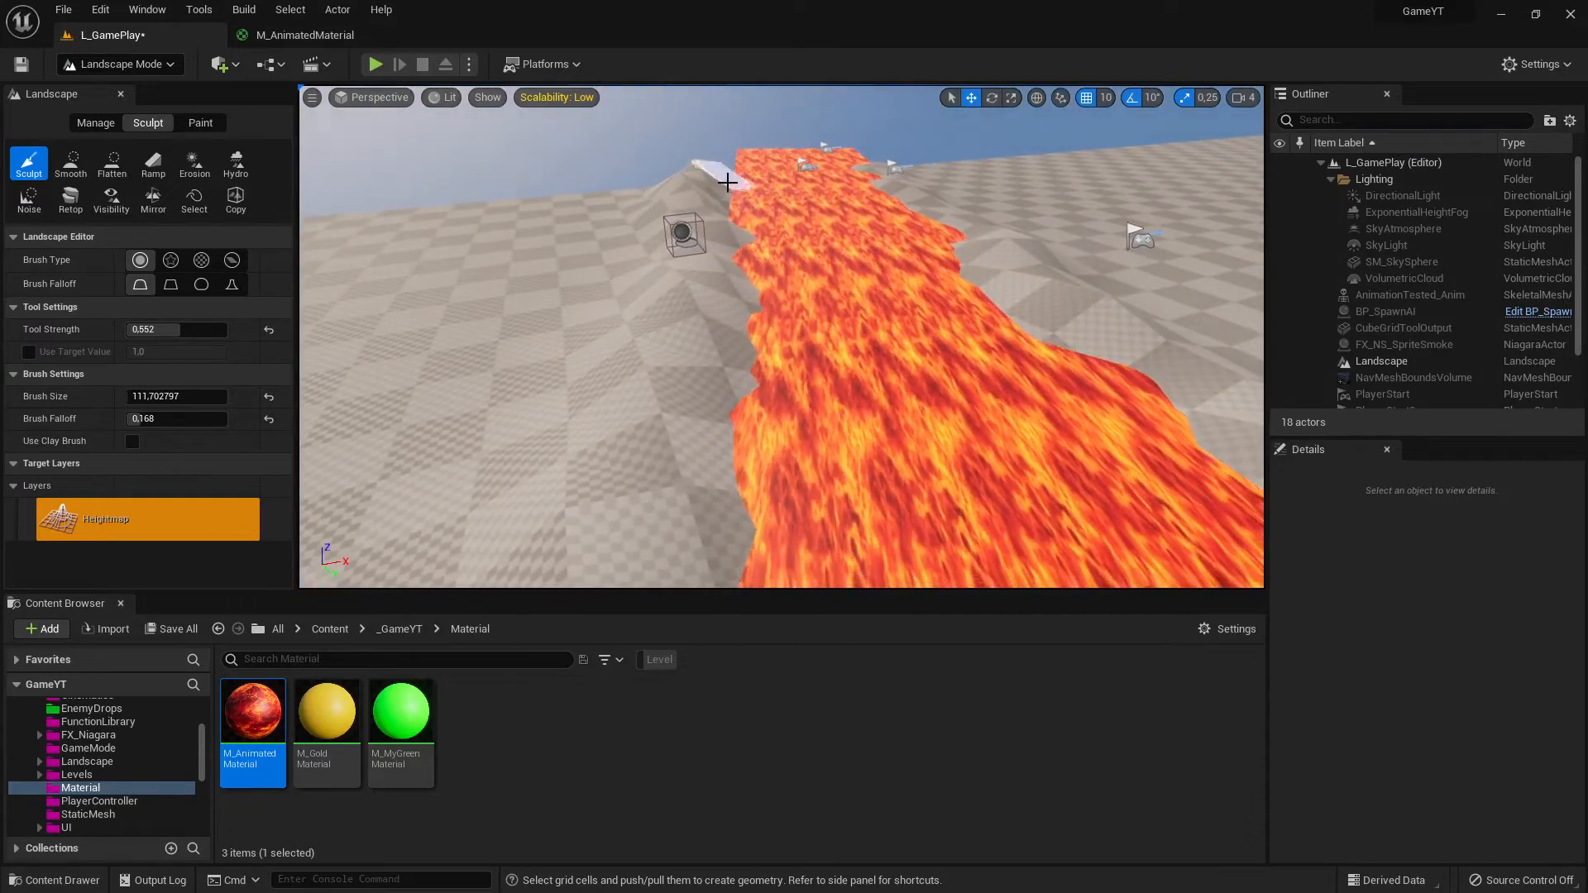
Test-play the level from the current spawn point, stop playing, and inspect the player starts around the lava strip.
left_click(375, 64)
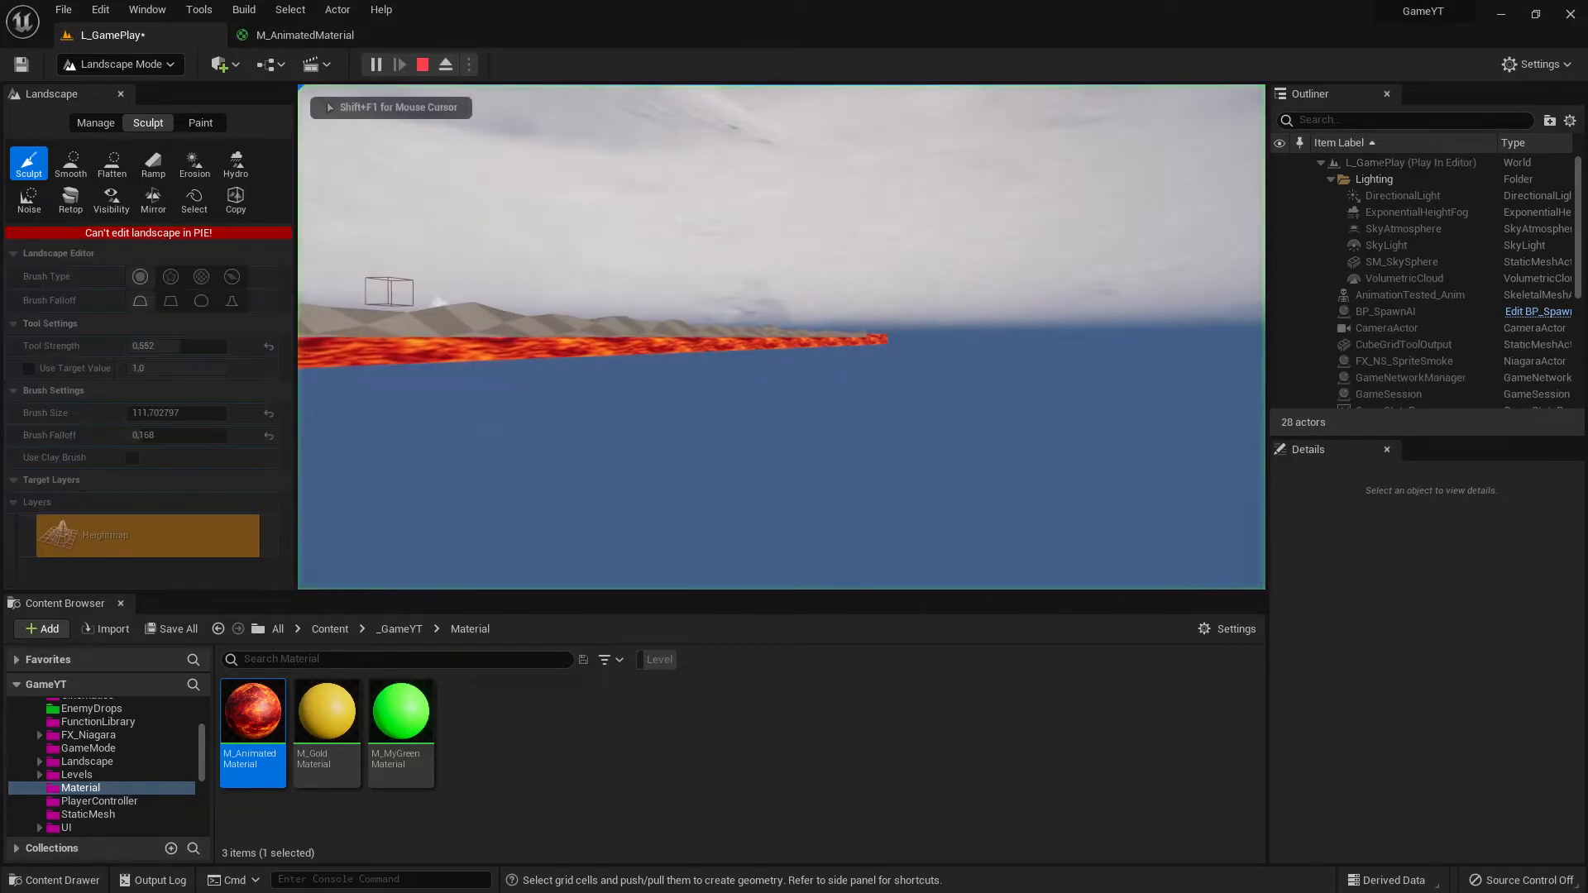
key("Escape")
right_click_drag(782, 337, 641, 401)
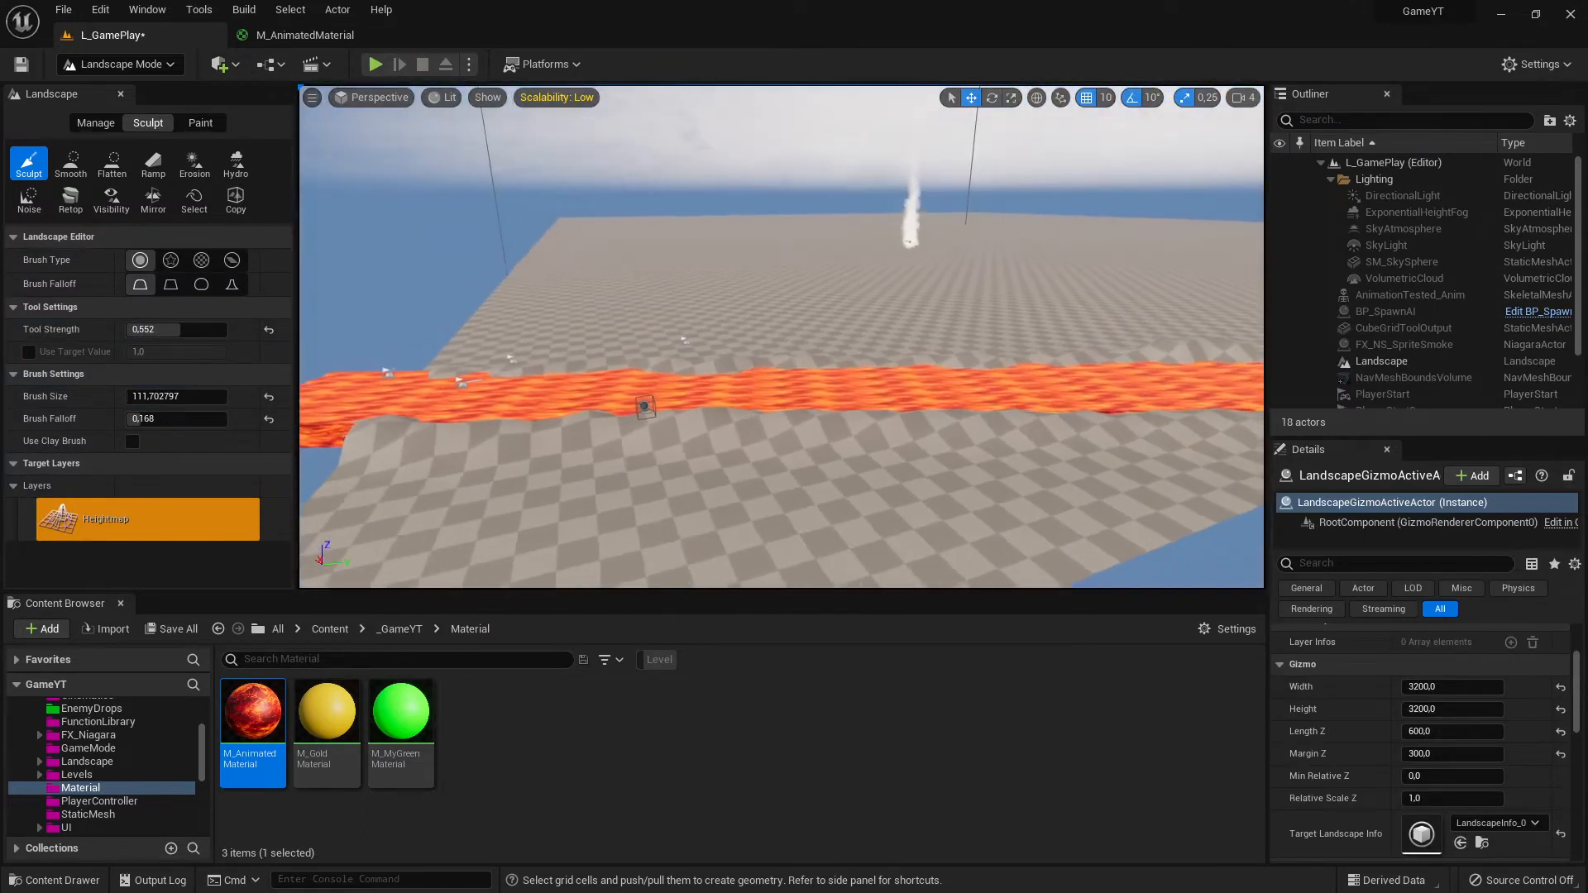
right_click_drag(1072, 272, 741, 262)
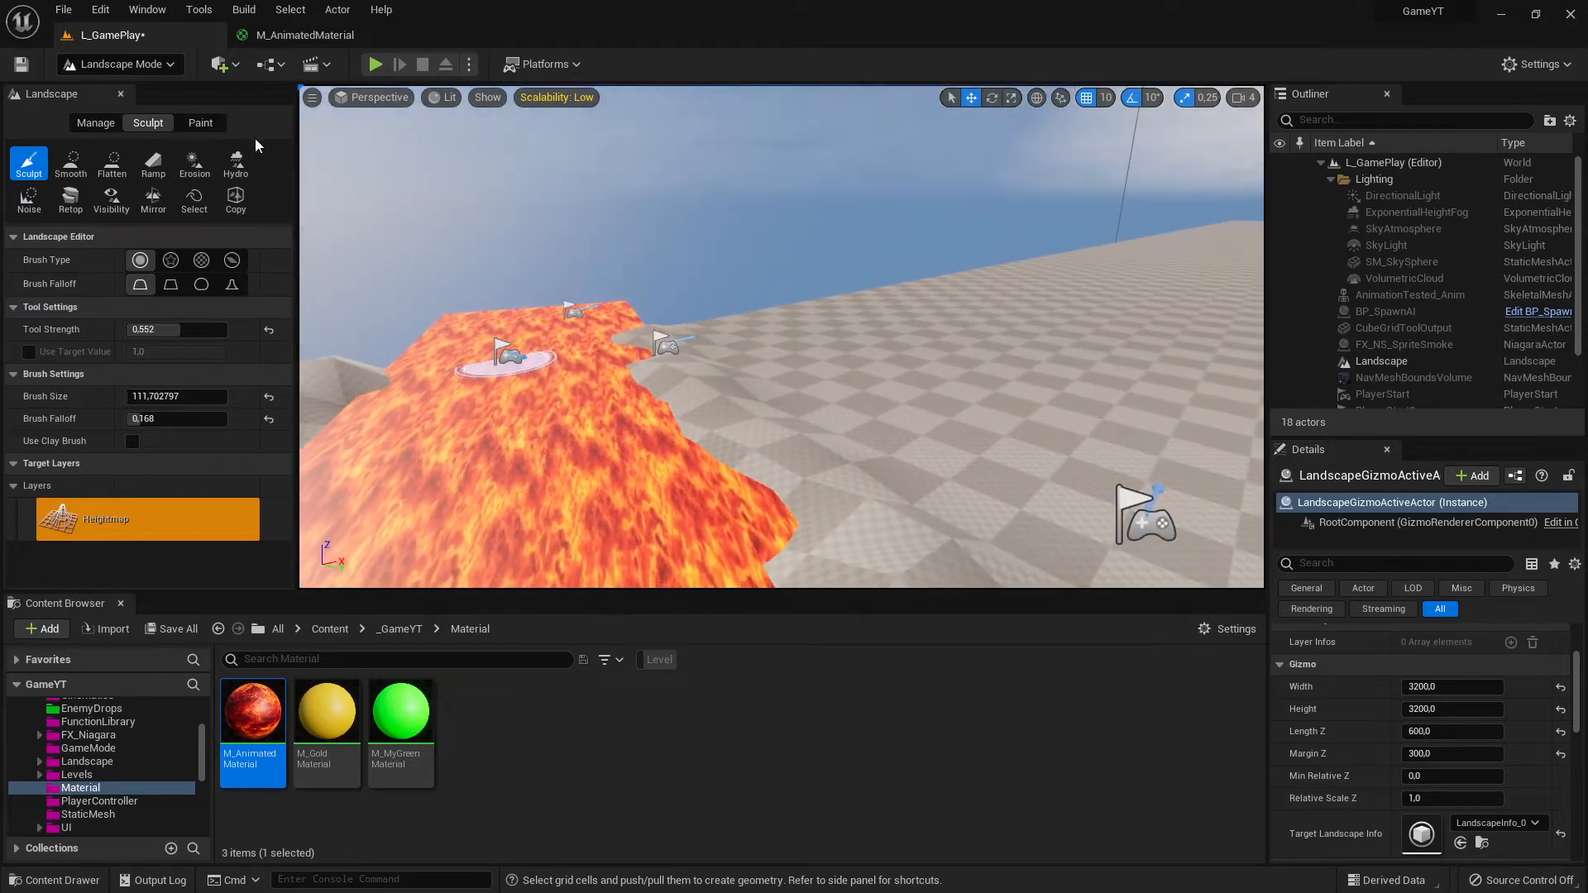
Return to Select mode and move all four PlayerStart actors together from the lava area onto the open floor beside it.
left_click(124, 66)
left_click(114, 91)
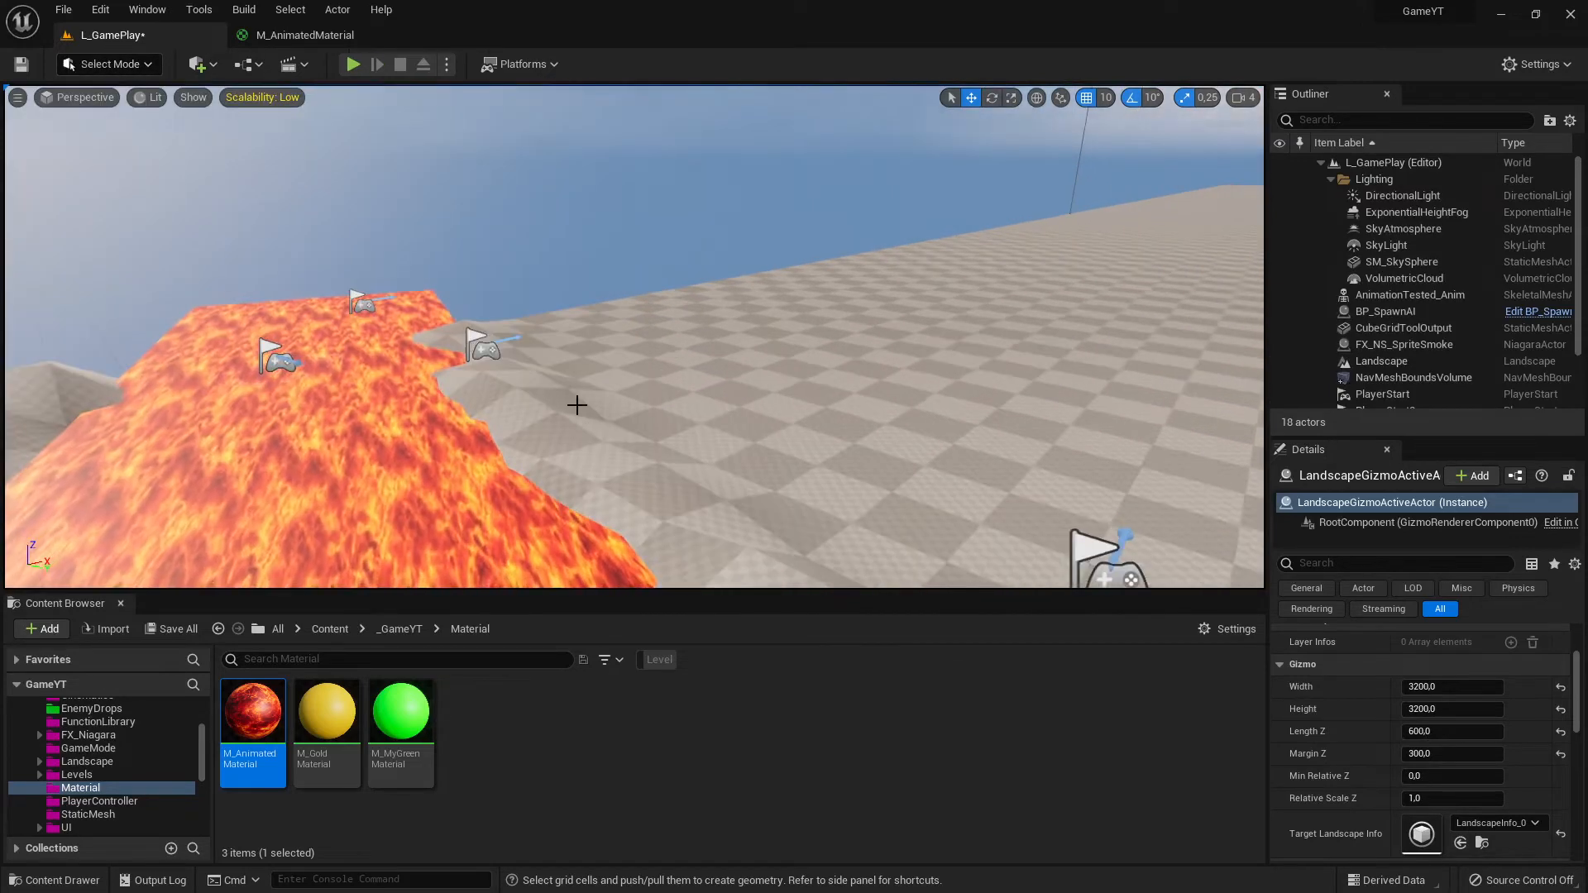
right_click_drag(578, 404, 567, 358)
left_click(600, 377)
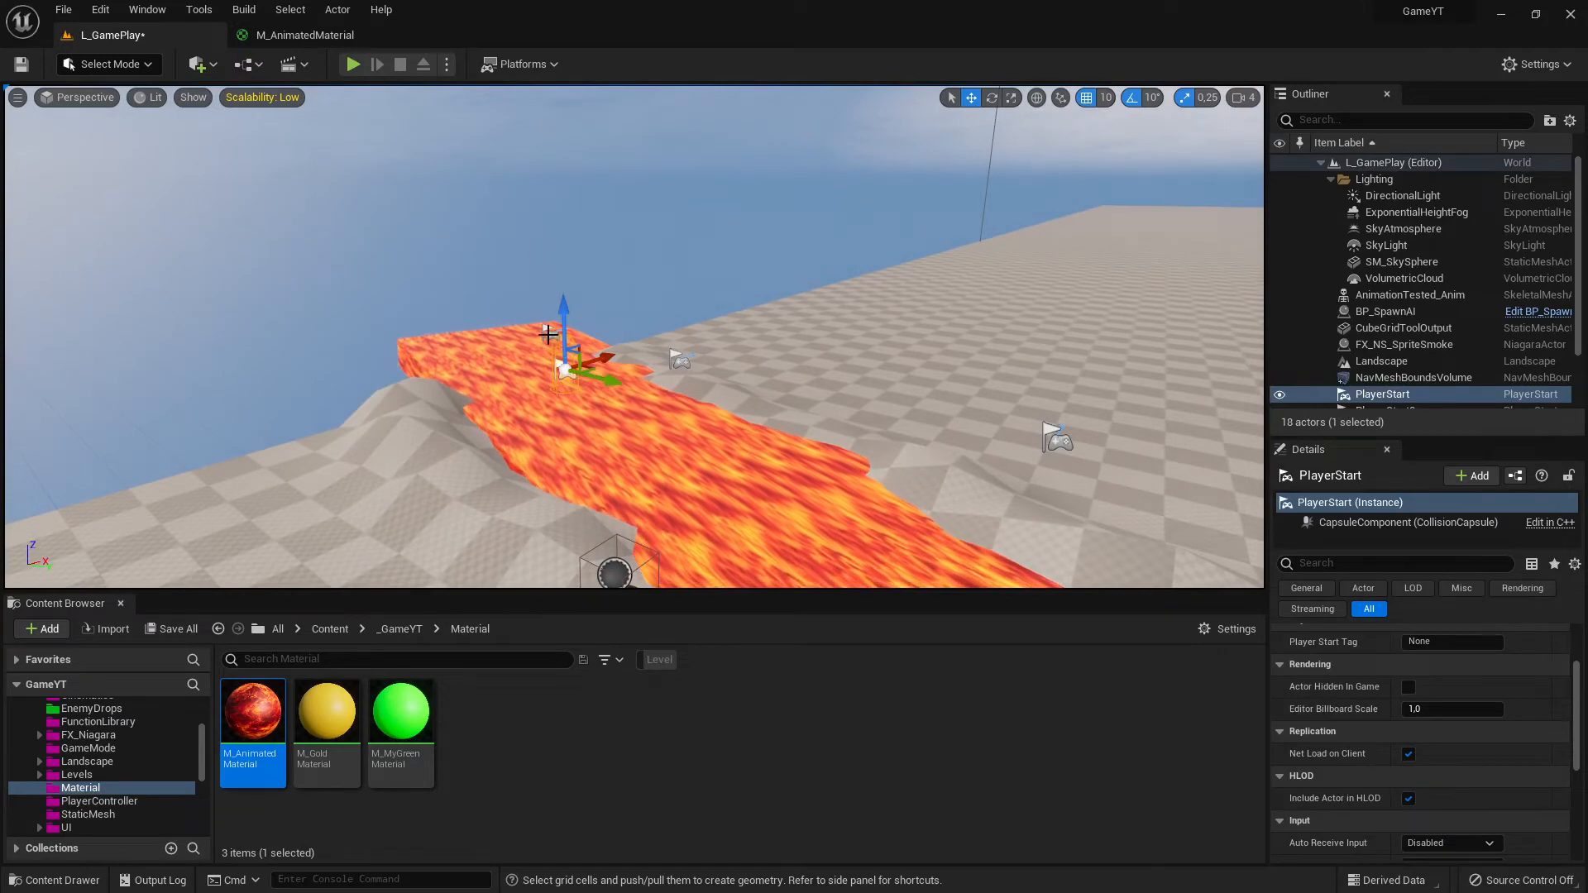
left_click(548, 334, "ctrl")
left_click(678, 358, "ctrl")
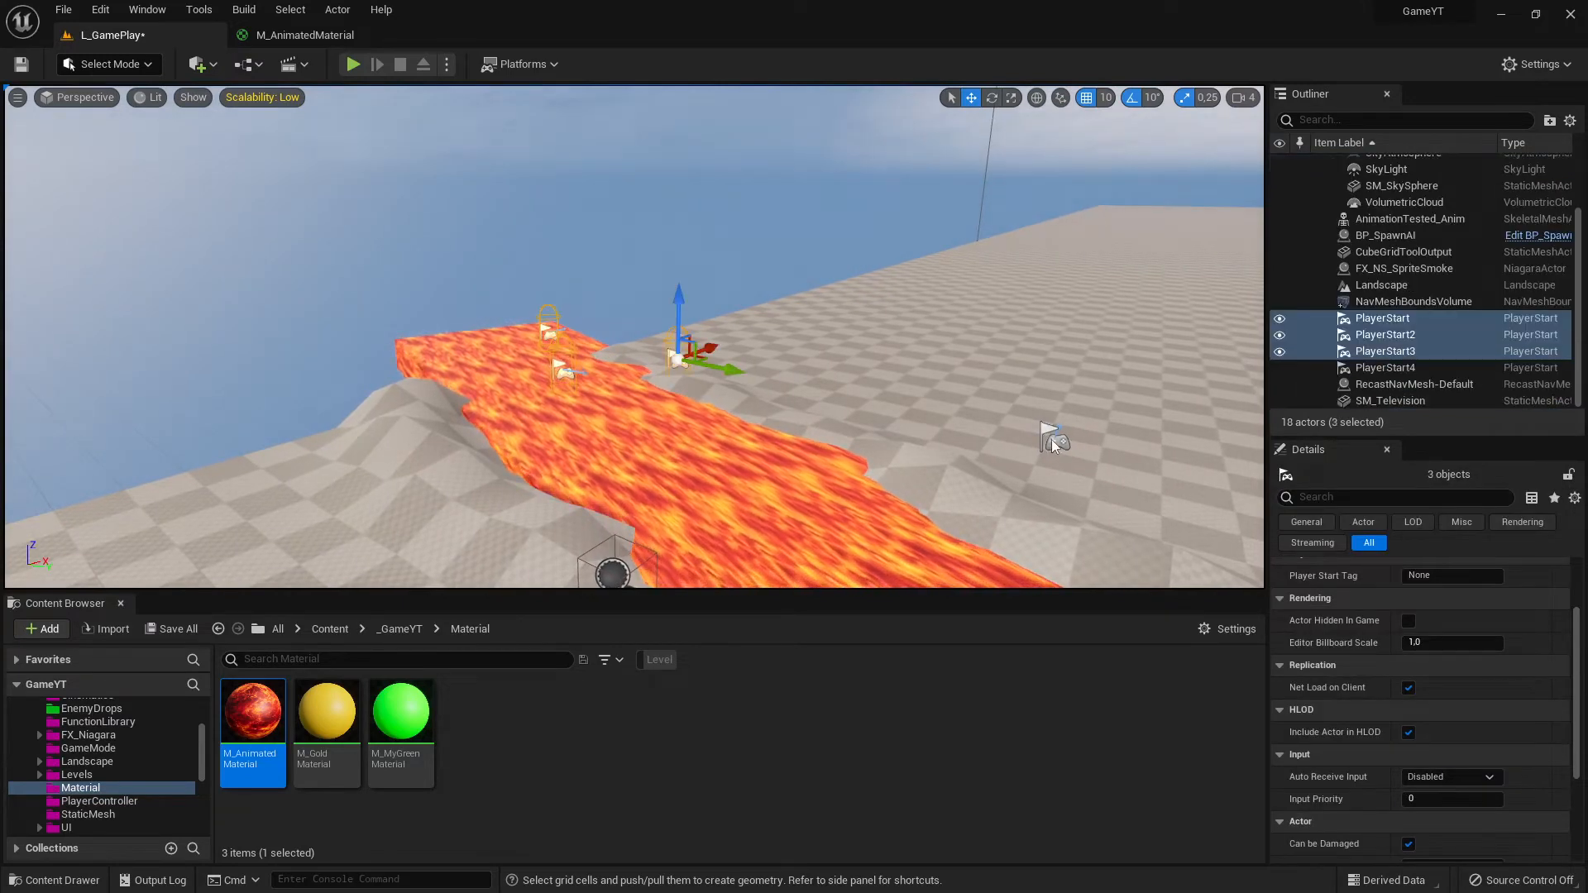
right_click_drag(842, 461, 836, 392)
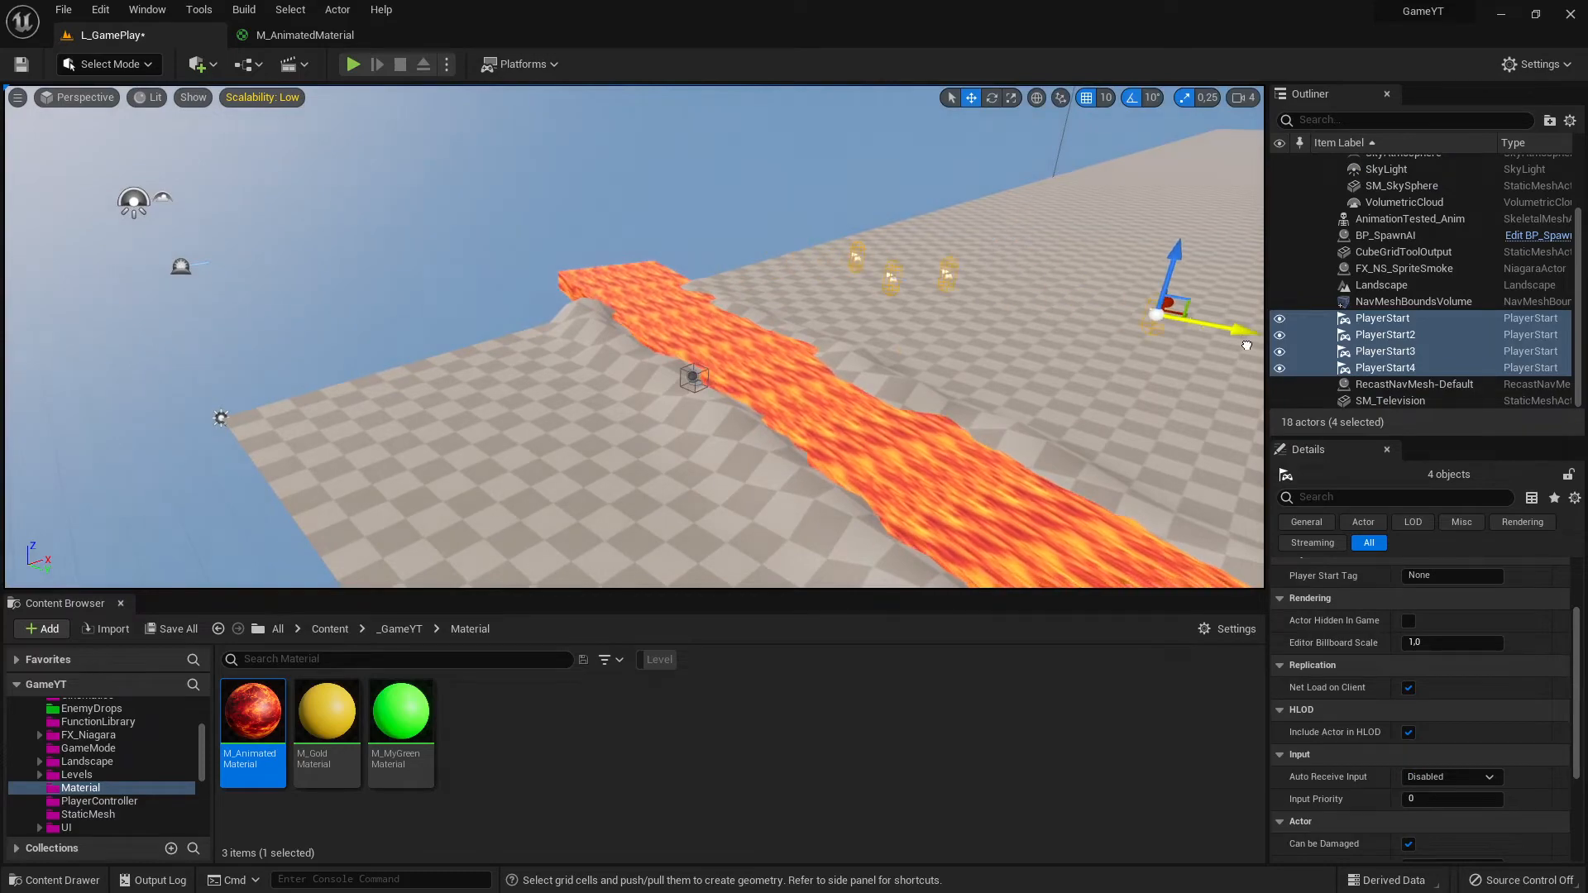
Play the level, run the character alongside the lava strip to examine its flow from several angles, and stop playing.
left_click(351, 66)
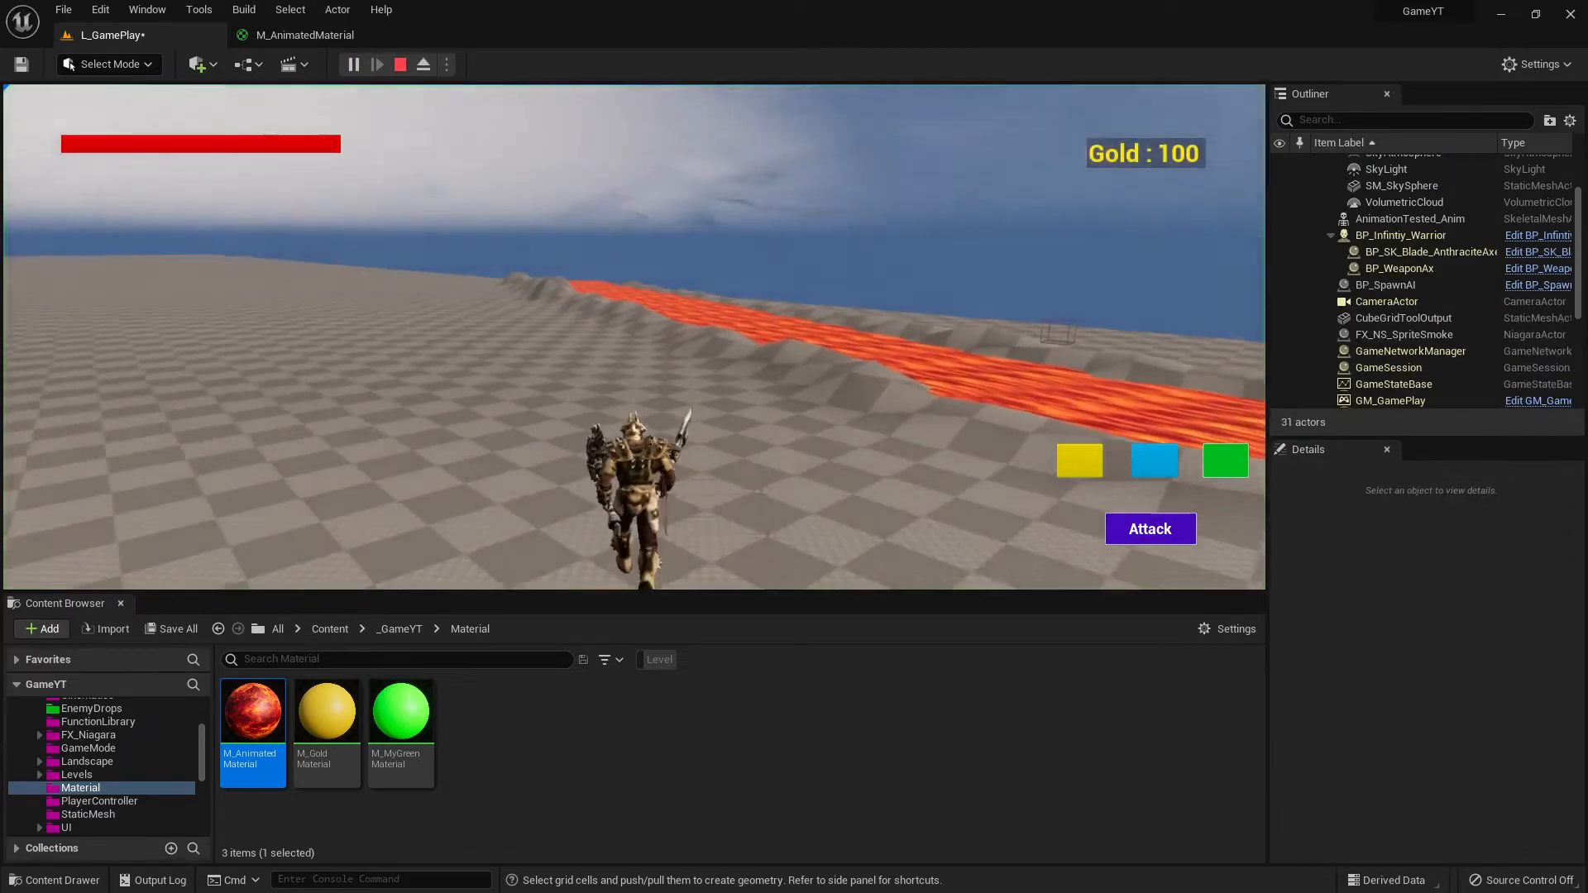
key("d")
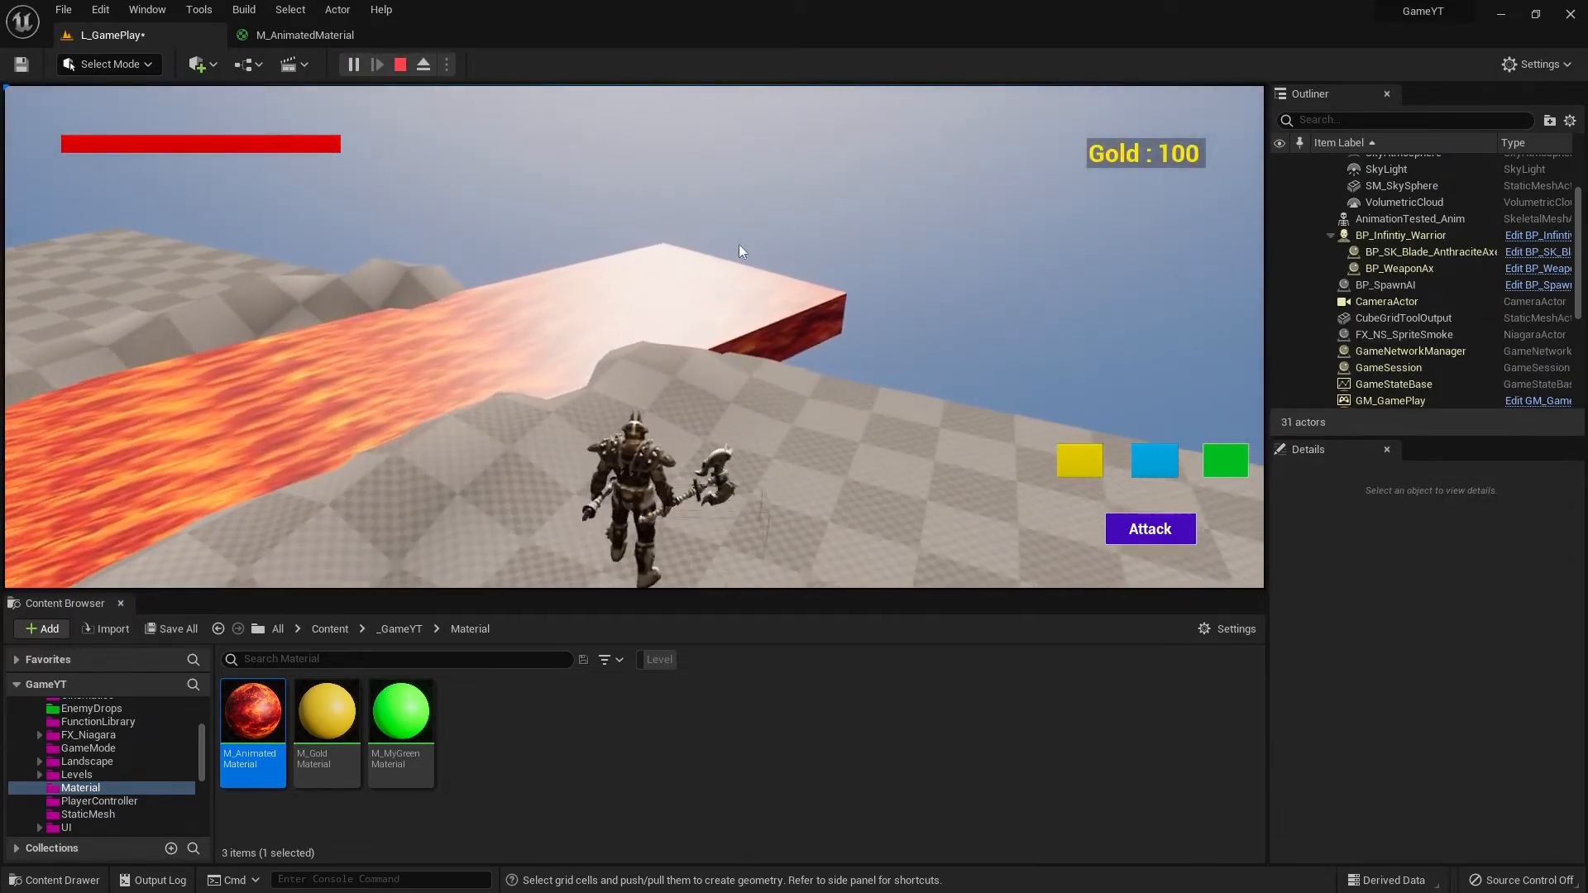
key("w")
left_click_drag(737, 245, 579, 314)
key("w")
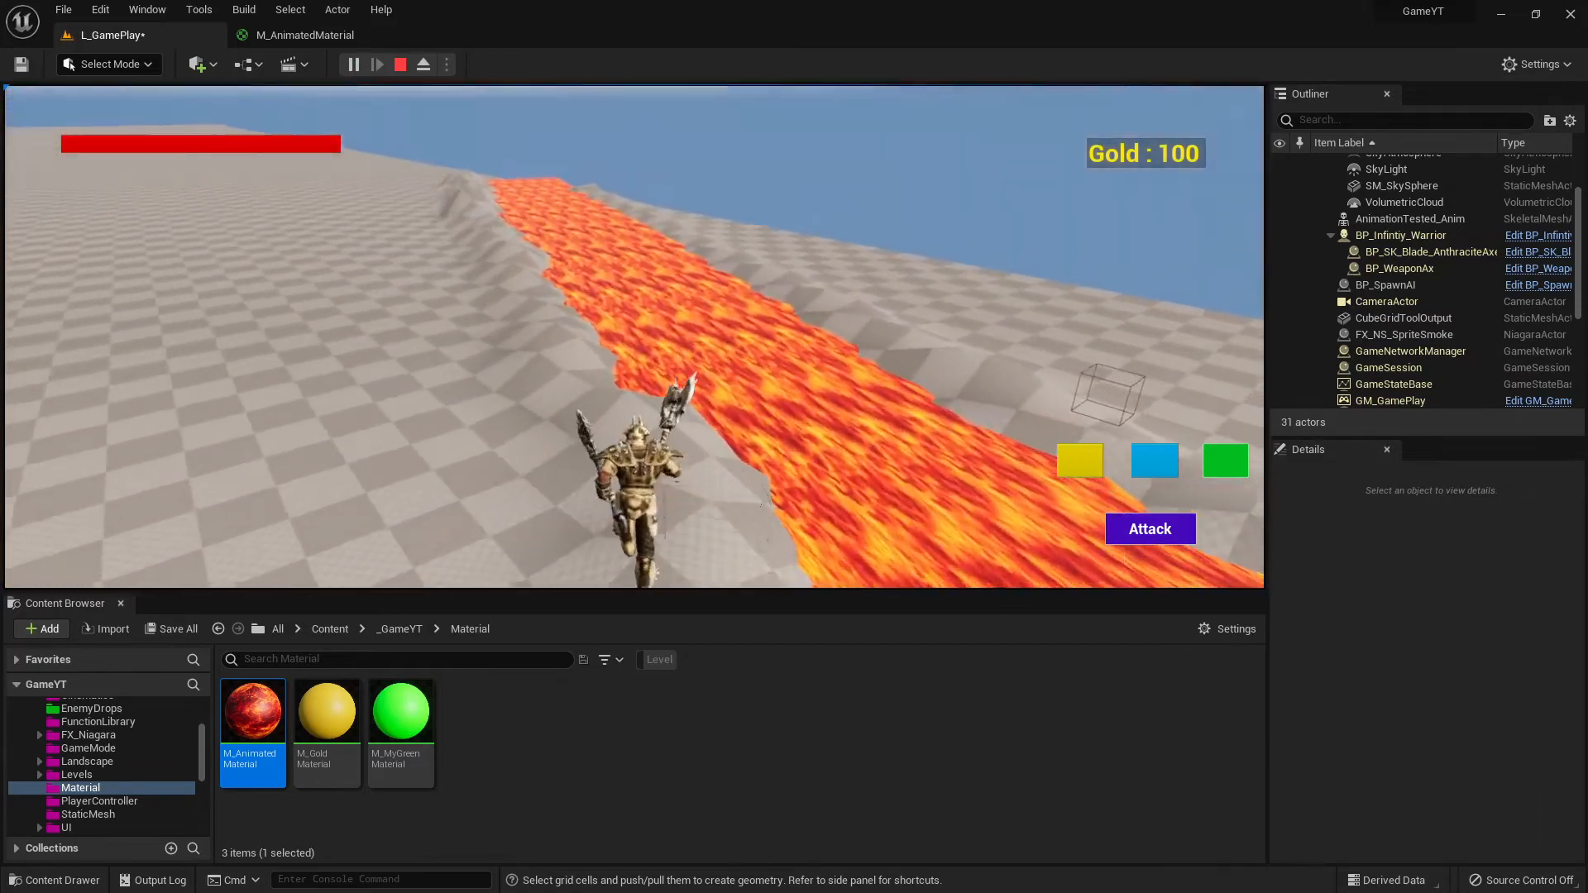
key("w")
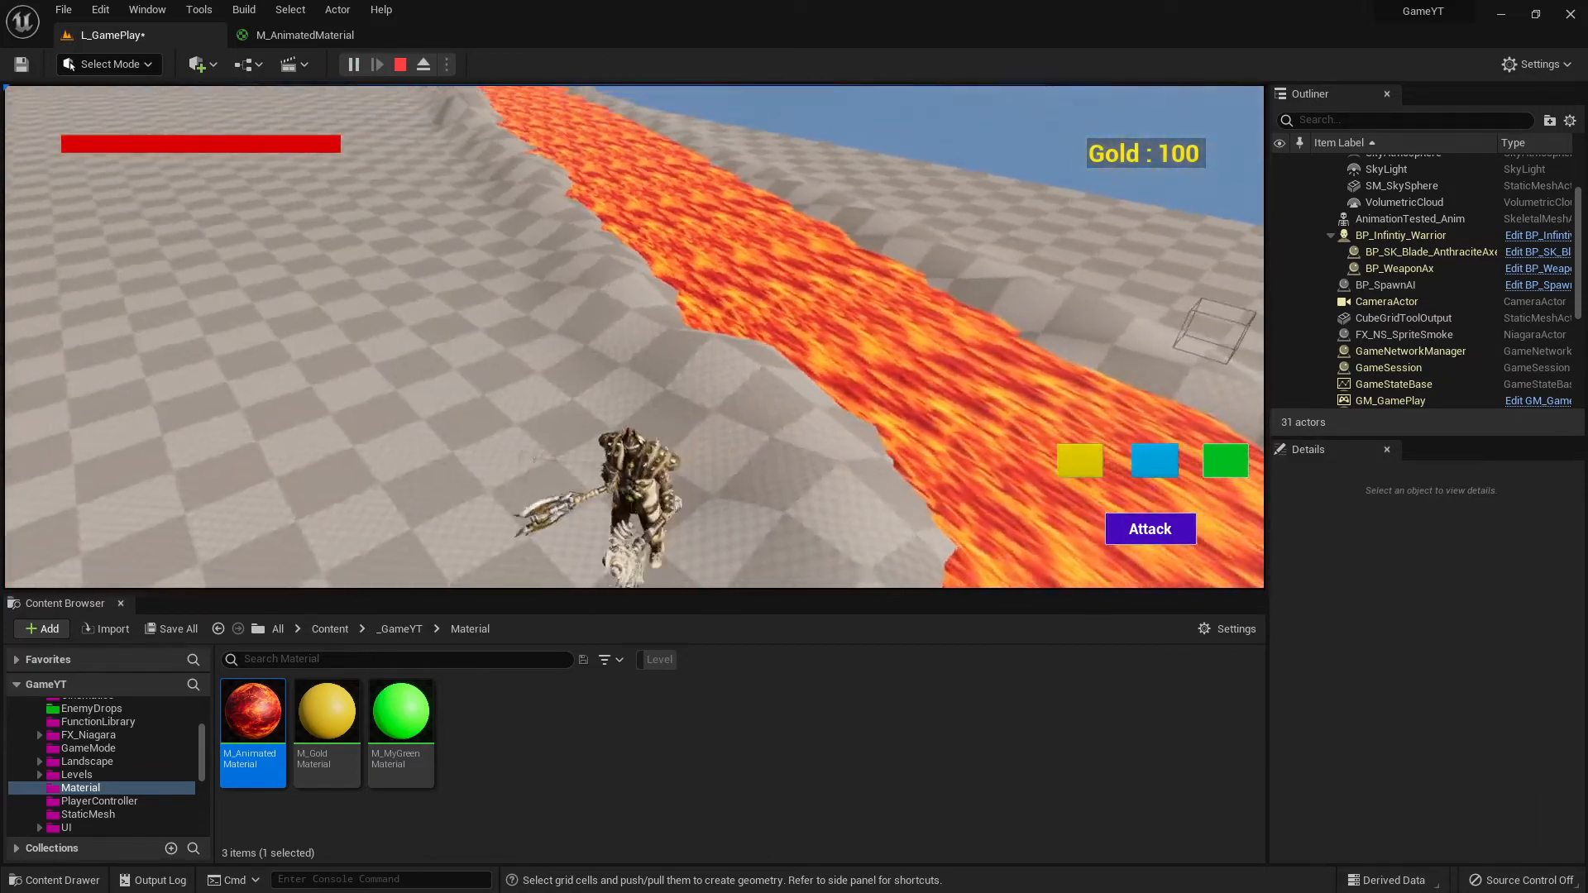
key("w")
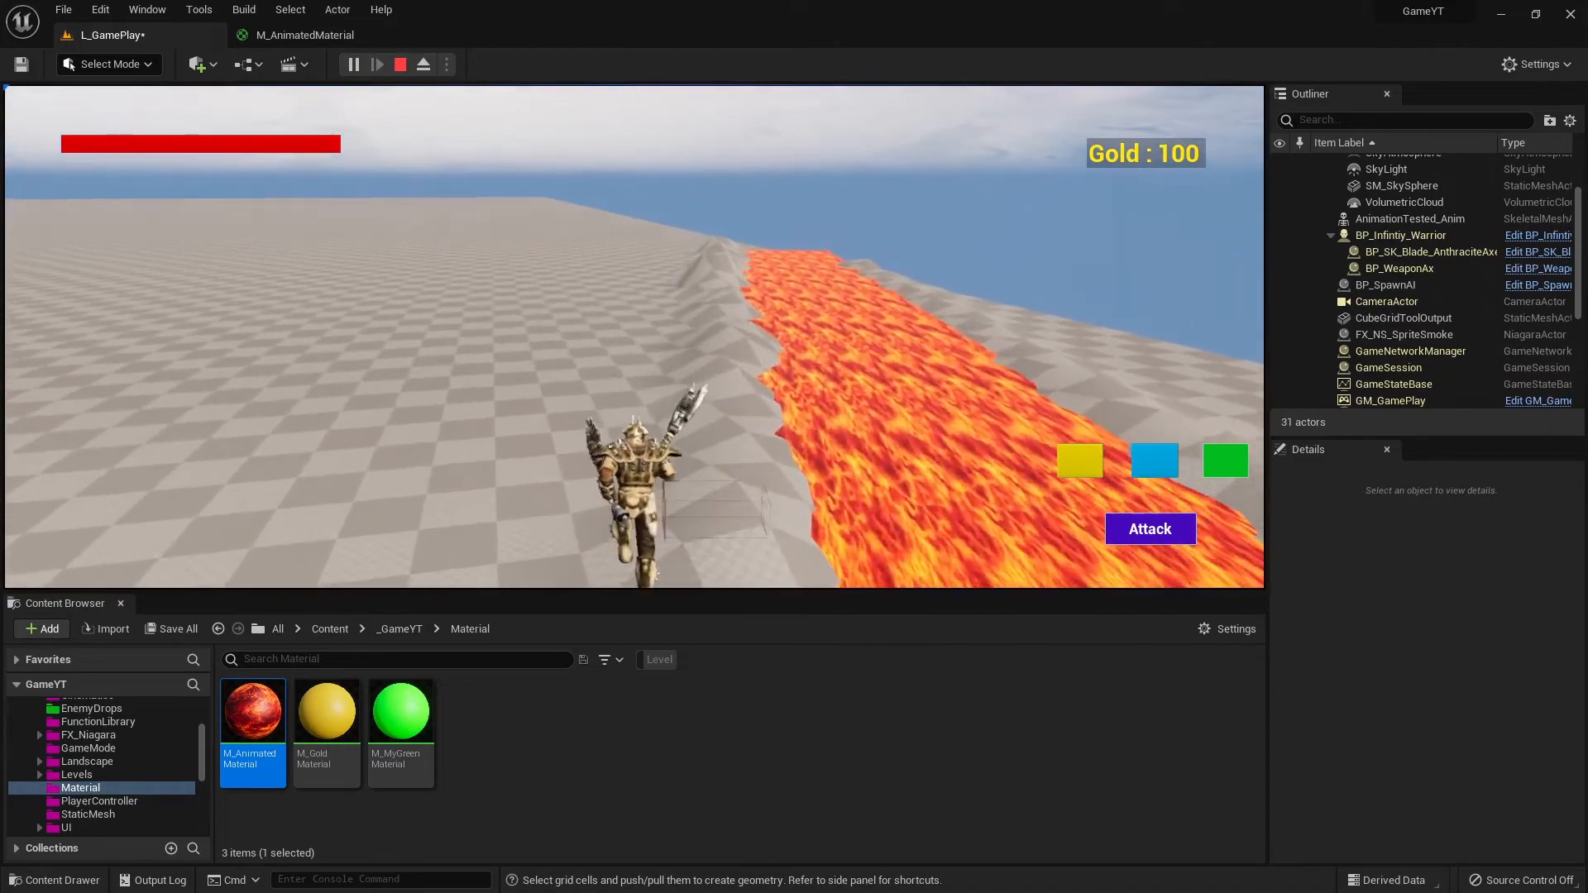
key("w")
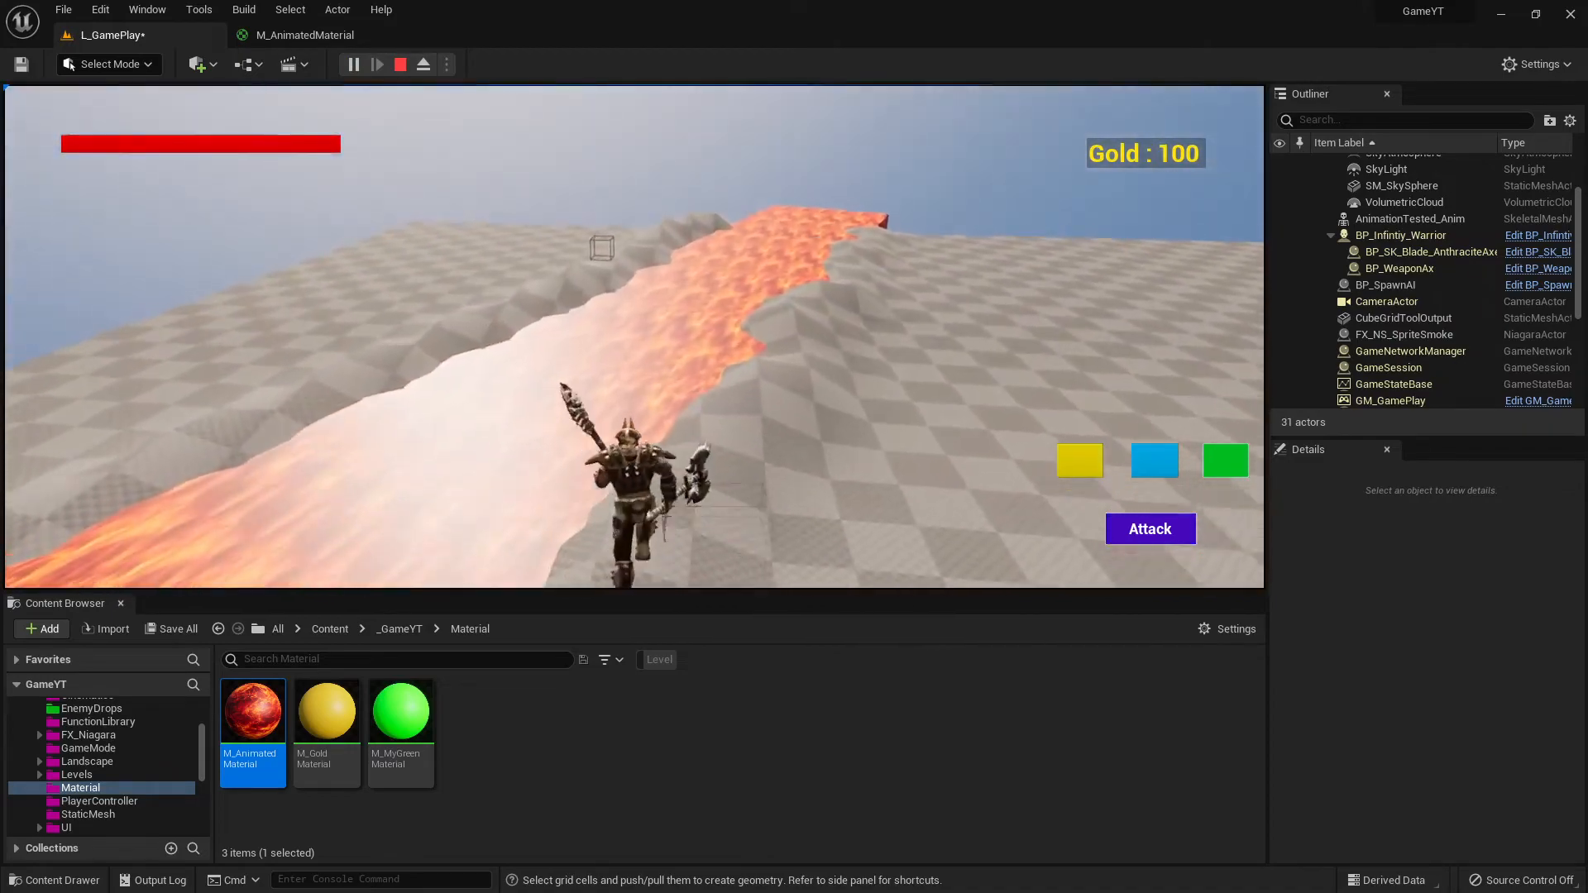
key("w")
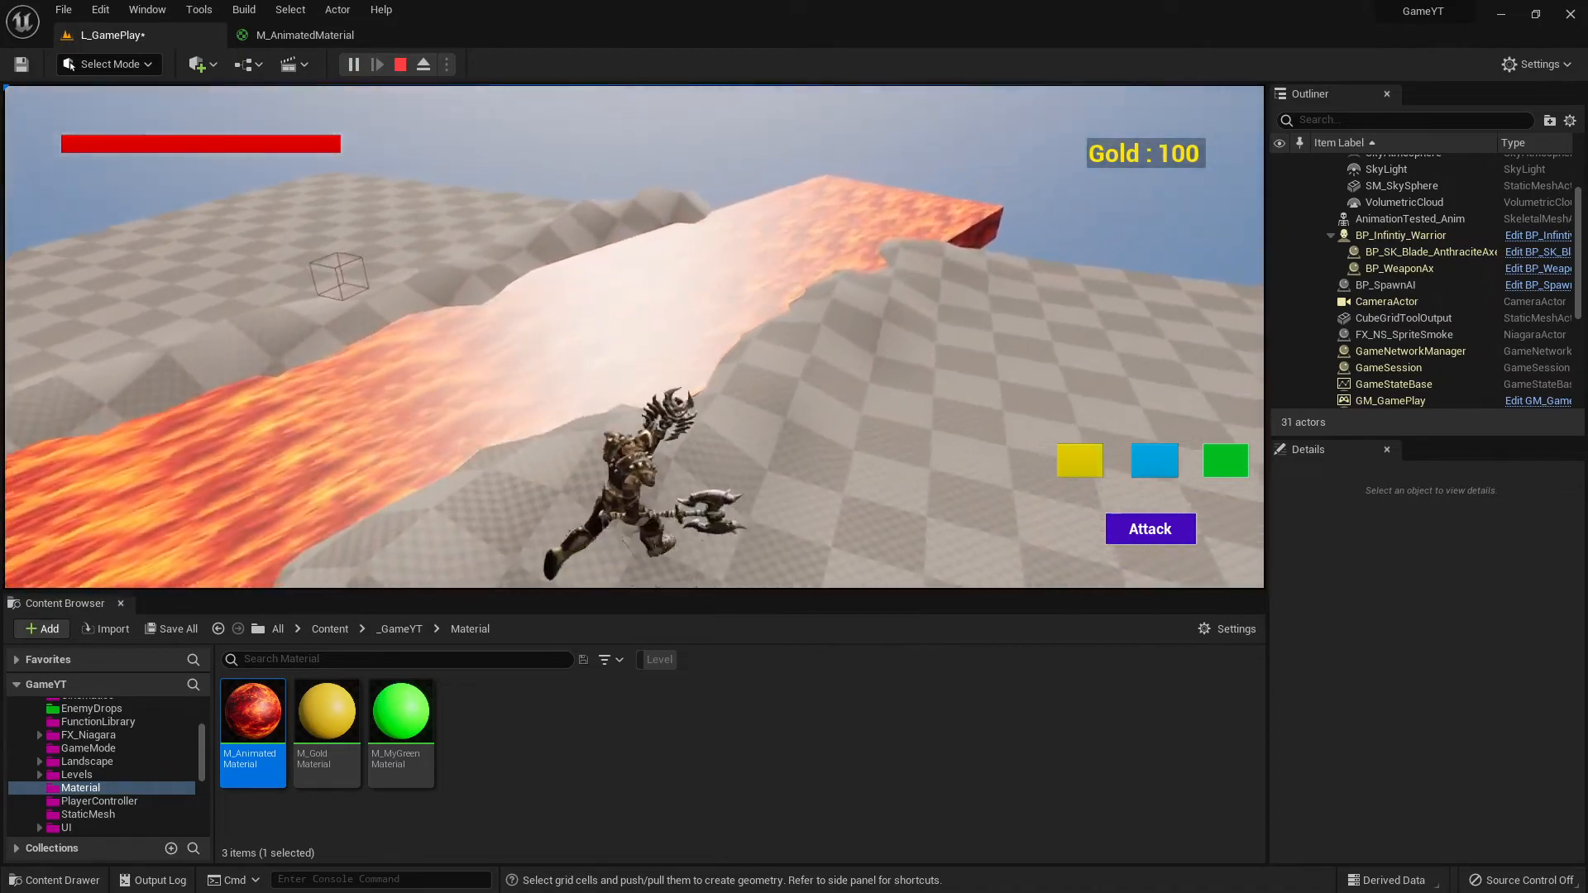
key("w")
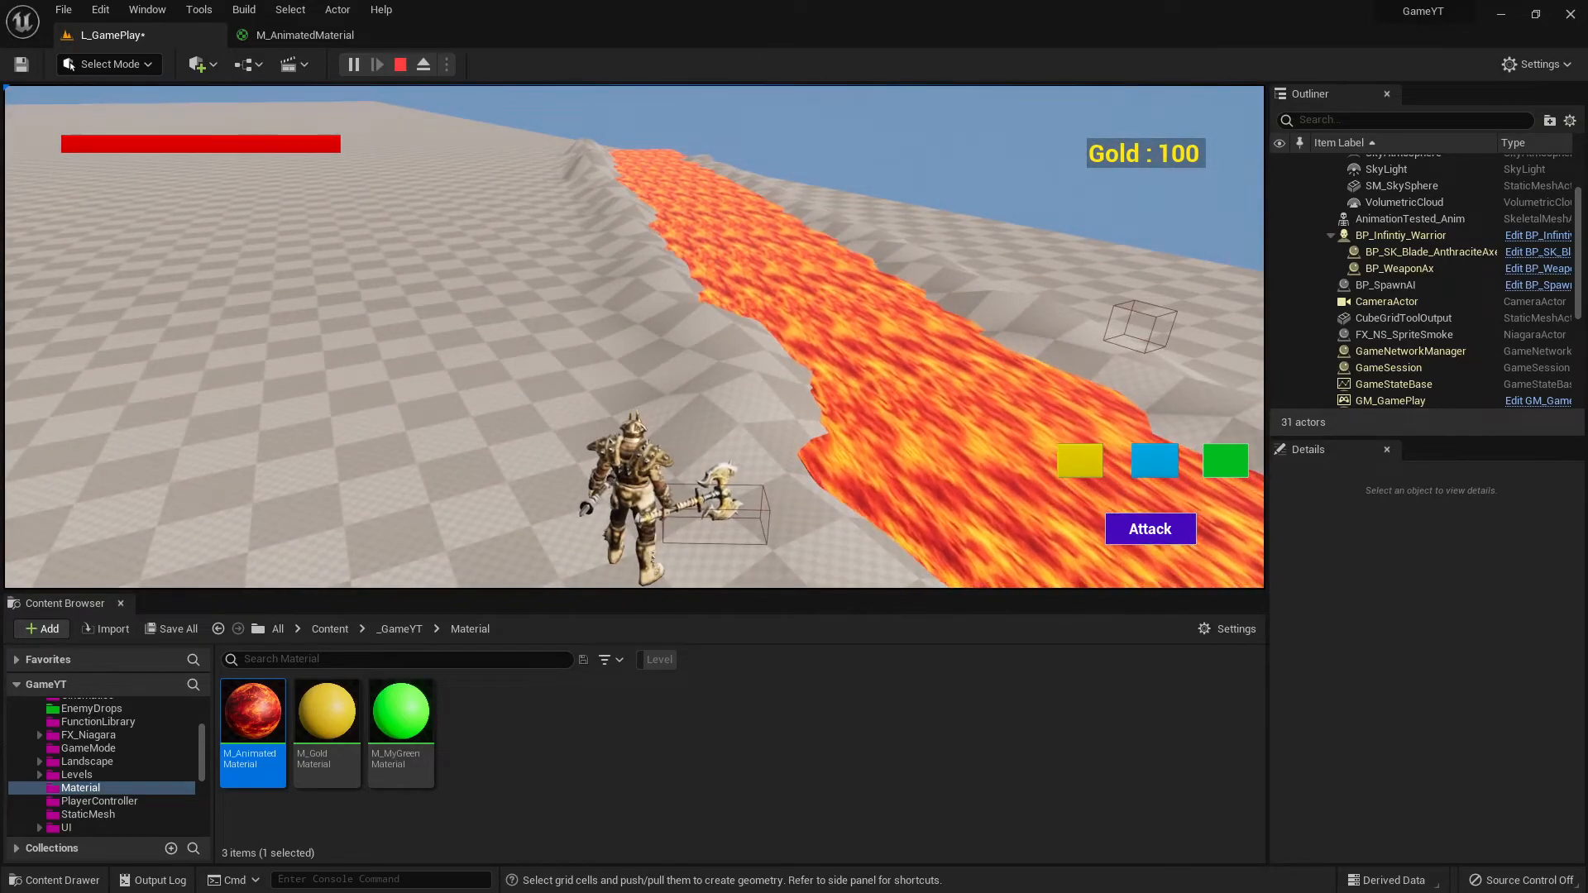
left_click_drag(748, 372, 865, 372)
left_click_drag(516, 251, 488, 223)
left_click_drag(698, 473, 918, 422)
left_click_drag(749, 420, 496, 419)
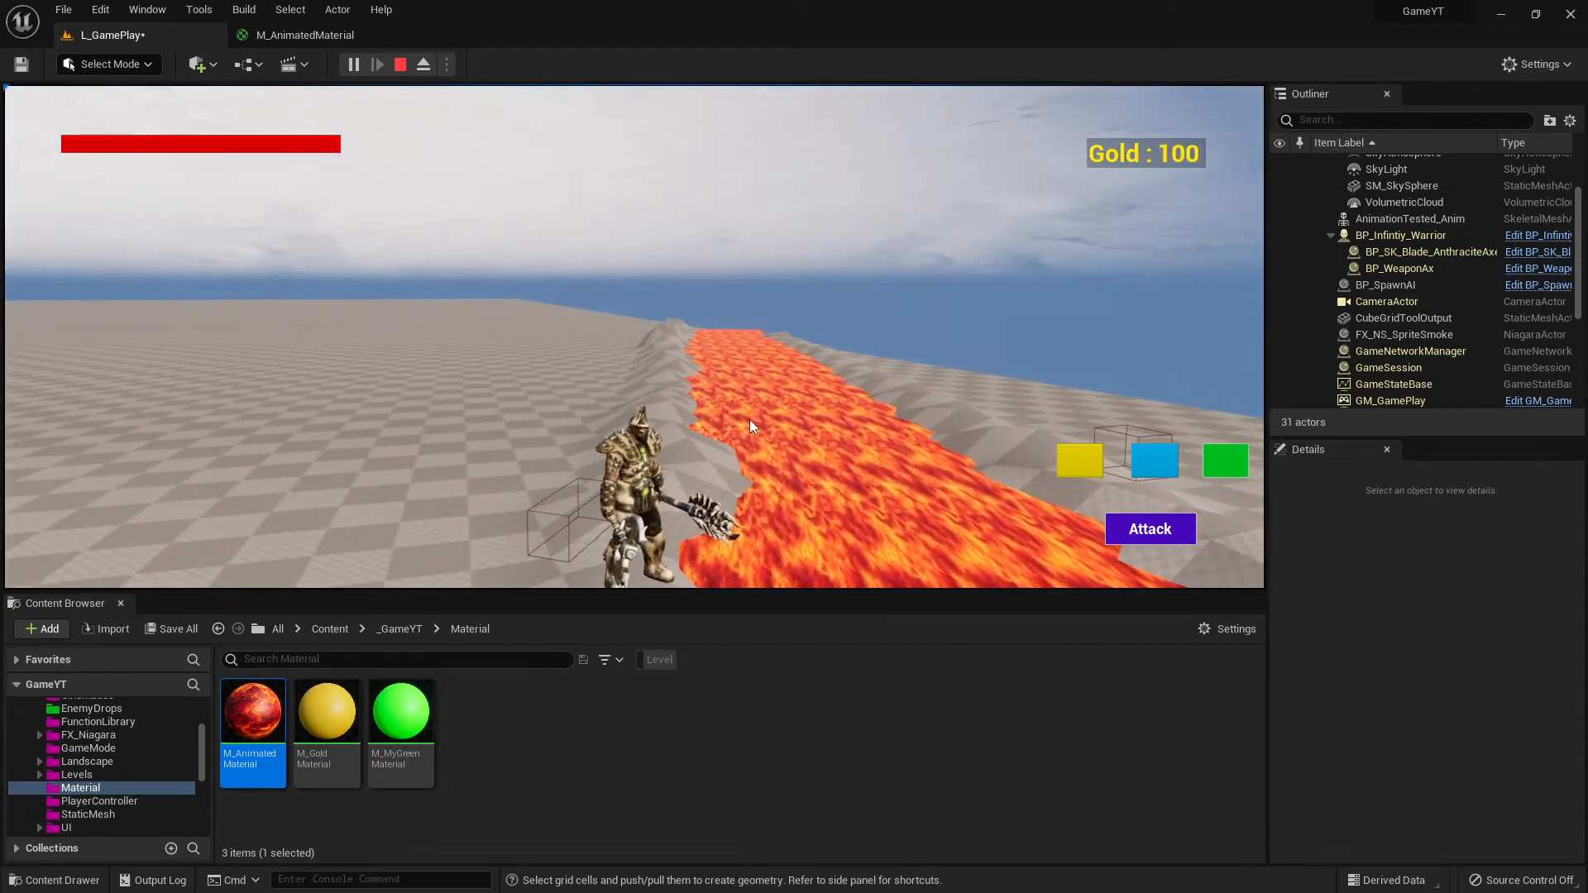
left_click_drag(749, 420, 471, 364)
key("a")
key("w")
key("w")
key("w")
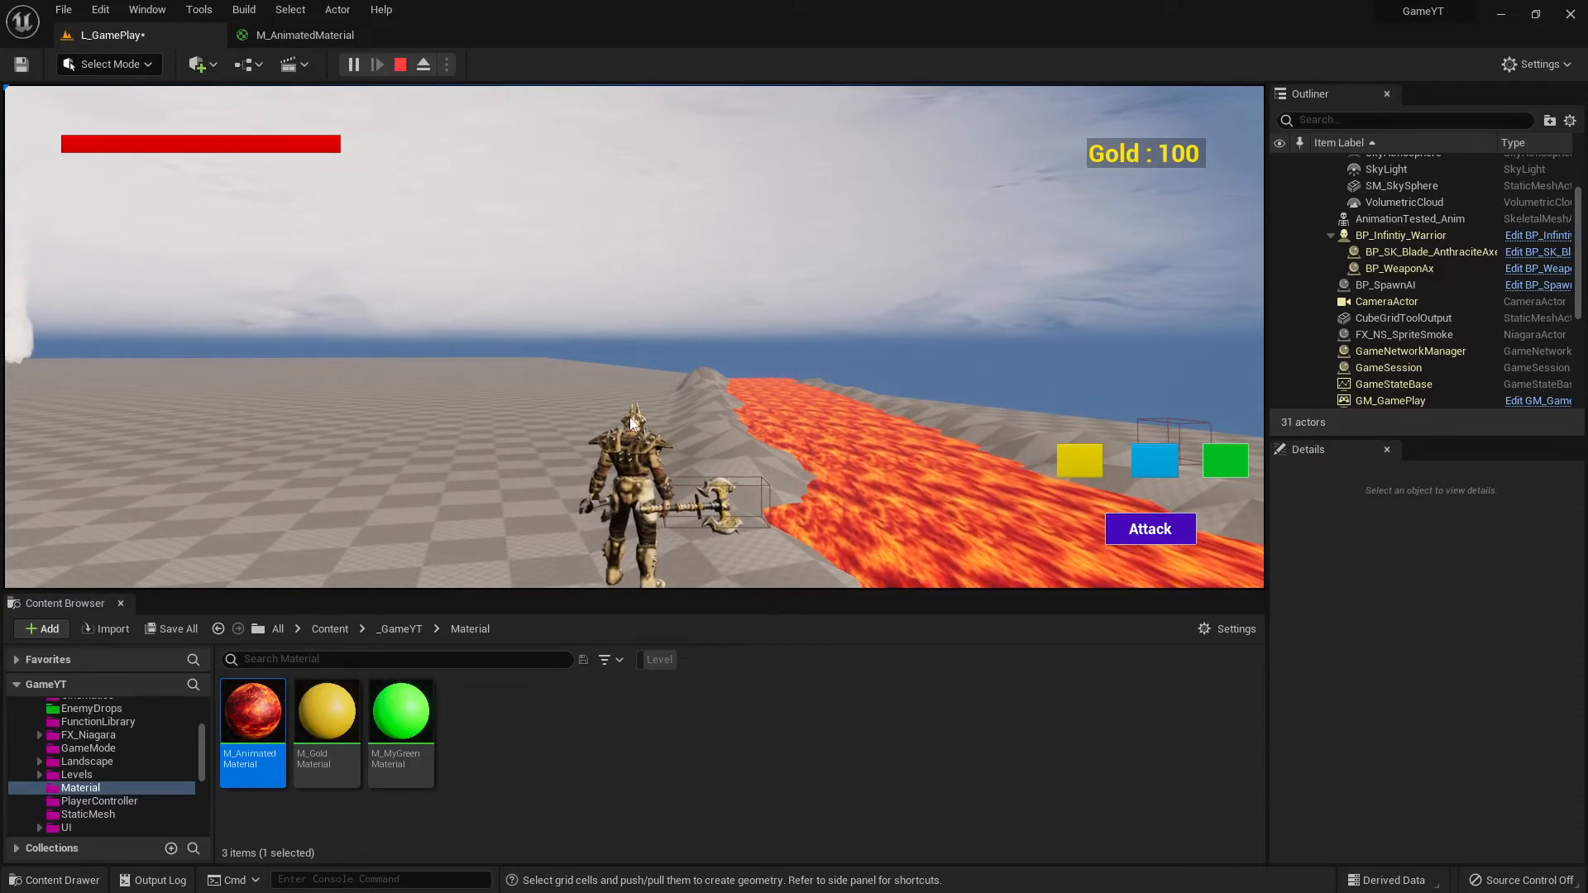
key("w")
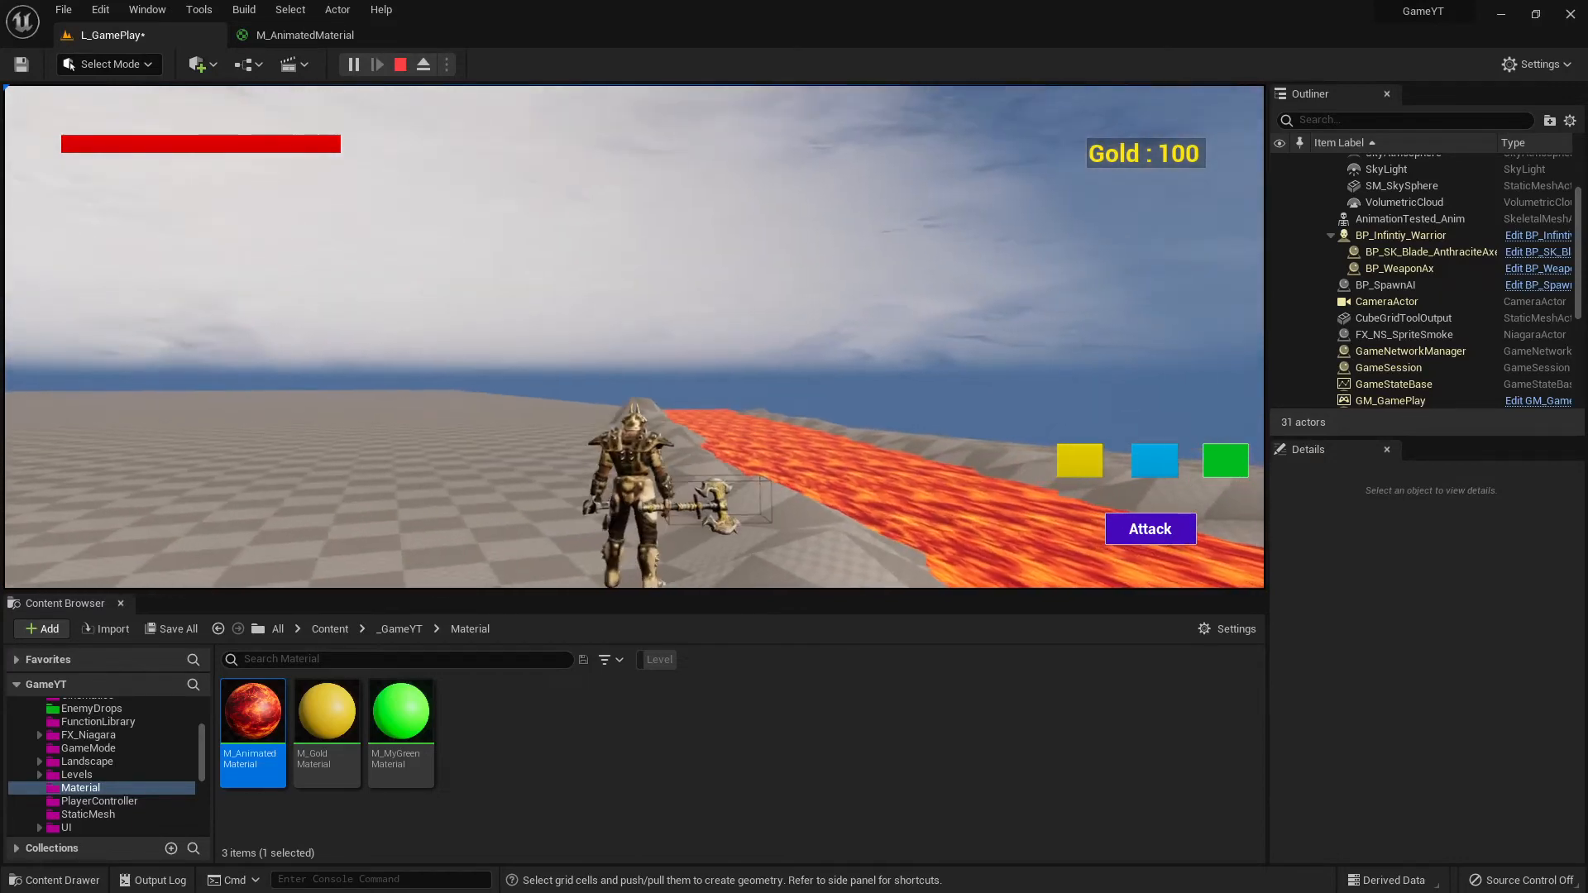
key("a")
key("w")
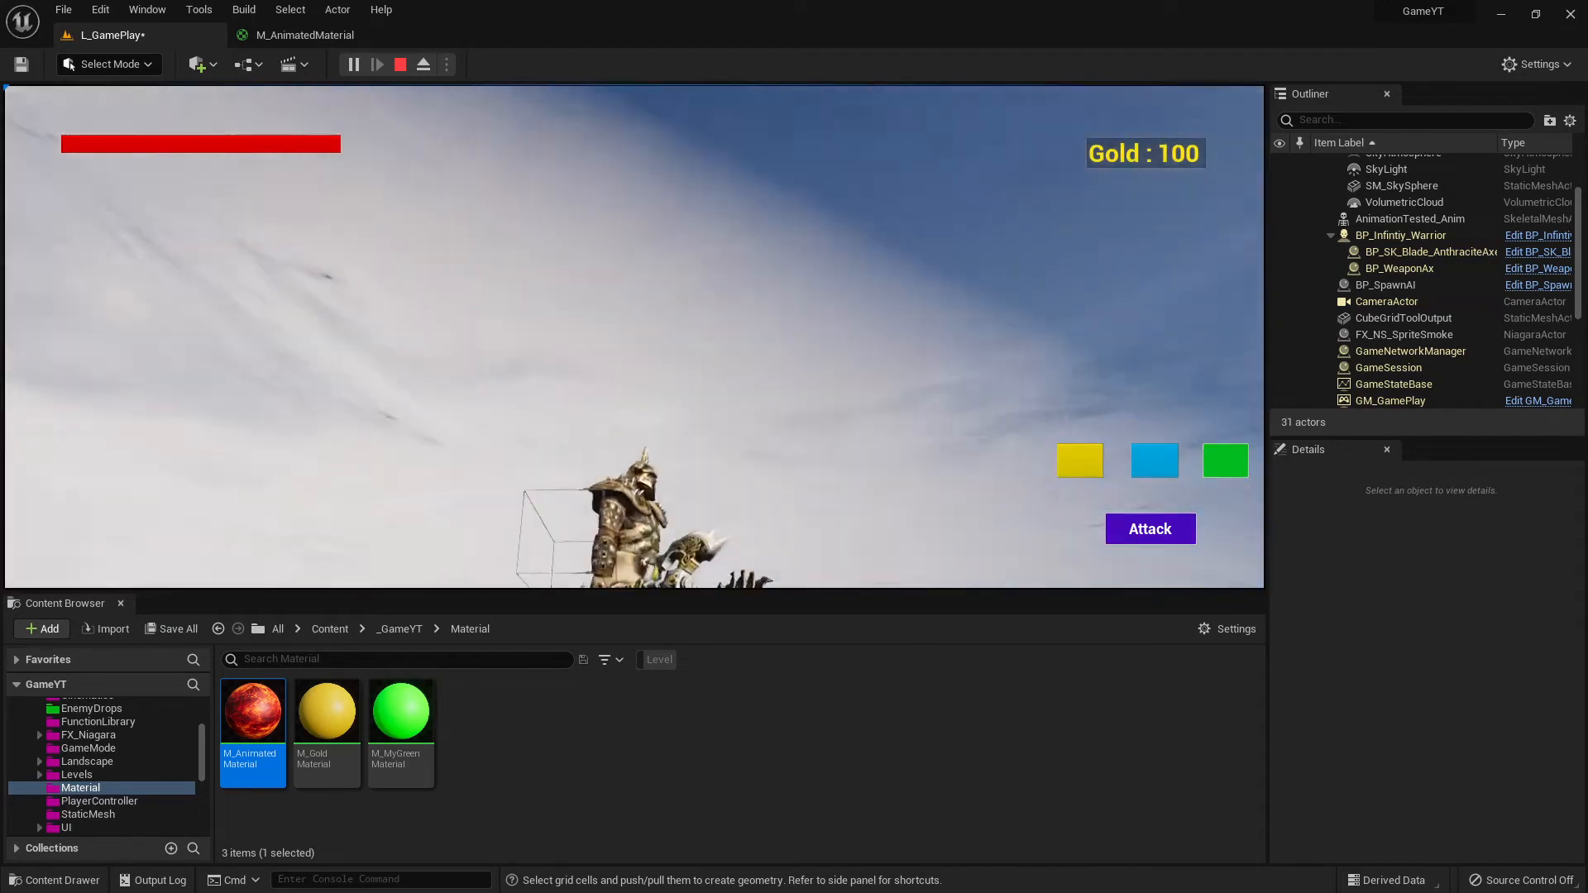
key("w")
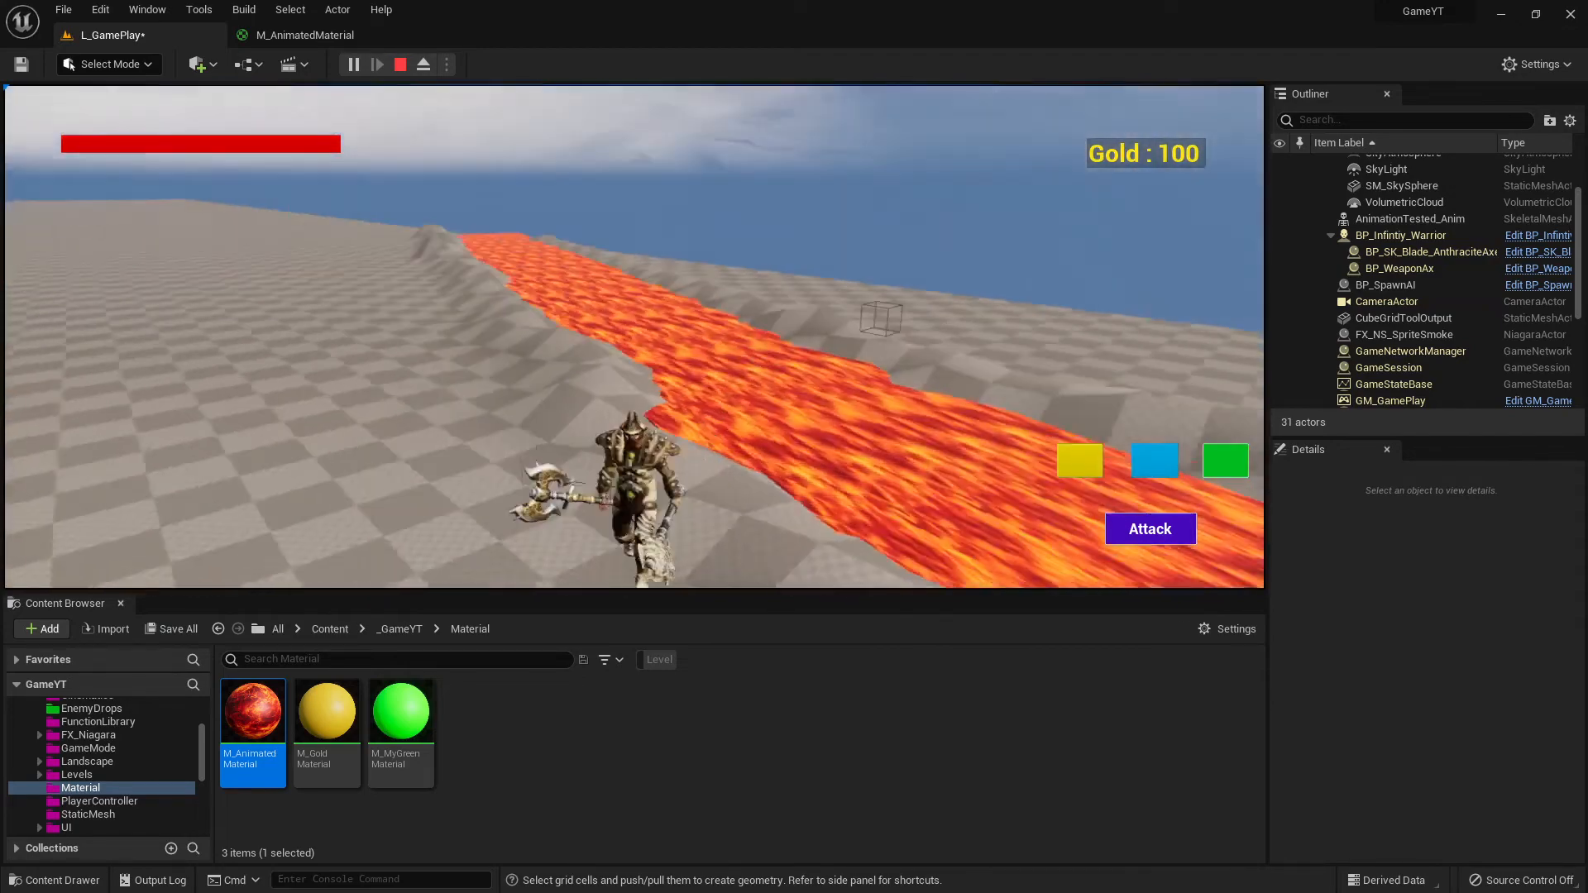
key("Escape")
Switch to the M_AnimatedMaterial graph and select the Panner node, with free space in front of its inputs.
left_click(300, 35)
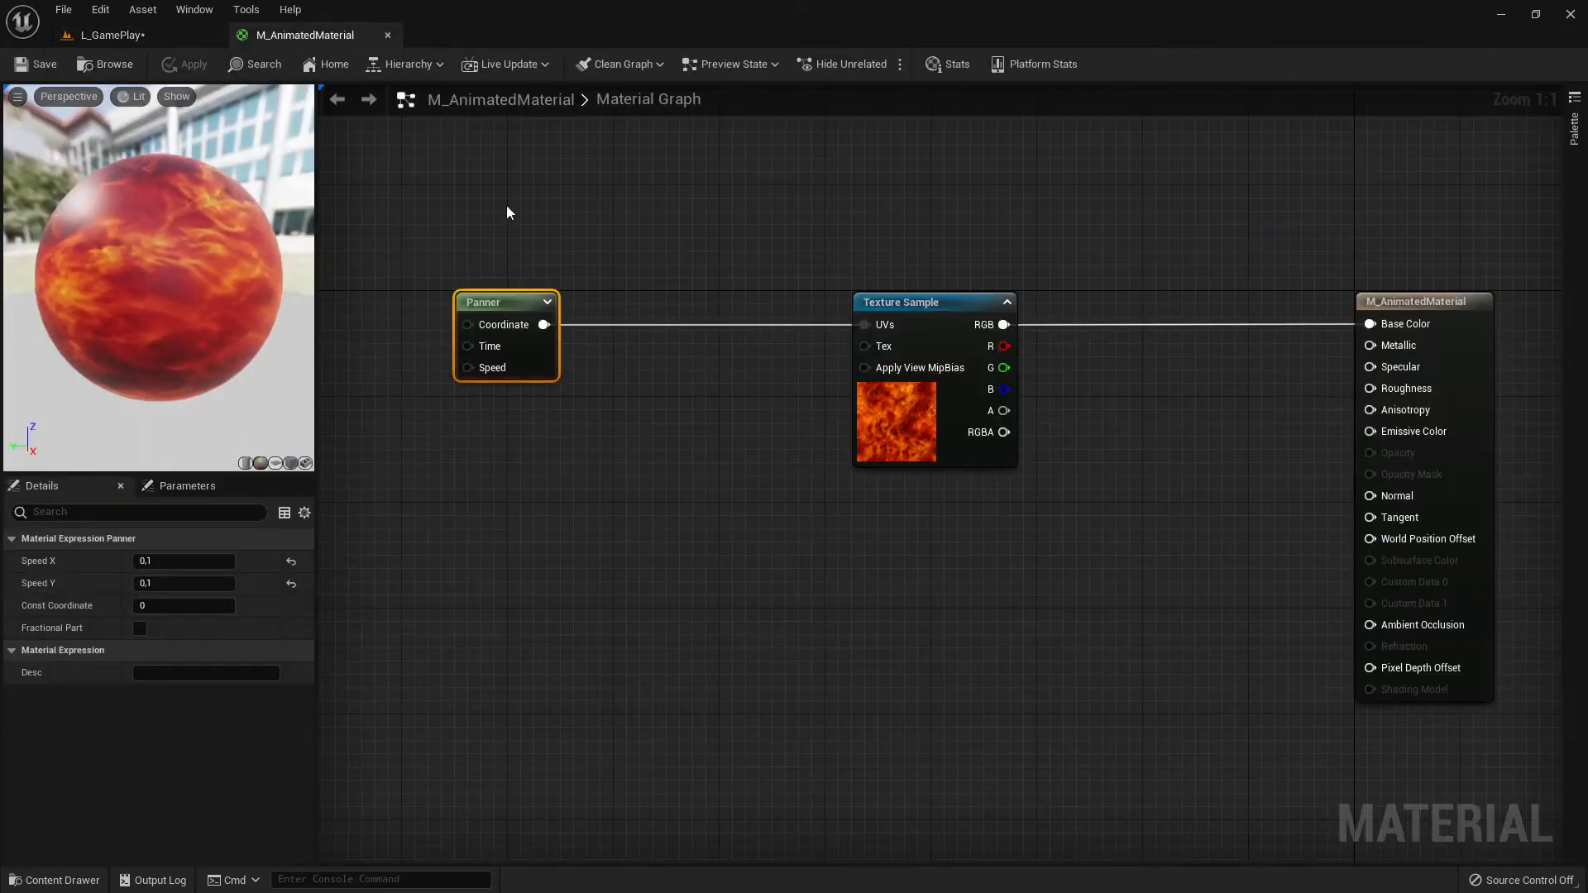
scroll(746, 430, "down", 2)
right_click_drag(703, 457, 970, 441)
scroll(894, 429, "up", 2)
right_click_drag(858, 401, 701, 530)
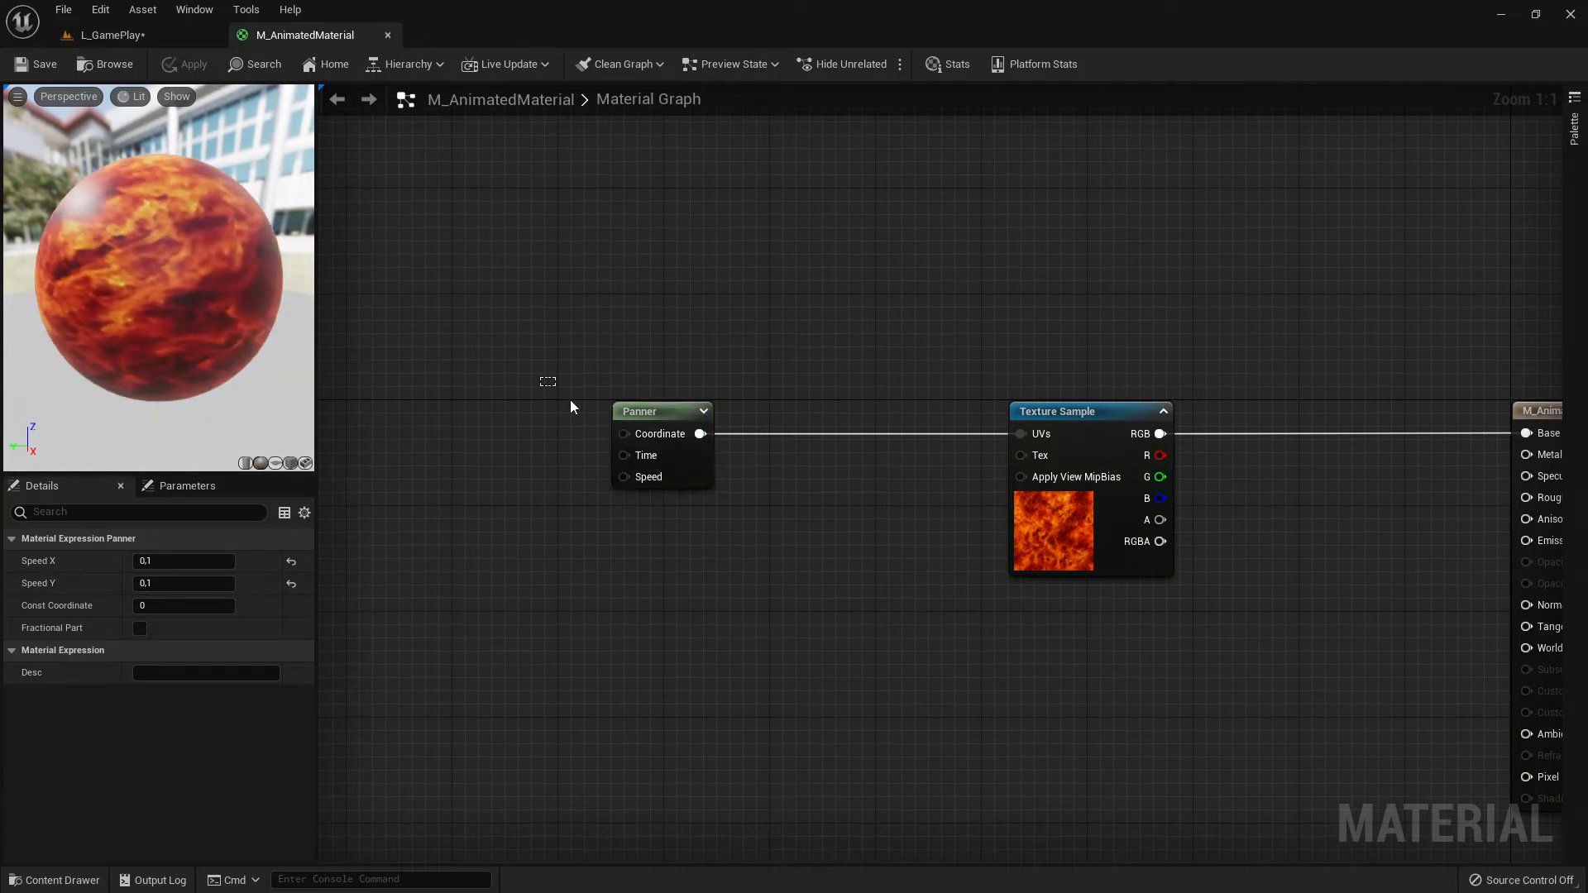
right_click_drag(712, 552, 867, 587)
right_click_drag(740, 553, 805, 577)
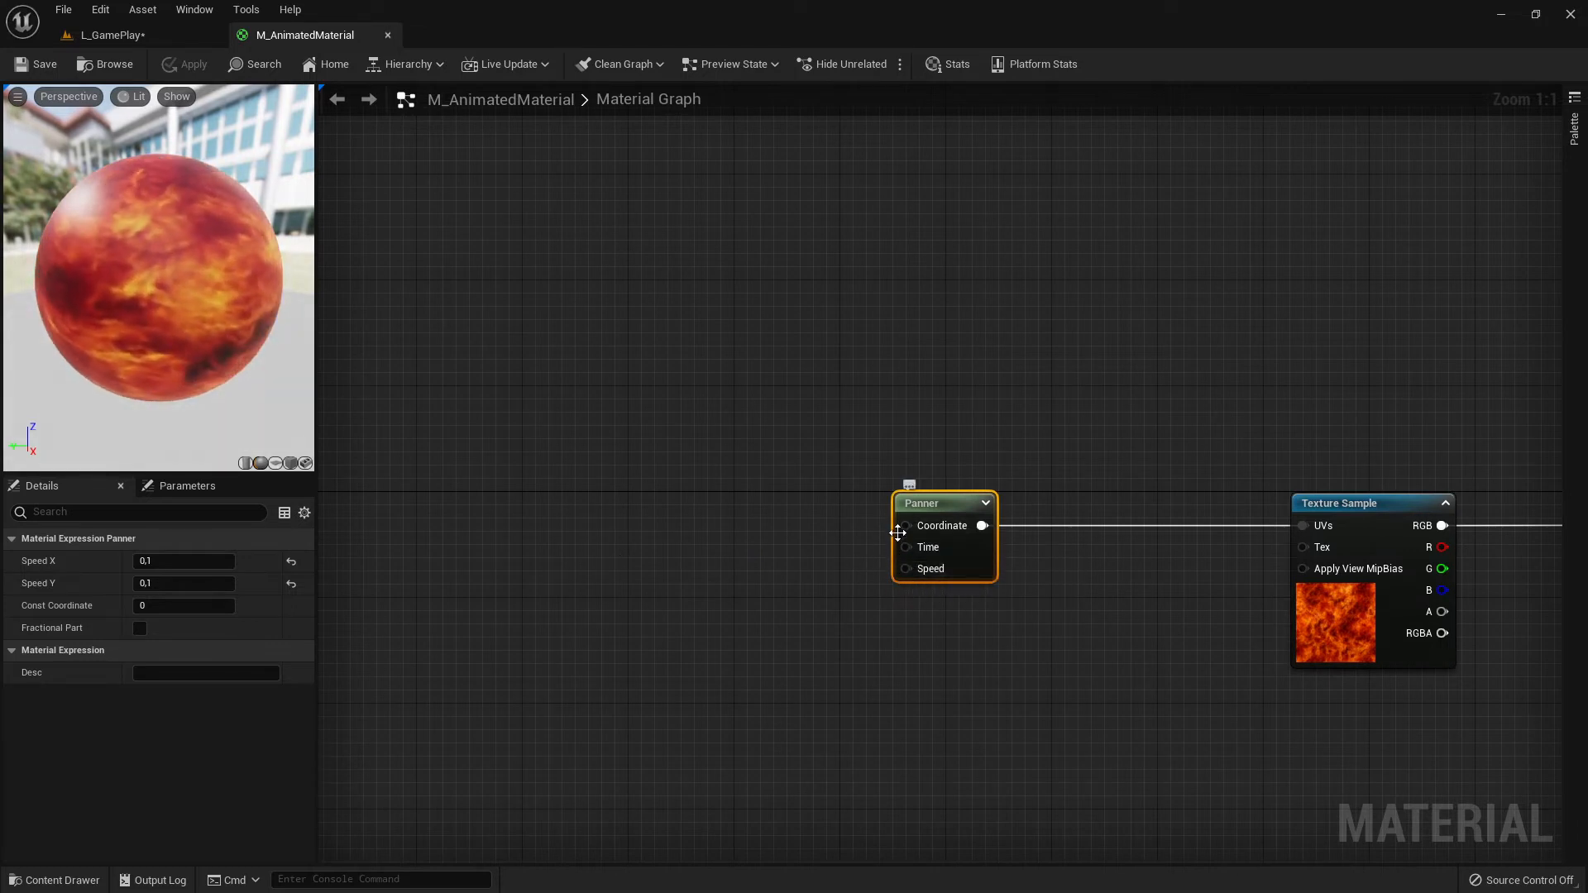
left_click_drag(906, 529, 732, 512)
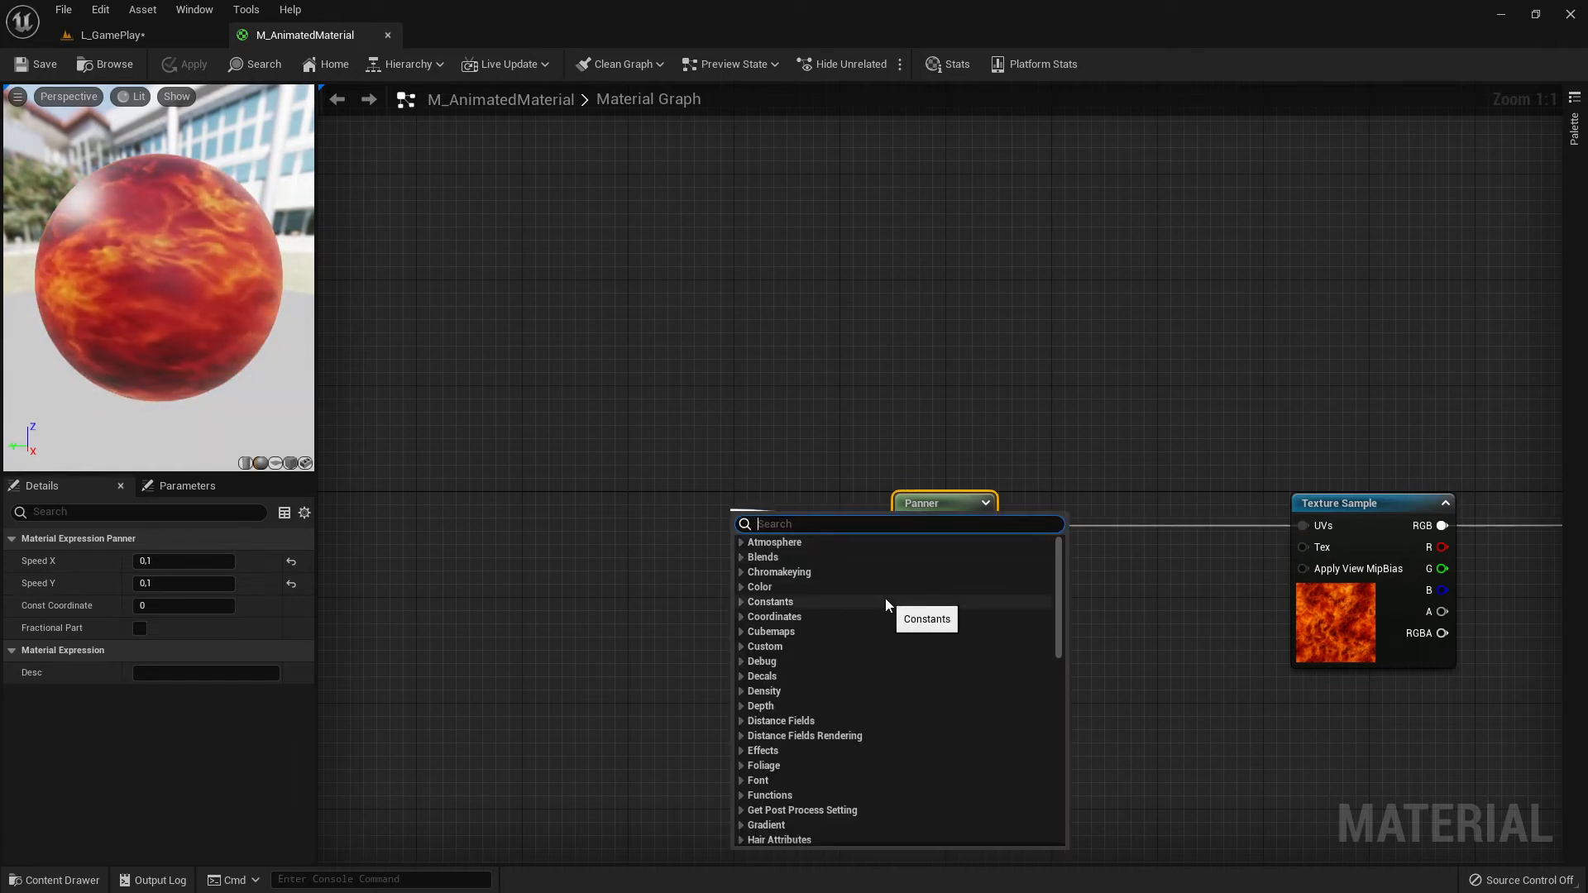
type("coo")
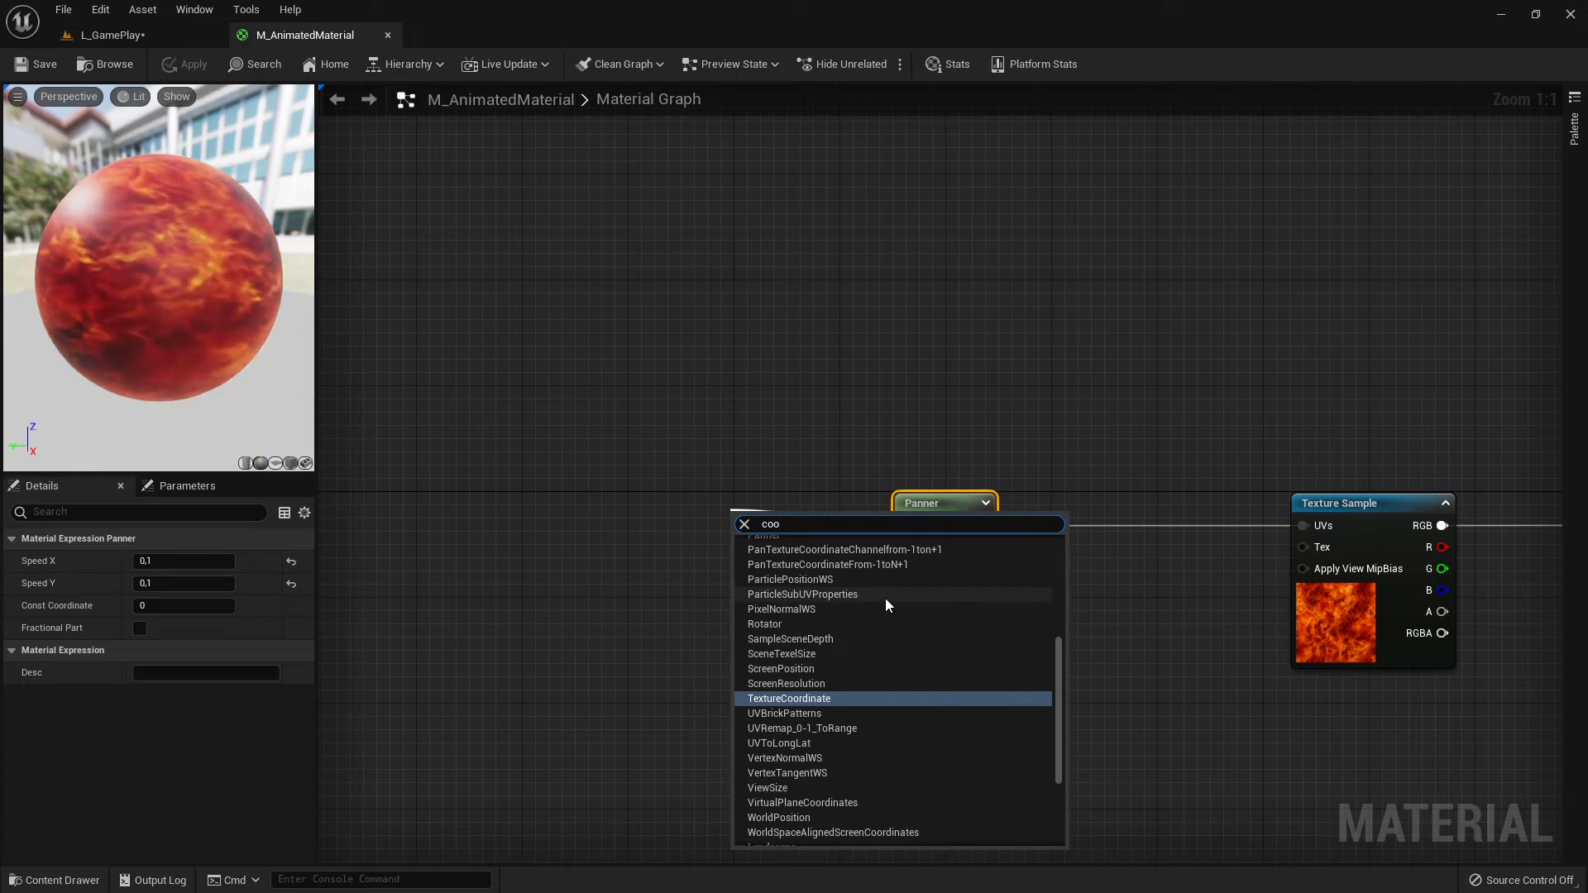
left_click(781, 691)
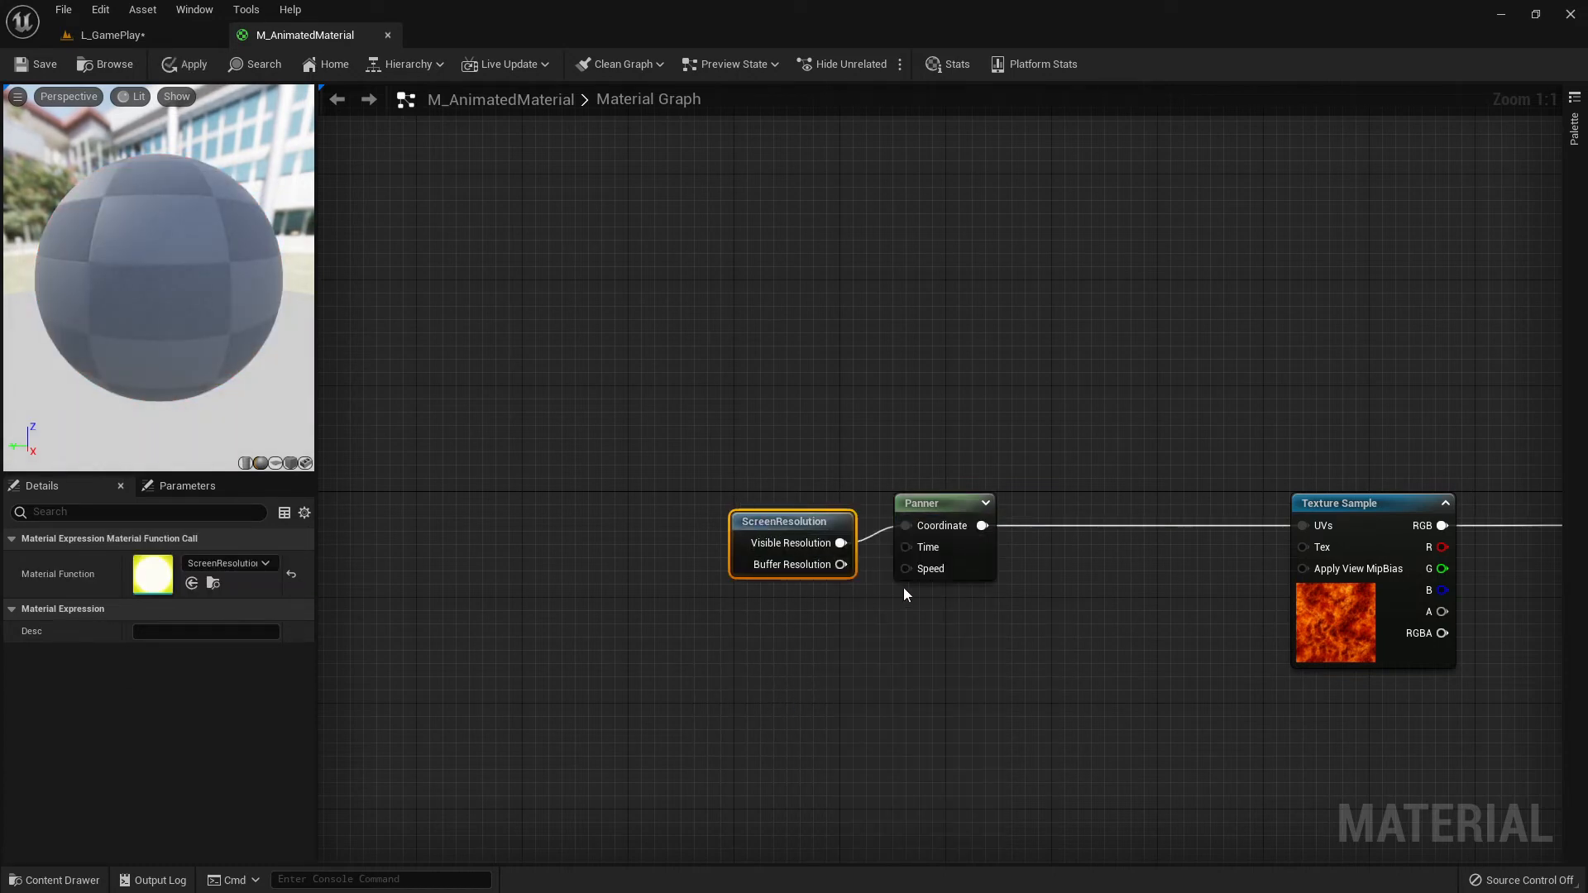
key("Delete")
Add a TextureCoordinate node feeding the Panner's Coordinate input.
left_click_drag(907, 525, 678, 513)
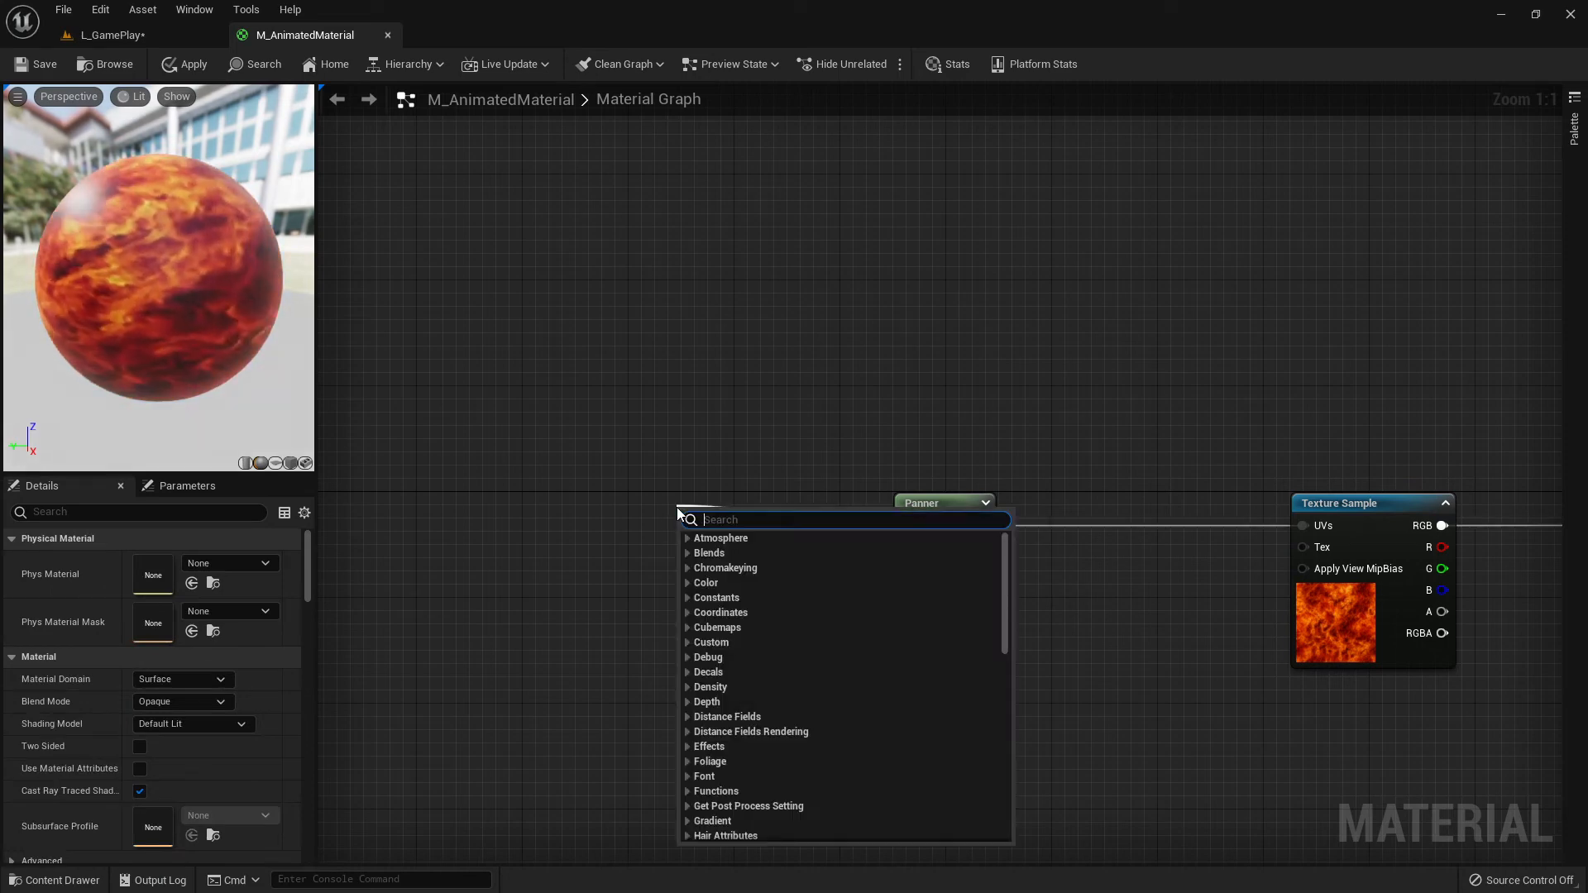
type("textur")
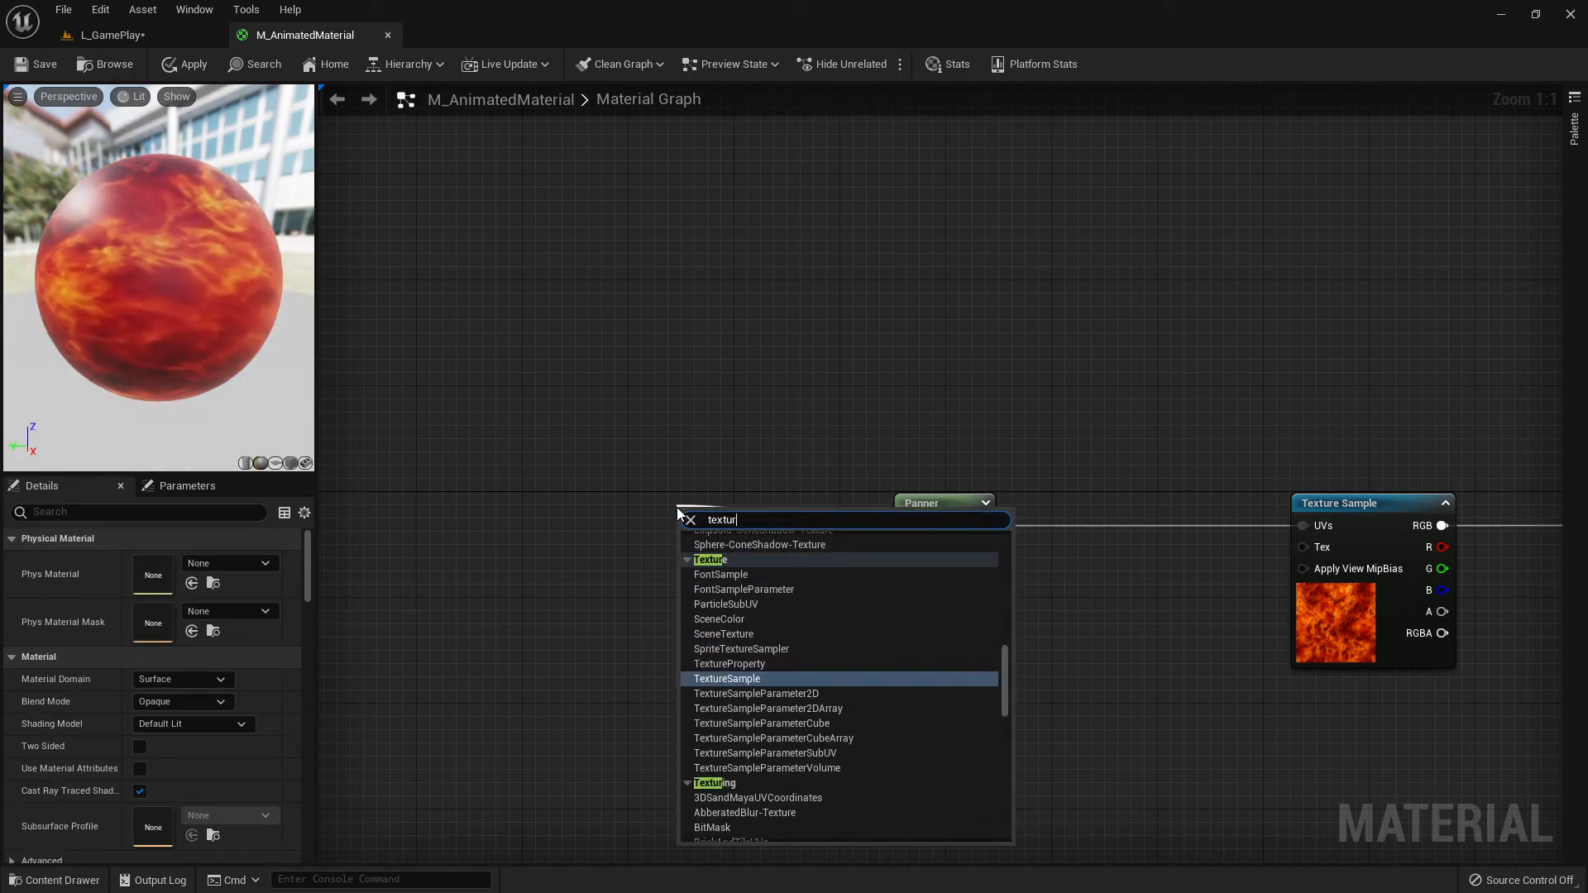
key("BackSpace")
key("BackSpace")
key("BackSpace")
key("BackSpace")
key("BackSpace")
key("BackSpace")
type("Coo")
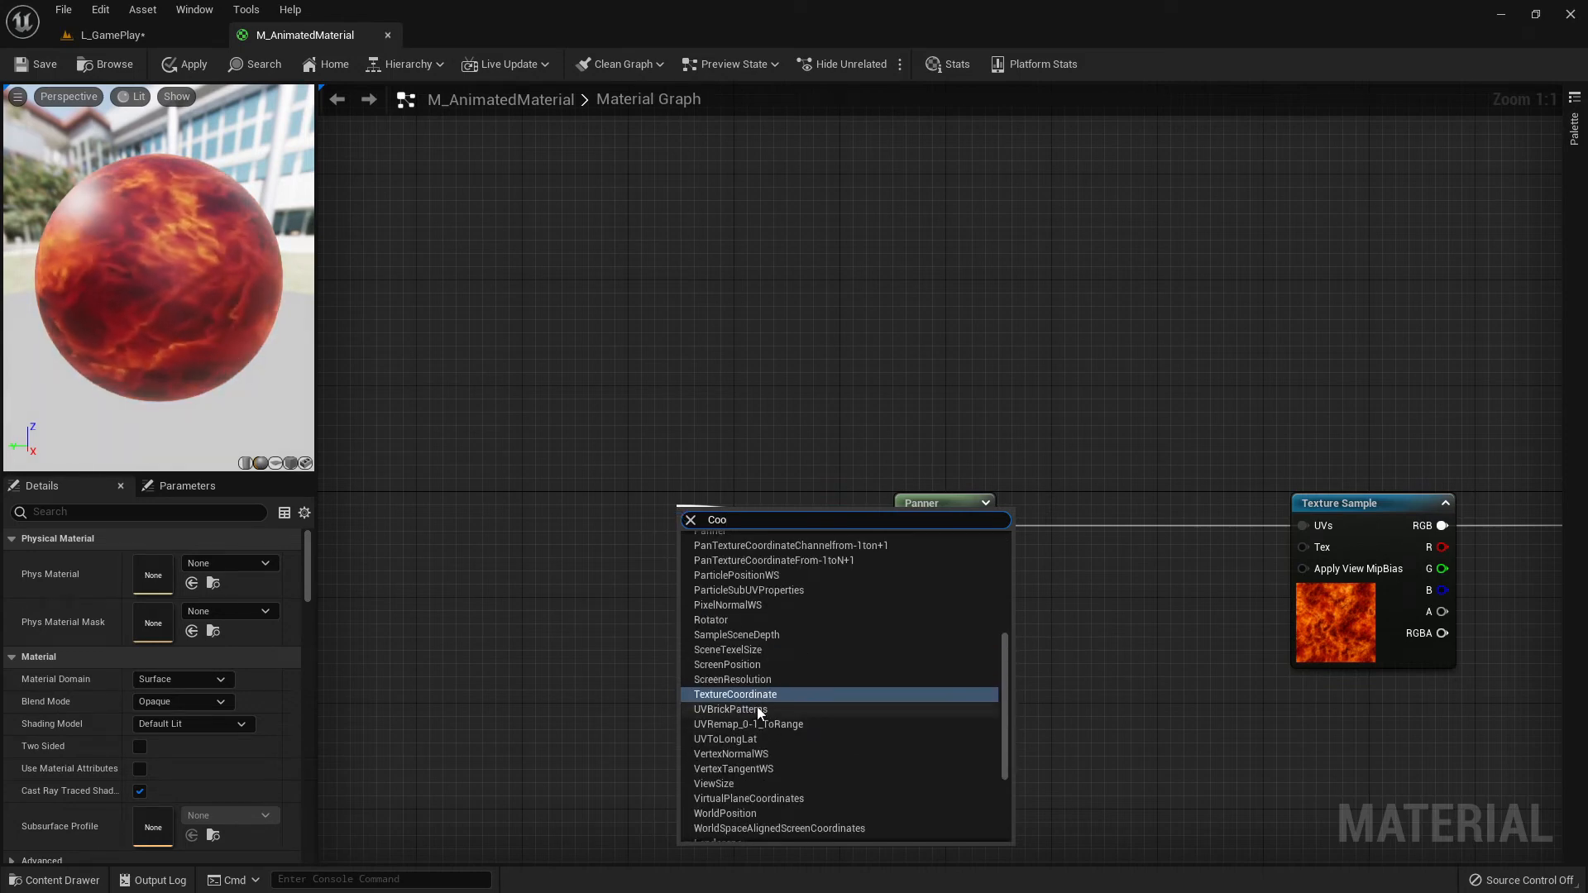
left_click(759, 697)
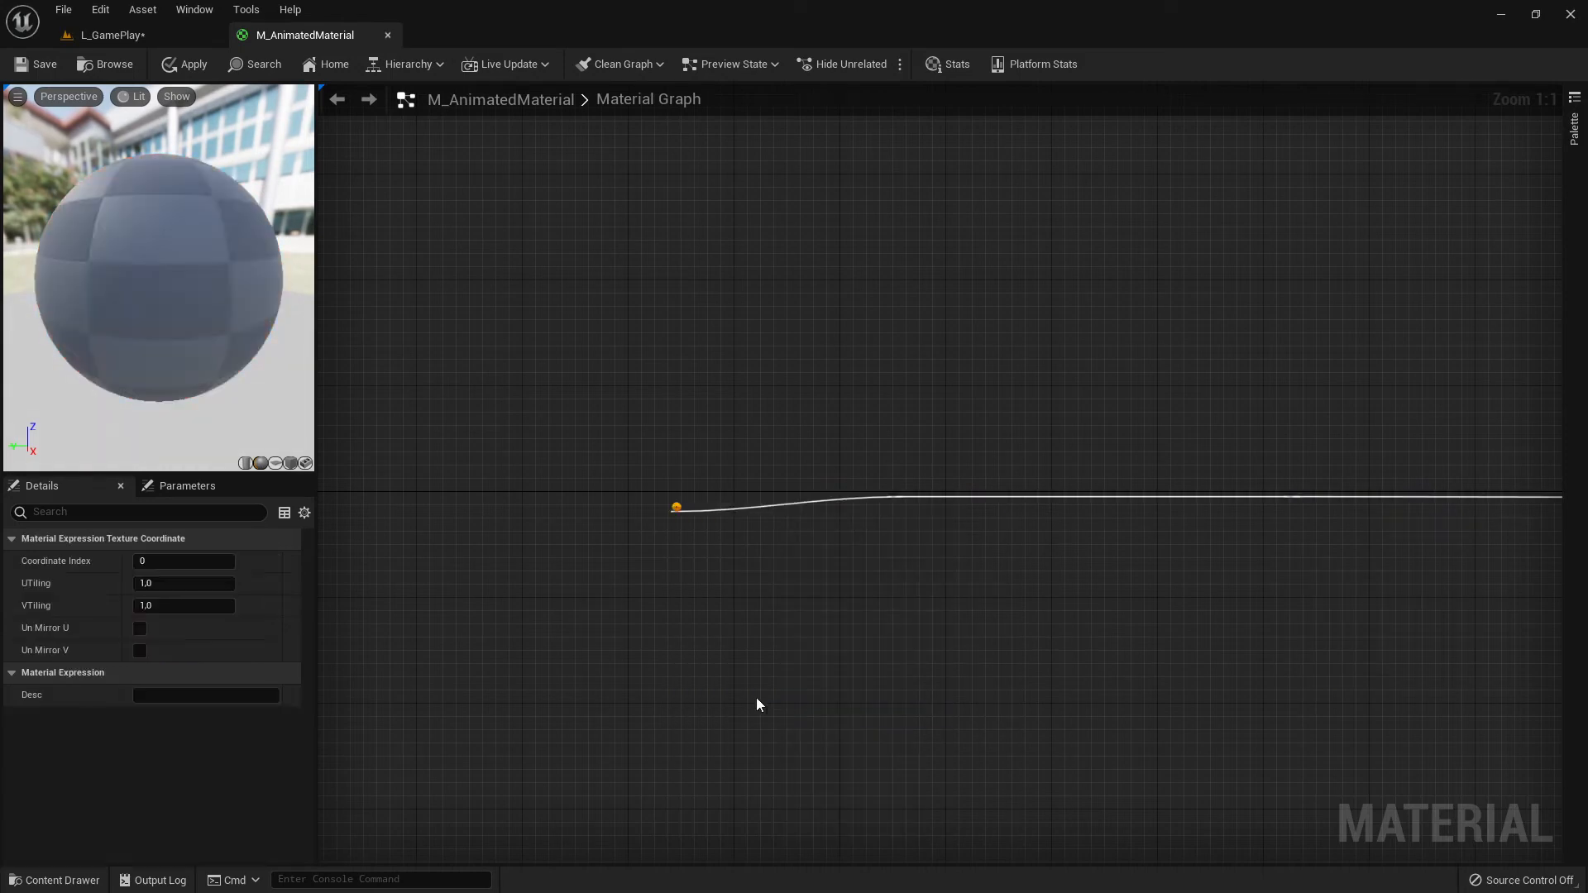
Disconnect the TexCoord node from the Panner and place it farther away, leaving room for a node between them.
left_click_drag(720, 532, 632, 517)
left_click(681, 526, "alt")
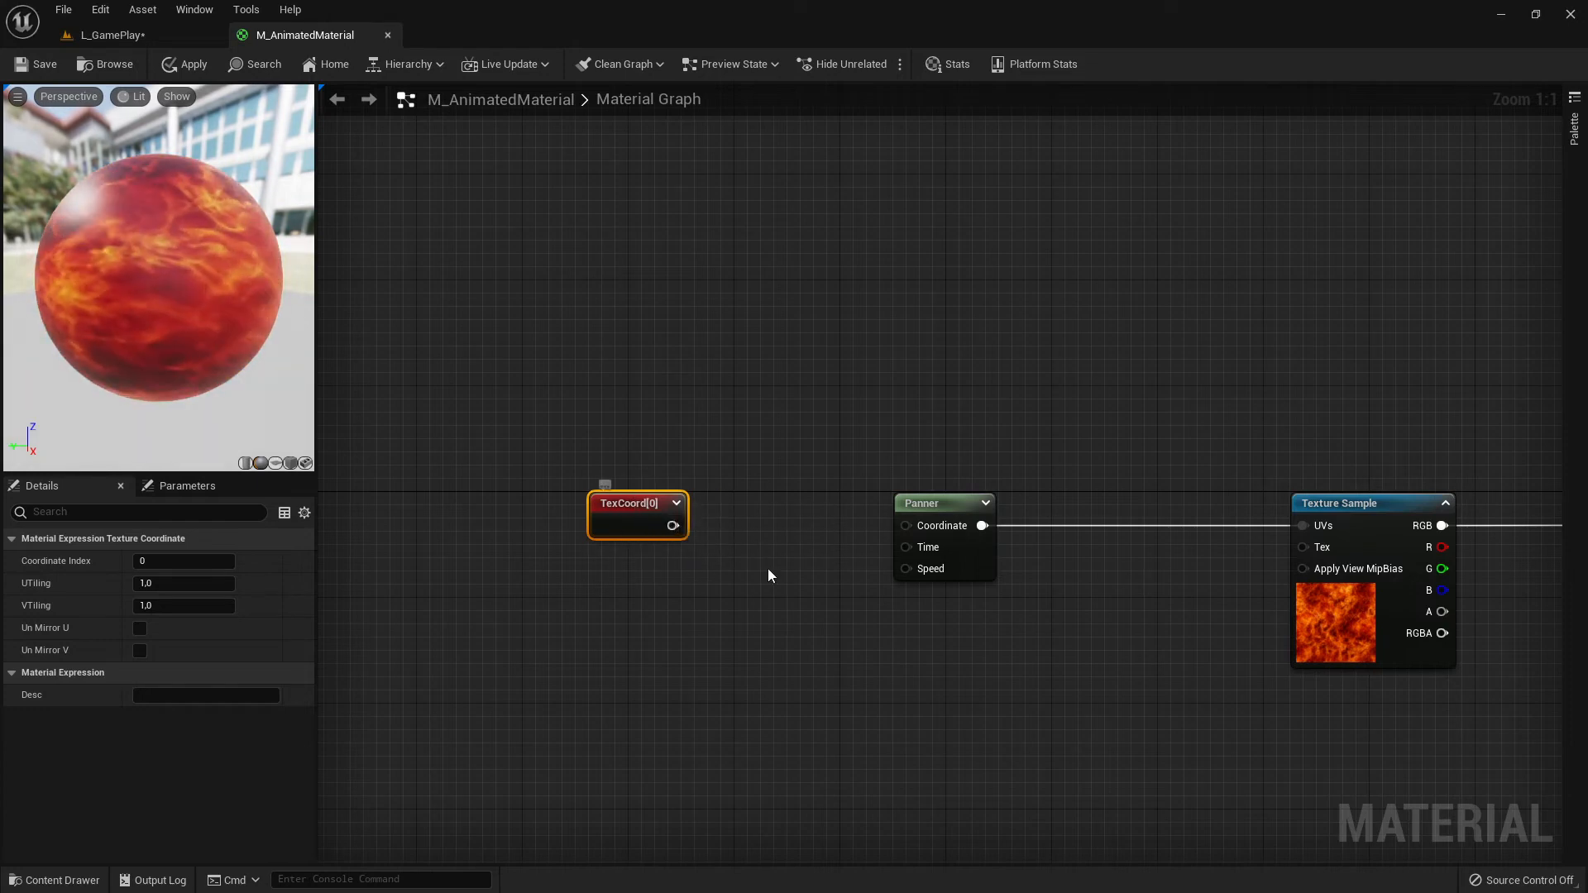
left_click(634, 449)
left_click(640, 508)
left_click_drag(598, 502, 554, 496)
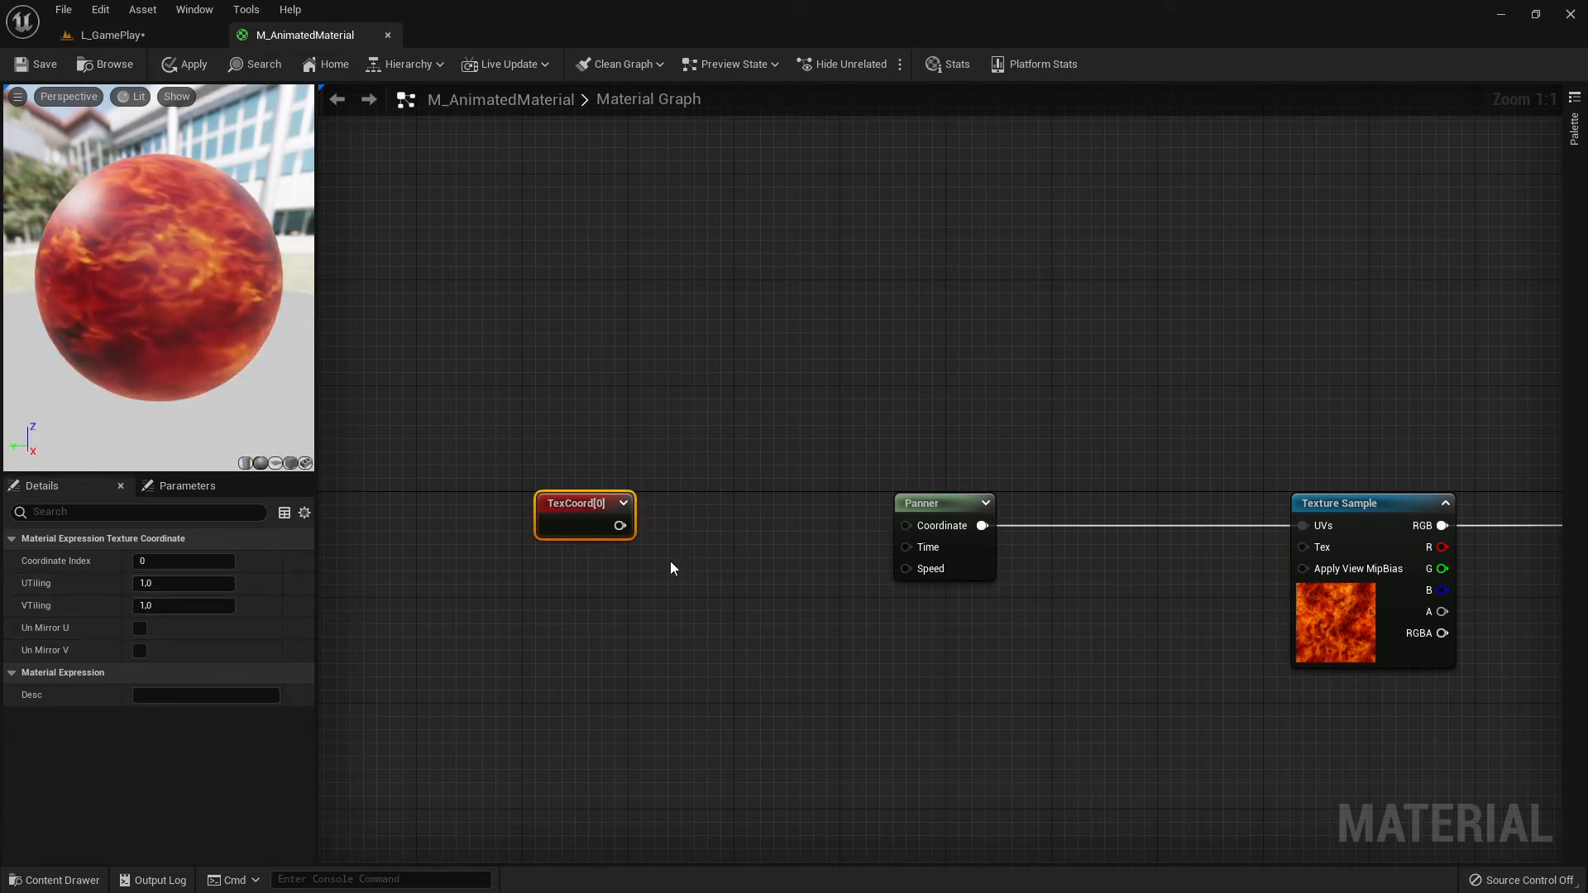
Add a Multiply node with TexCoord wired to its A input, and place TexCoord just in front of it.
left_click_drag(619, 526, 698, 532)
type("mu")
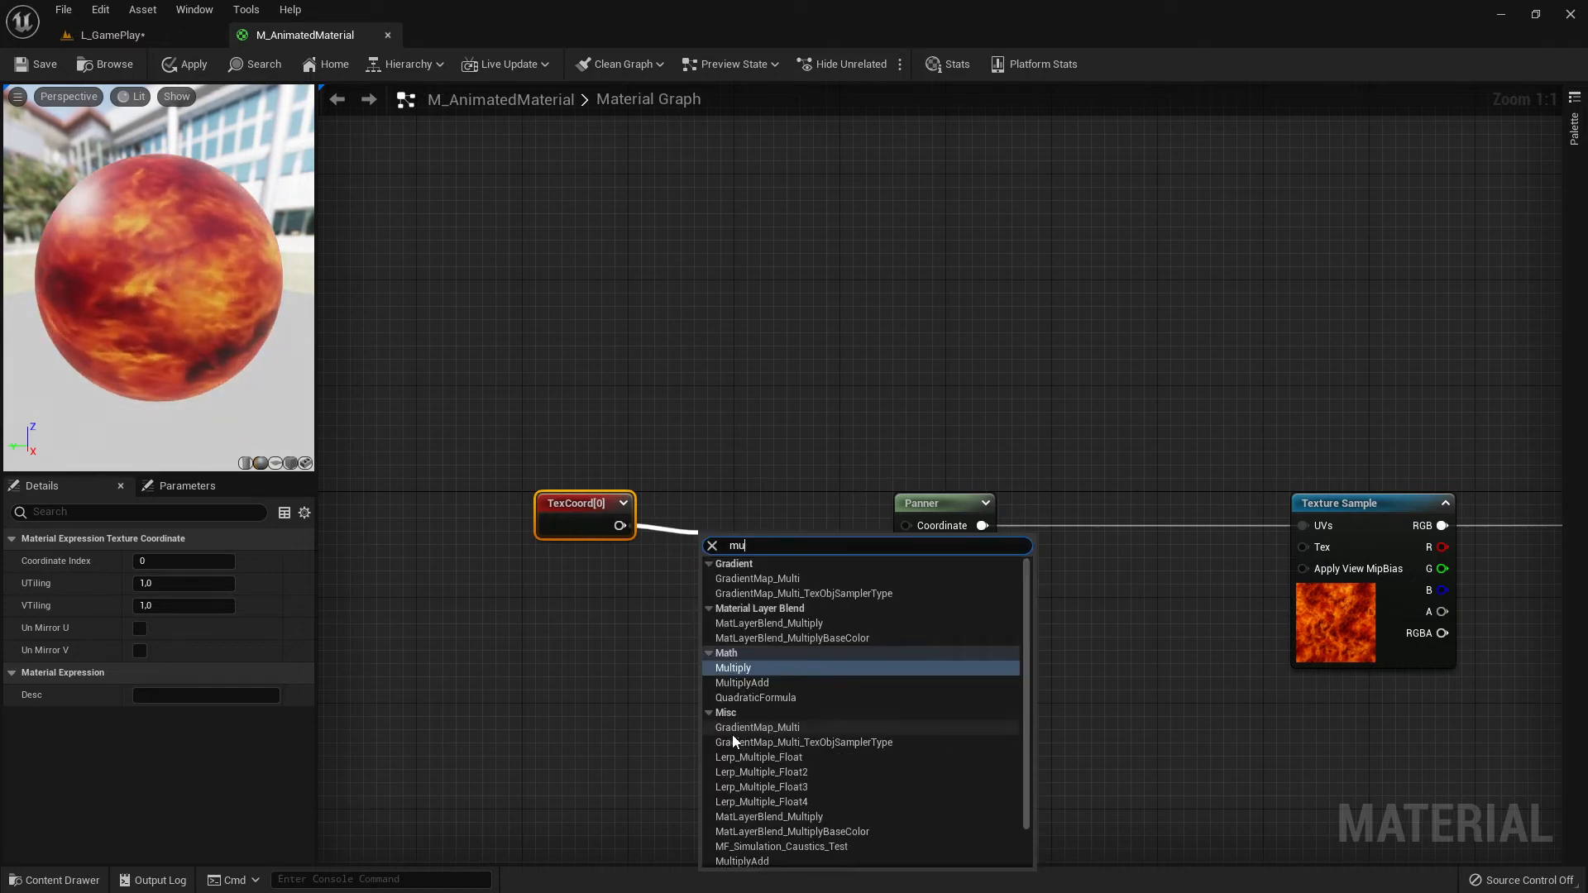
key("BackSpace")
key("BackSpace")
type("add")
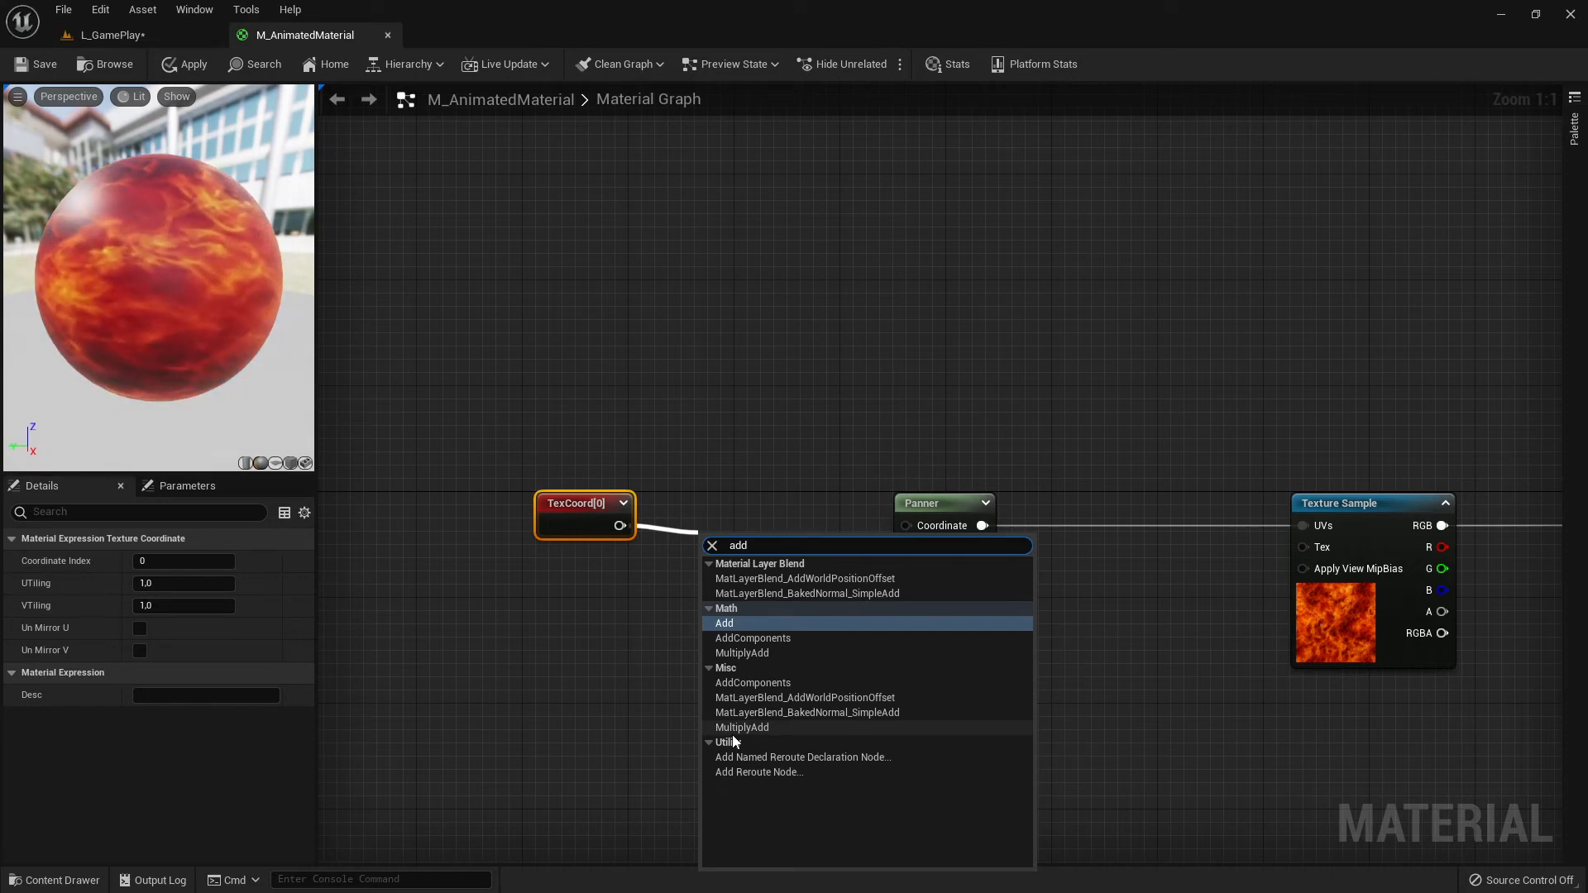
key("BackSpace")
key("BackSpace")
key("BackSpace")
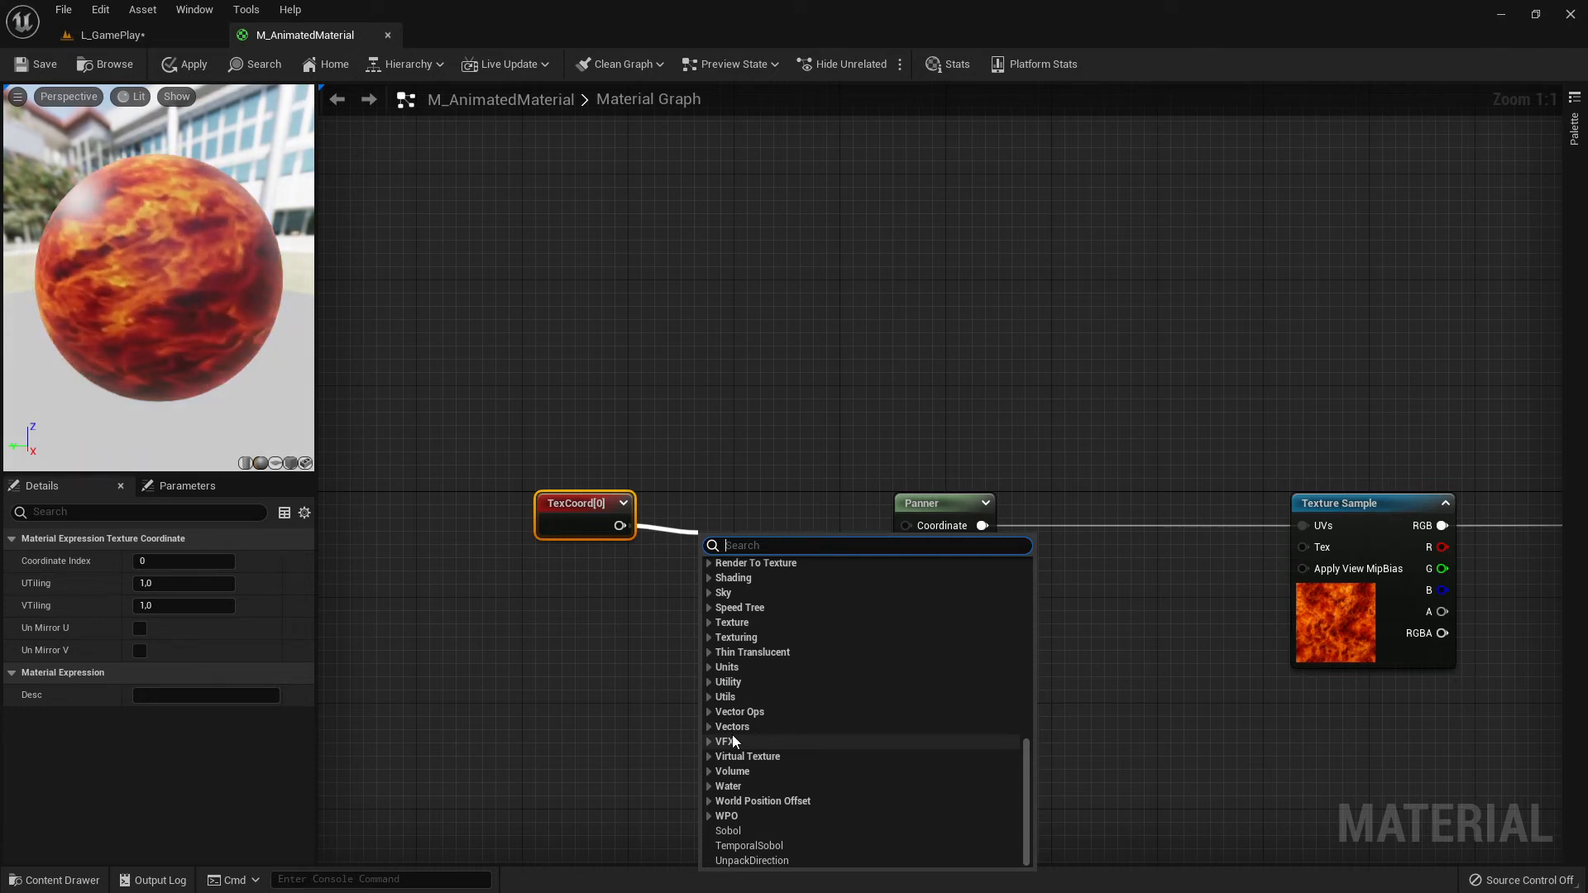
type("mu")
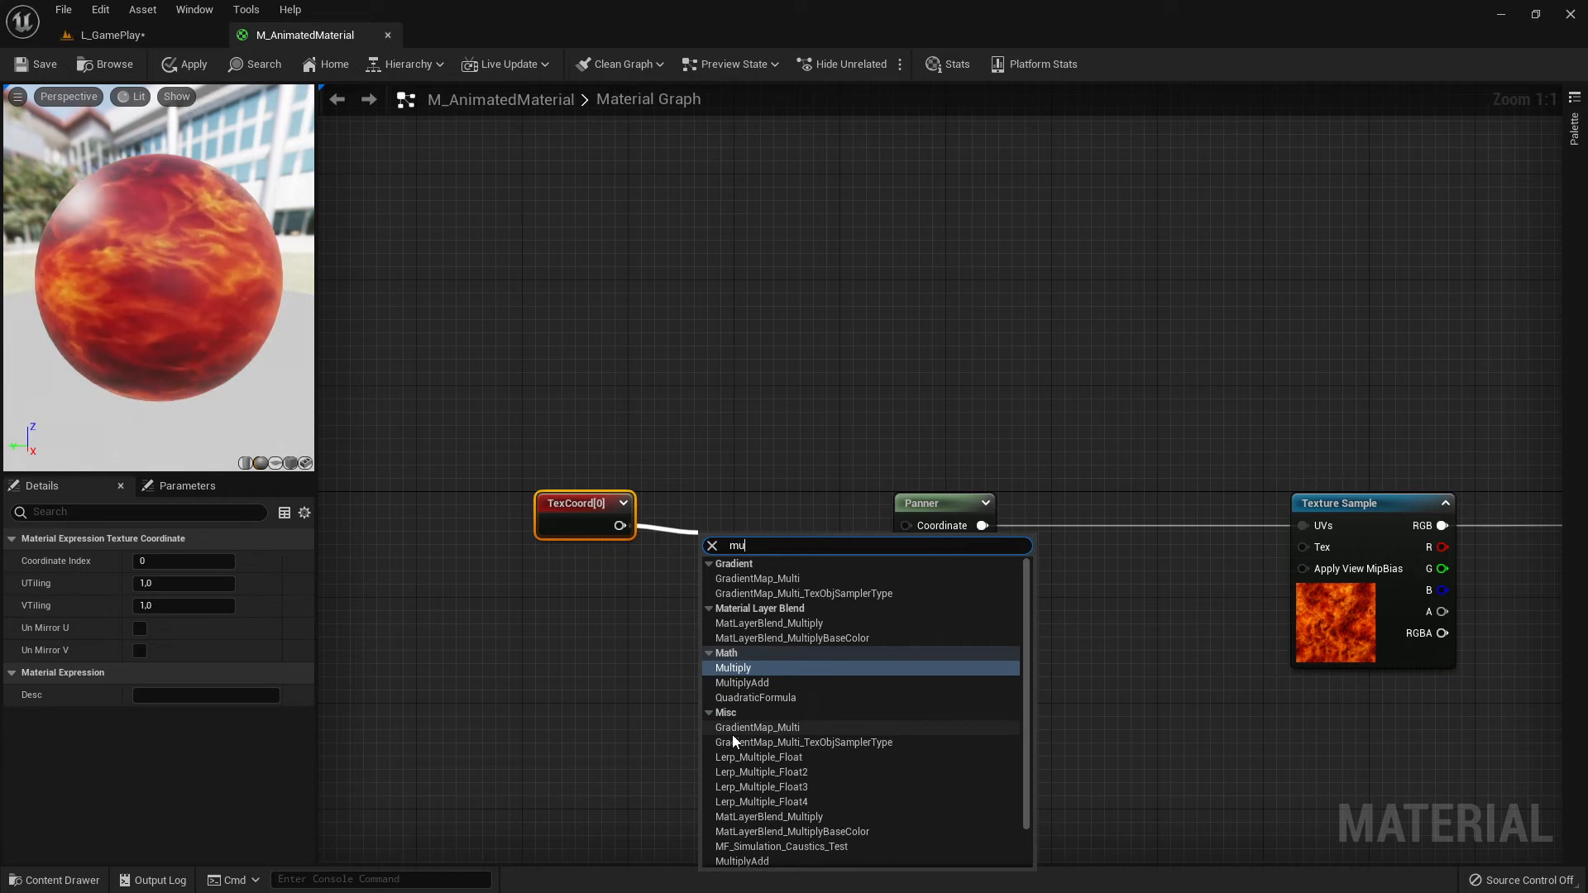
key("Return")
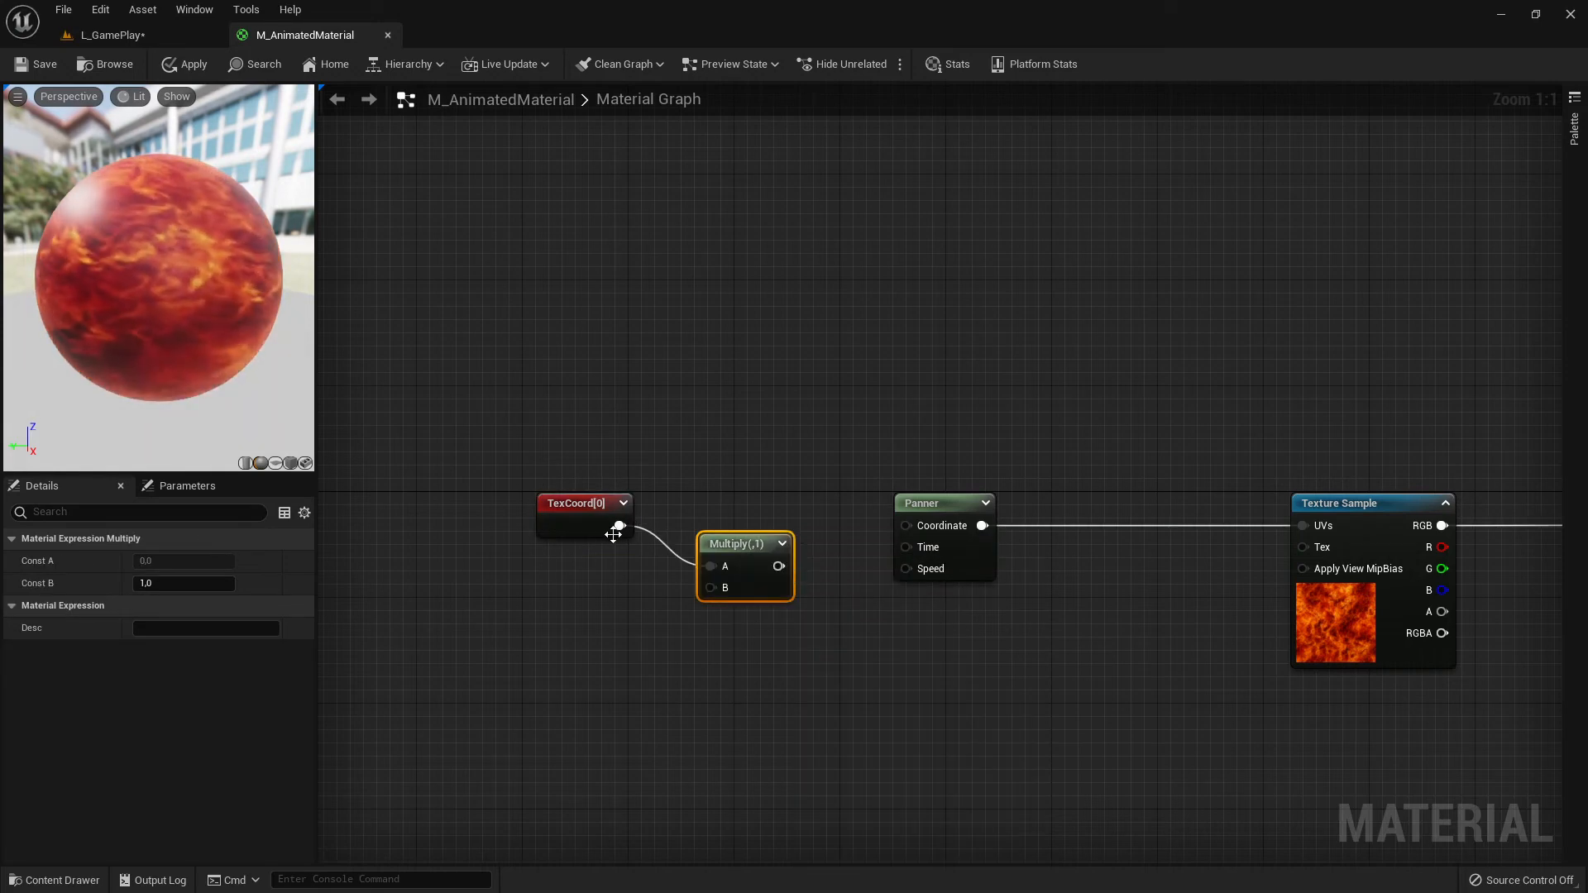
left_click_drag(613, 534, 598, 560)
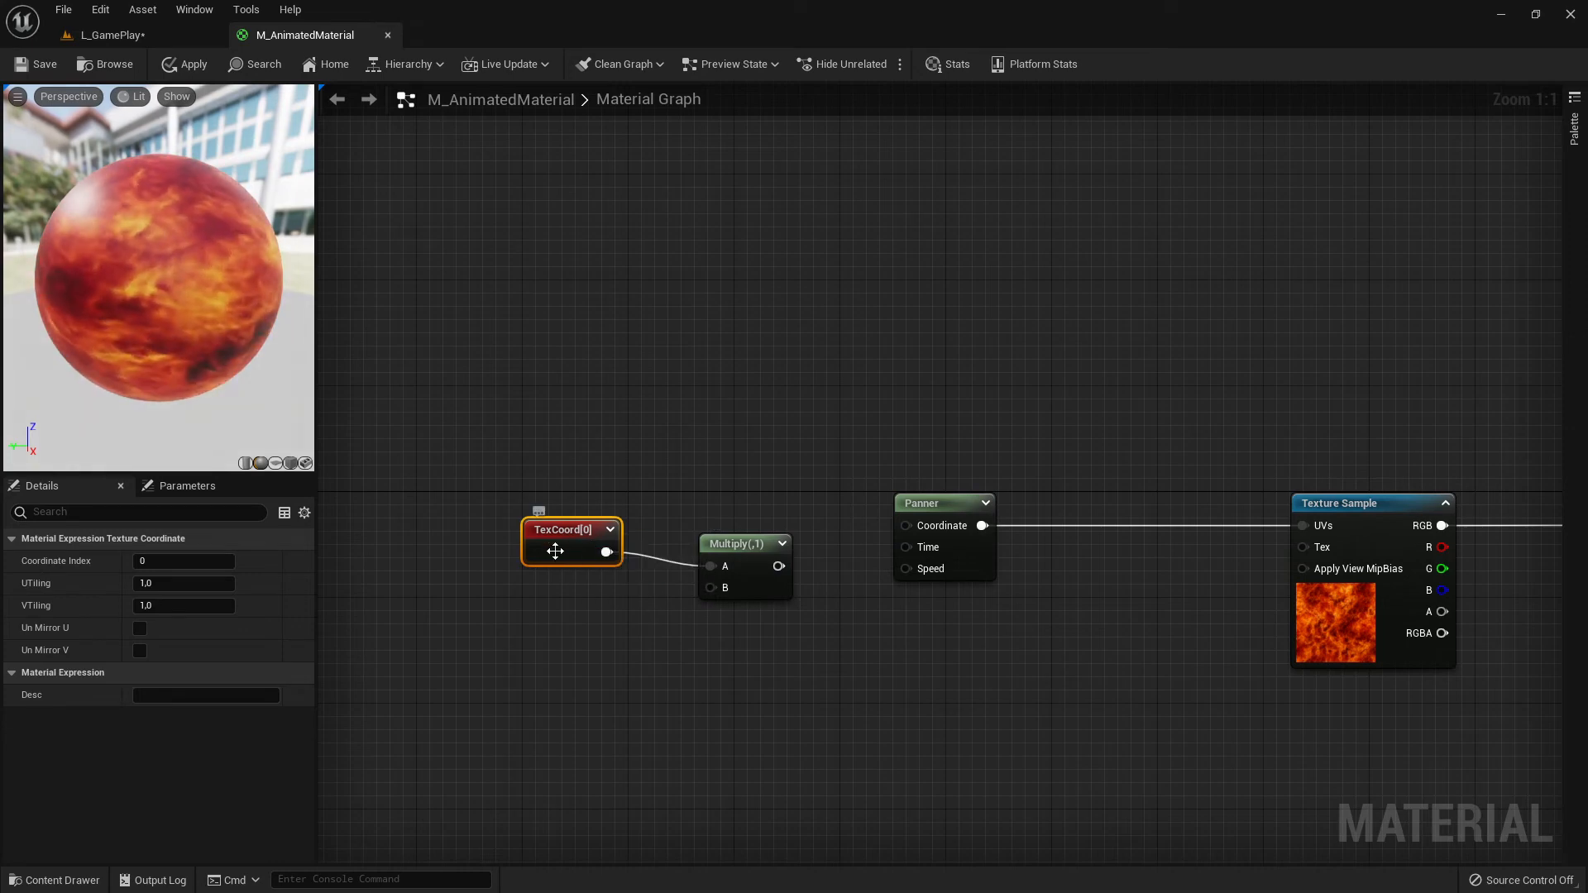
left_click_drag(710, 587, 567, 664)
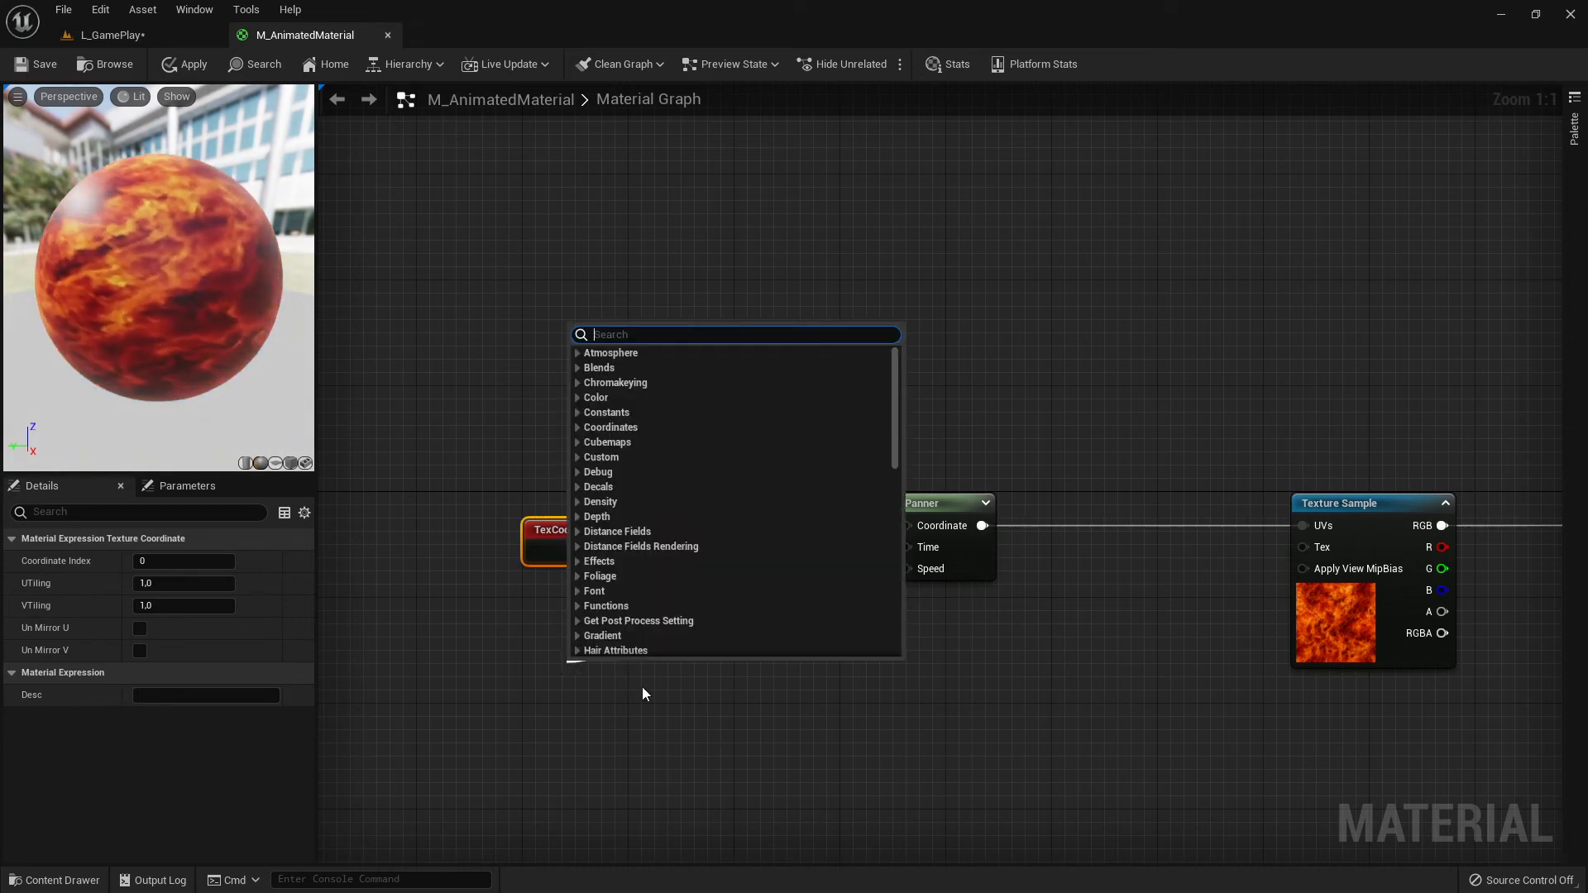
left_click(642, 686)
left_click(608, 659)
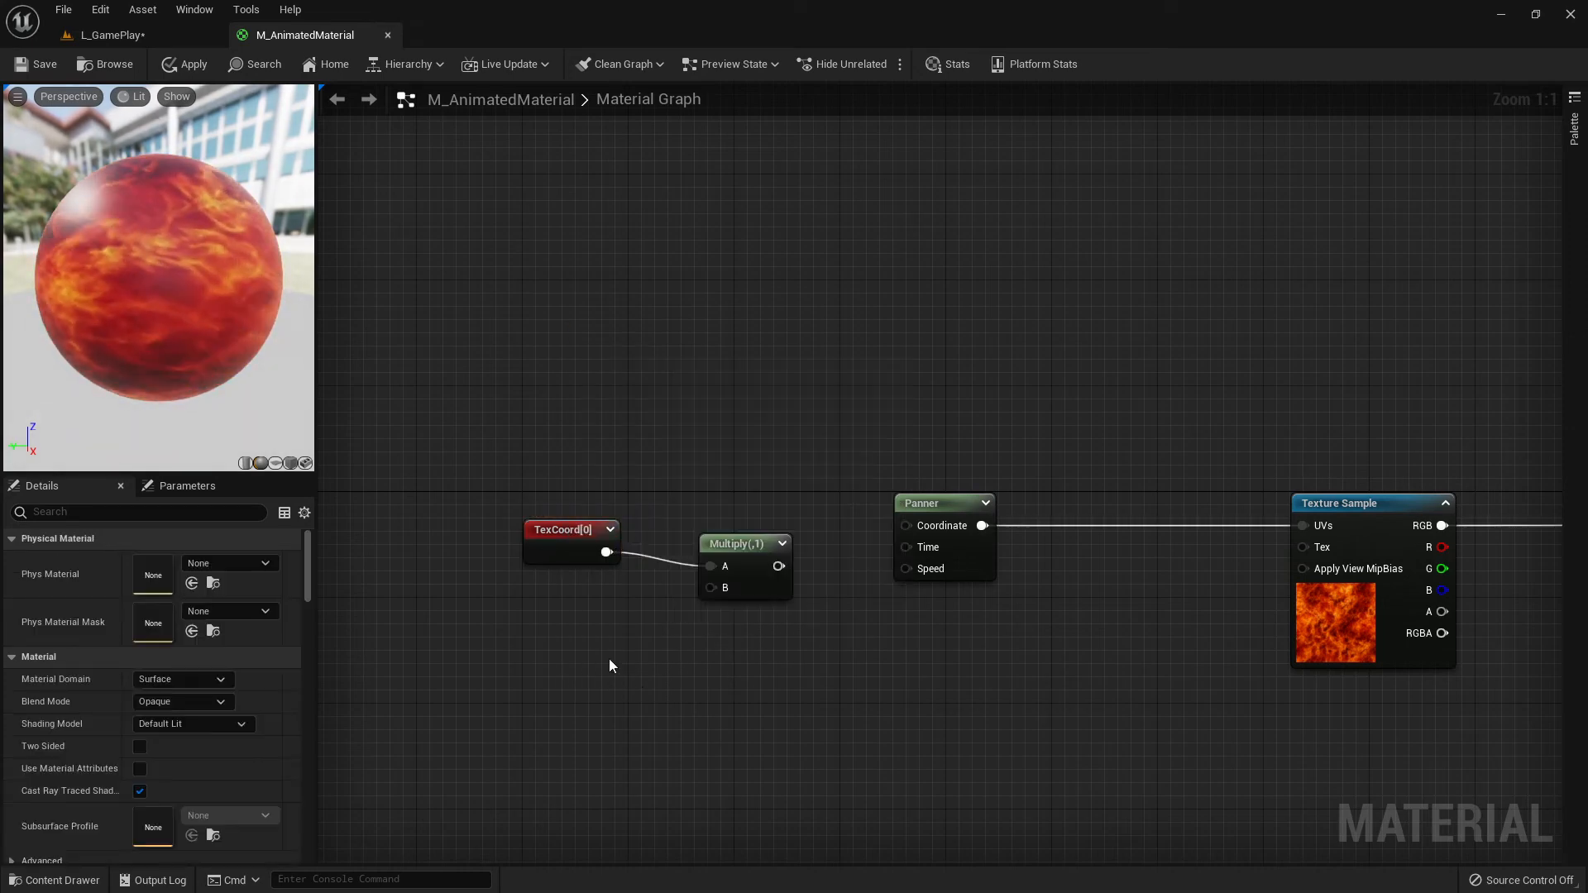
Add a Constant node below the TexCoord node.
key("1")
left_click(593, 645)
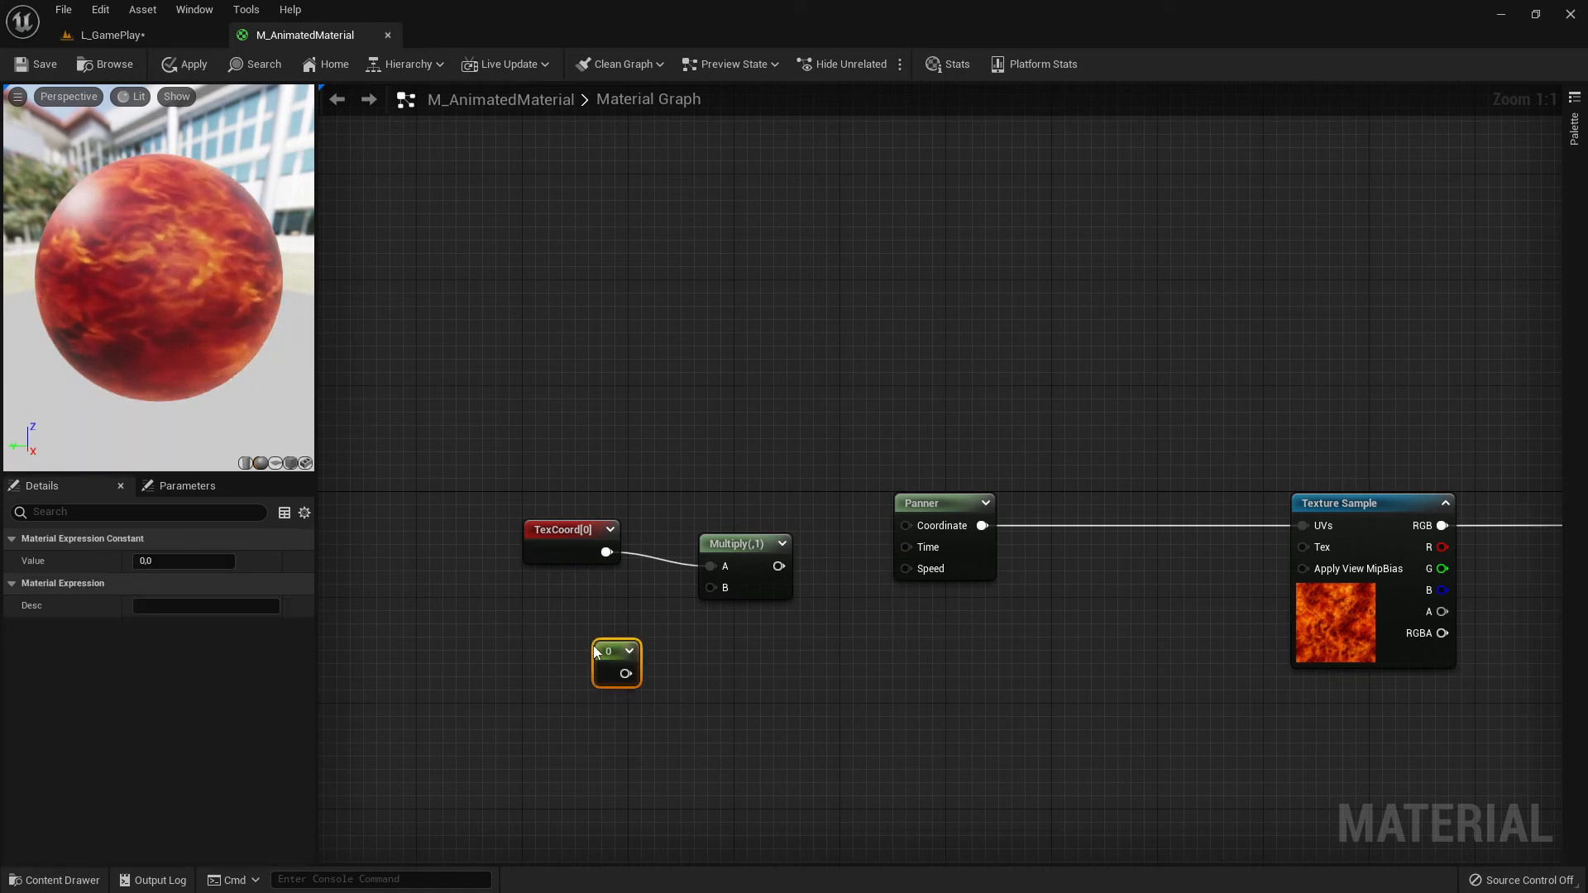
left_click_drag(593, 645, 564, 638)
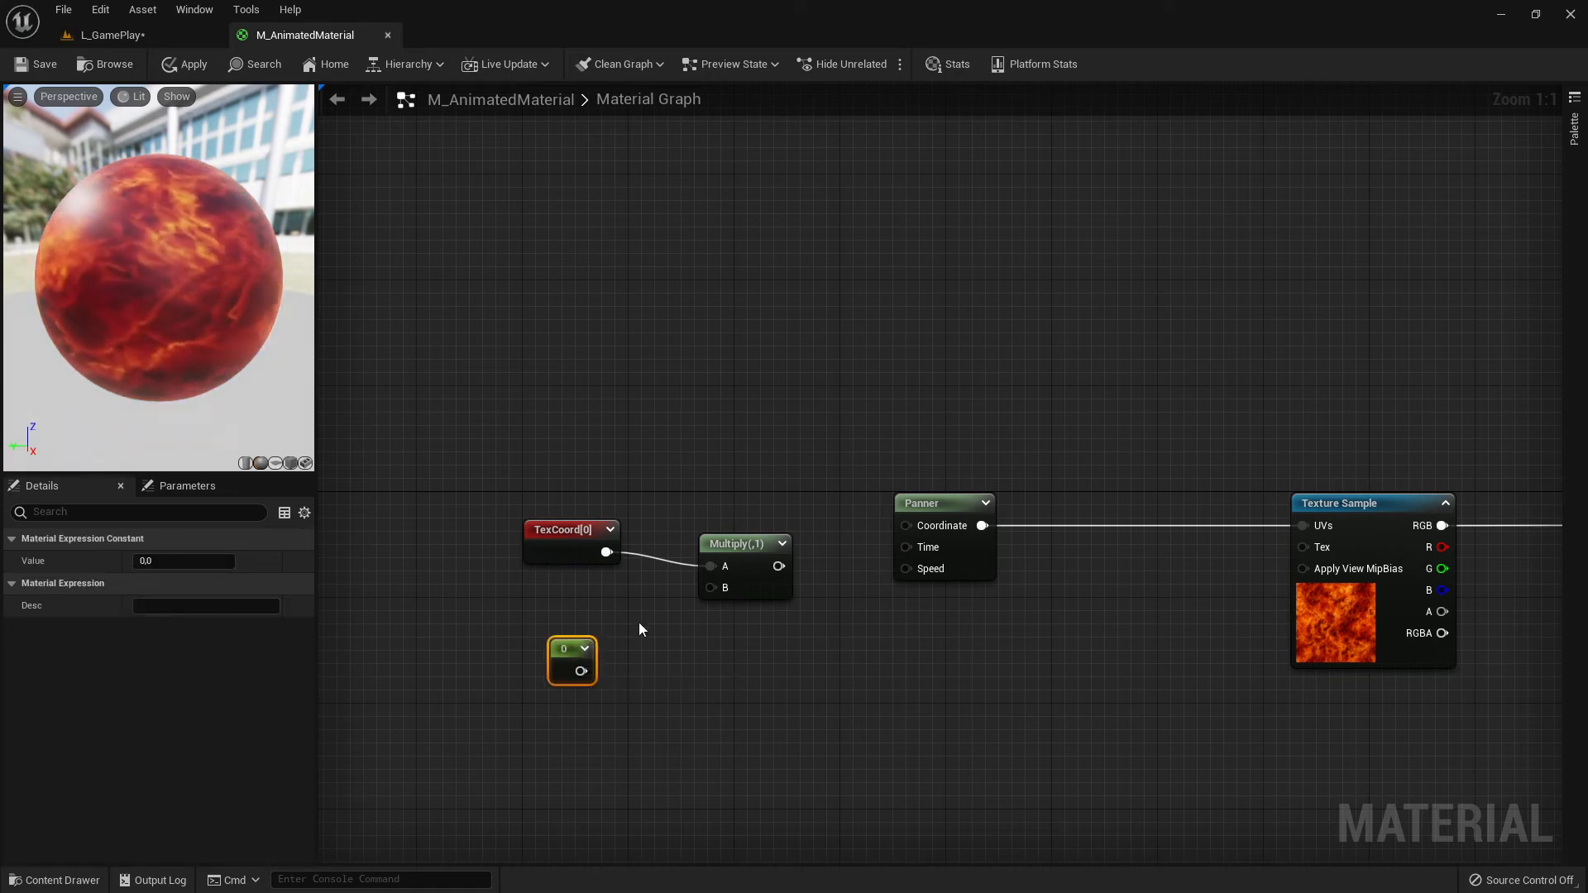
Search the graph's list of available nodes for "consta" and close the list without adding anything.
right_click(727, 719)
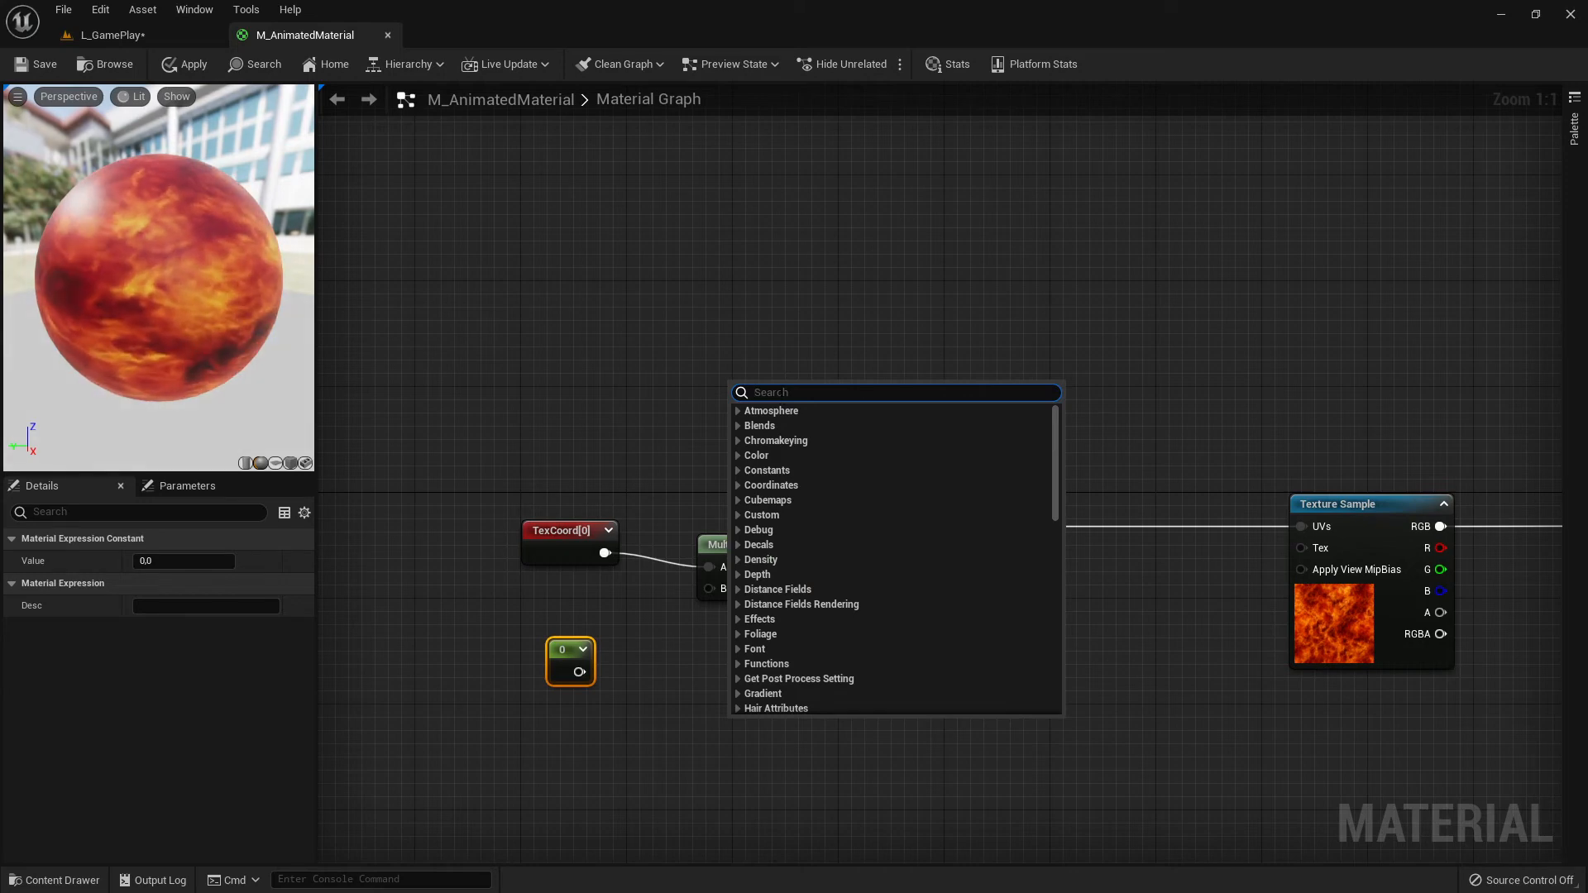
type("consta")
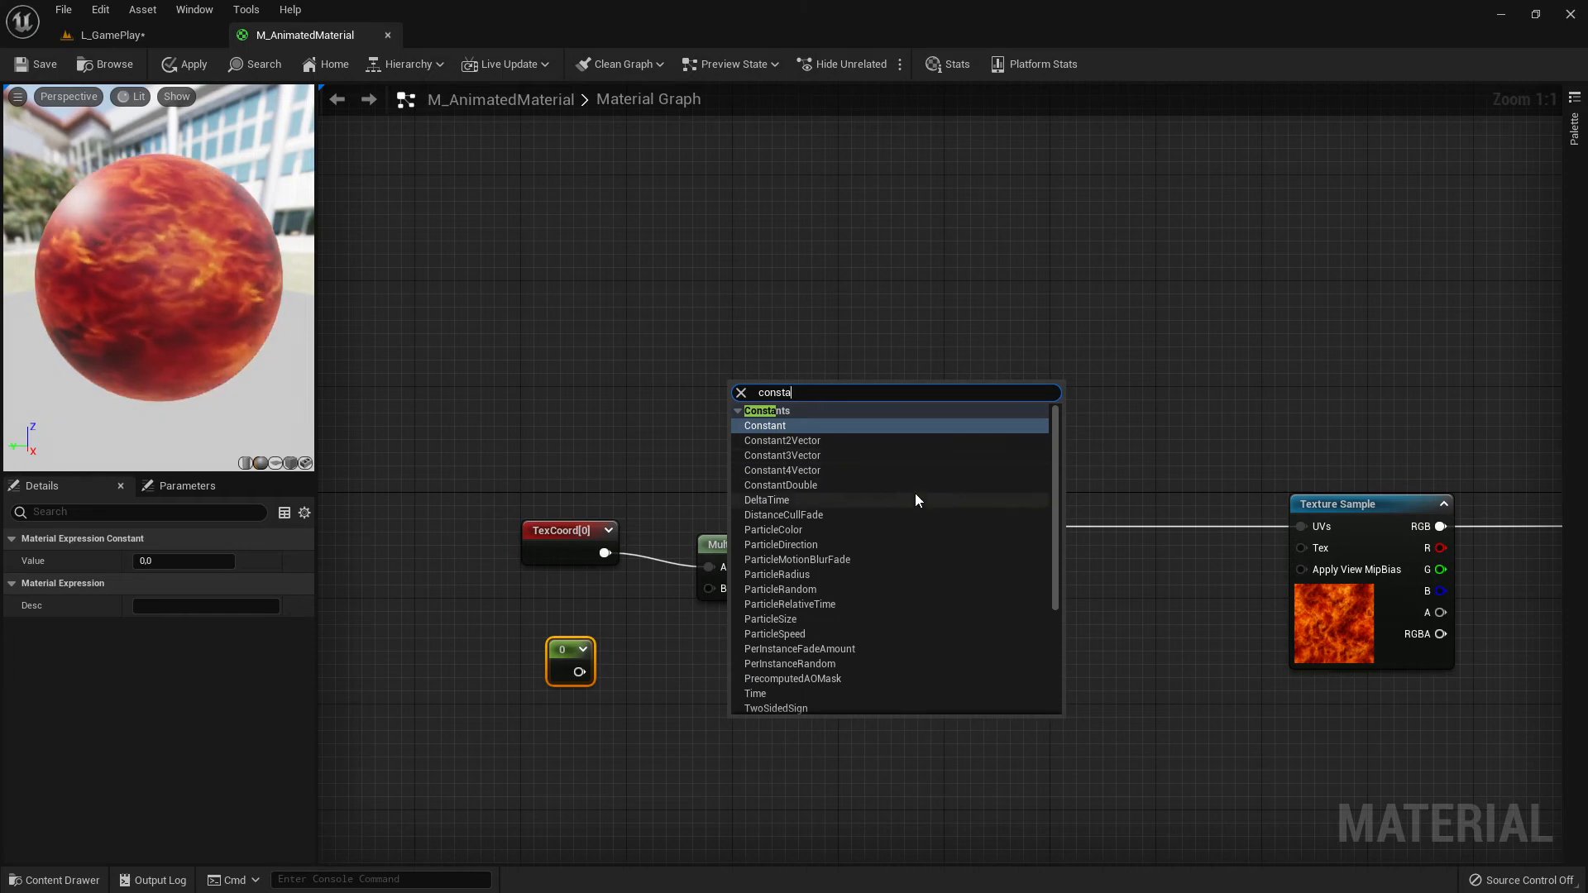
left_click(661, 797)
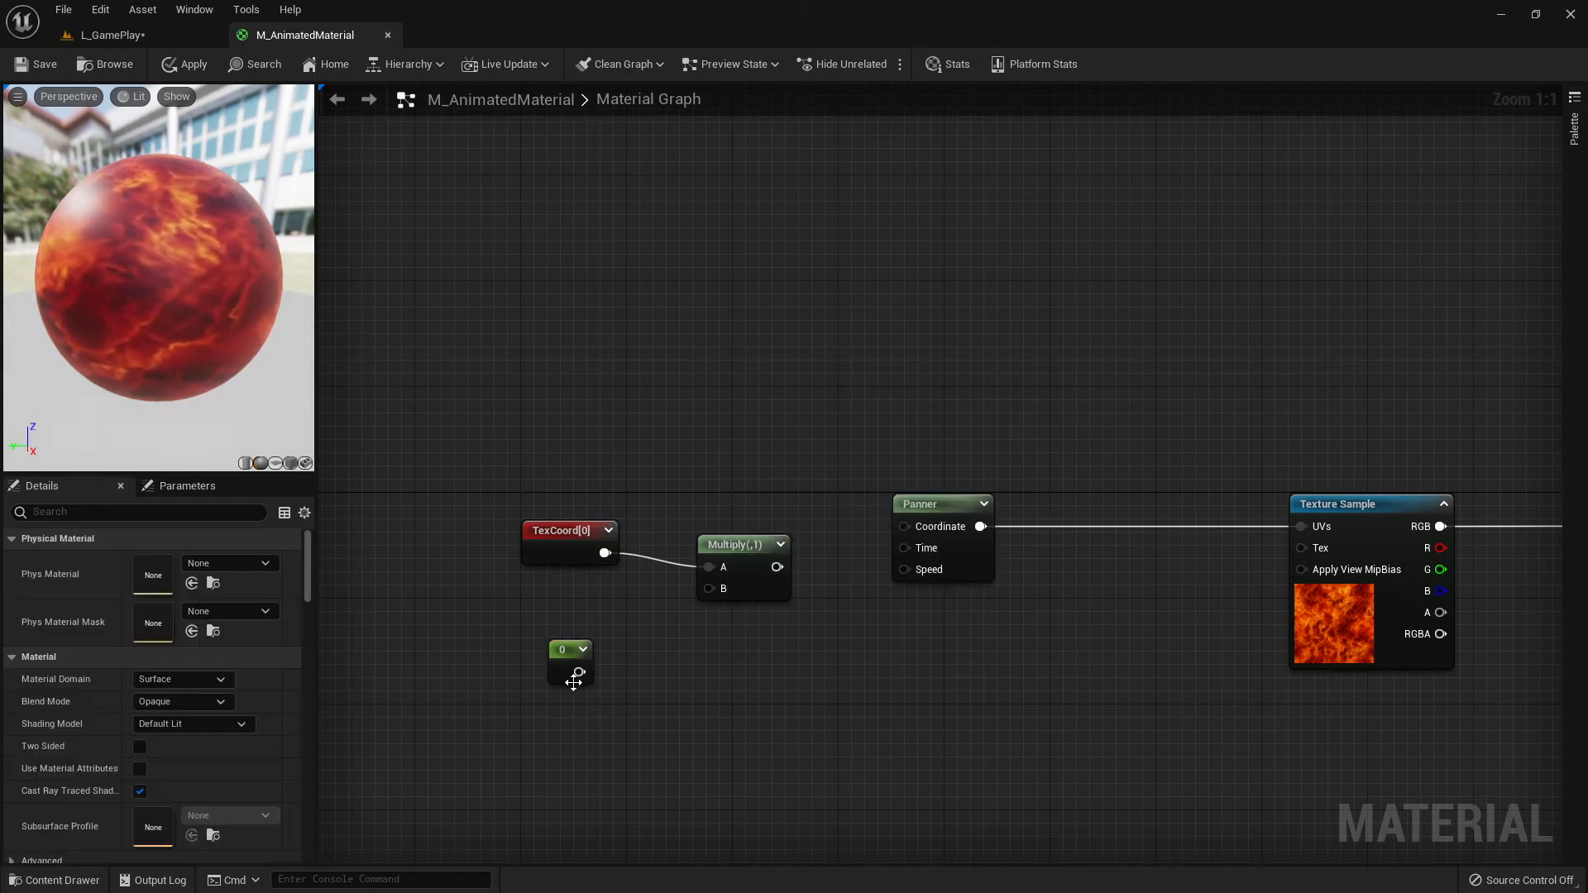
Connect the Constant to the Multiply node's B input and the Multiply output to the Panner's Coordinate input.
left_click_drag(578, 672, 550, 627)
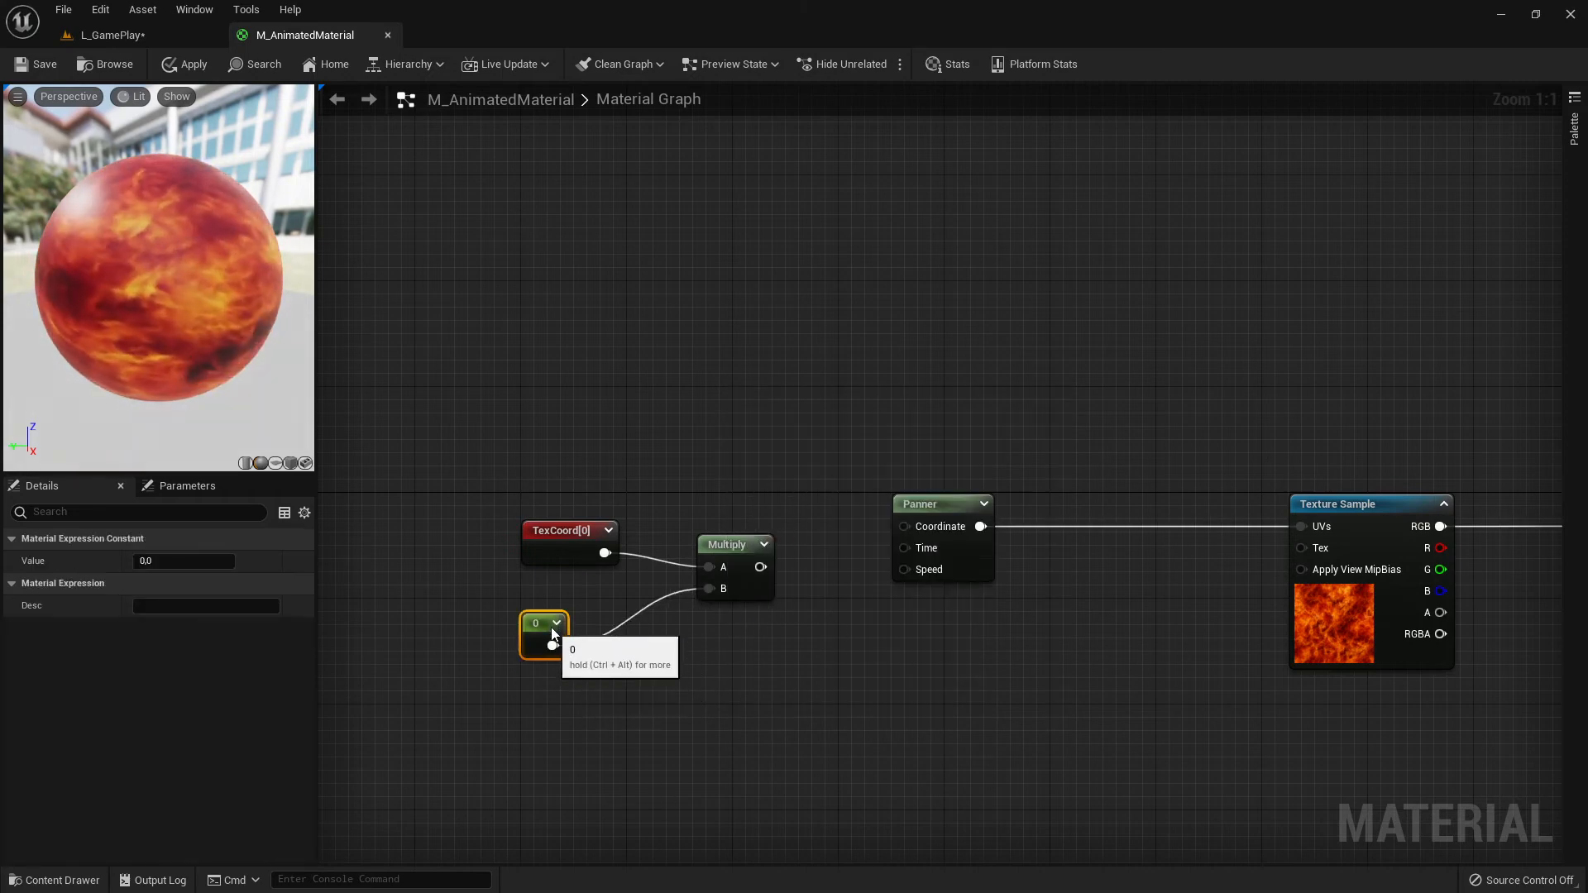
left_click_drag(759, 567, 908, 526)
Line up the TexCoord and Multiply nodes with the Panner and space the Constant below TexCoord.
left_click_drag(496, 496, 777, 645)
left_click_drag(721, 551, 718, 511)
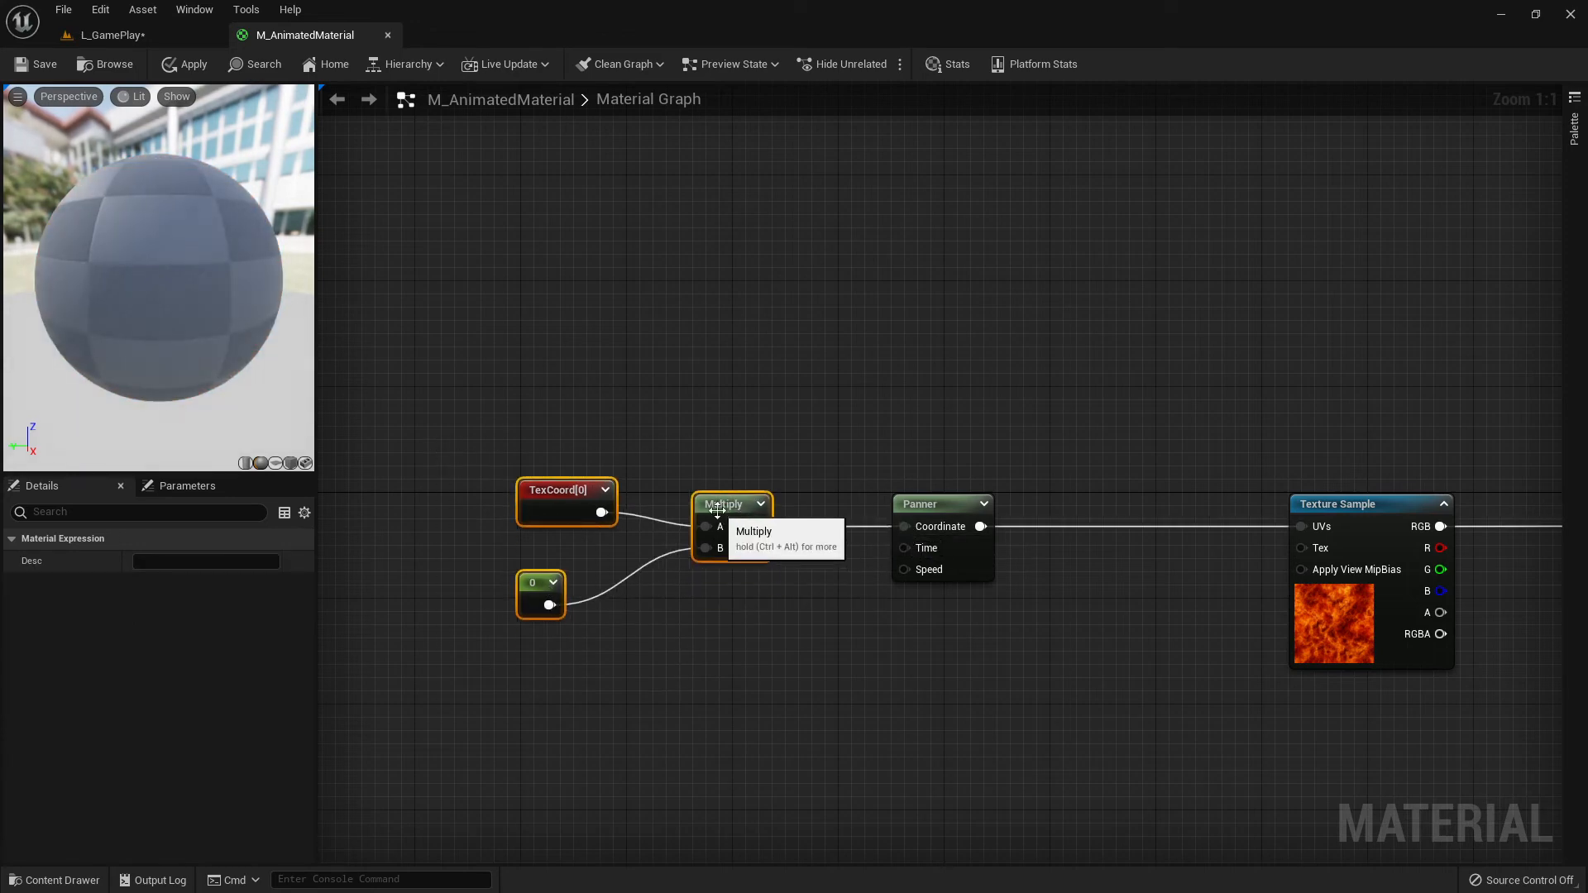
left_click(538, 589)
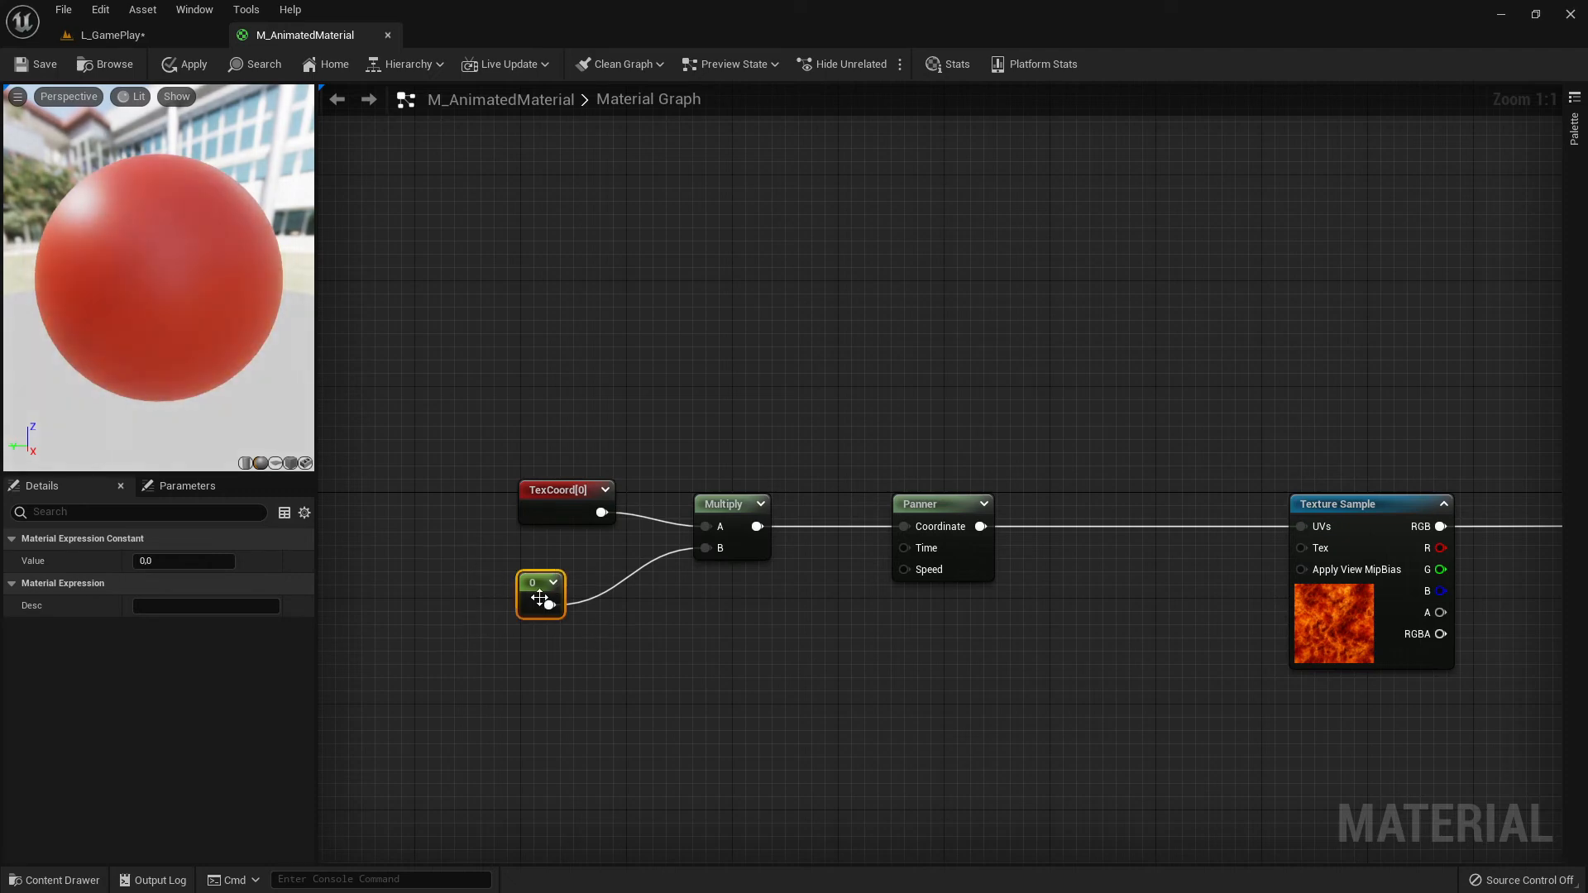
left_click_drag(539, 584, 541, 610)
left_click_drag(547, 496, 551, 509)
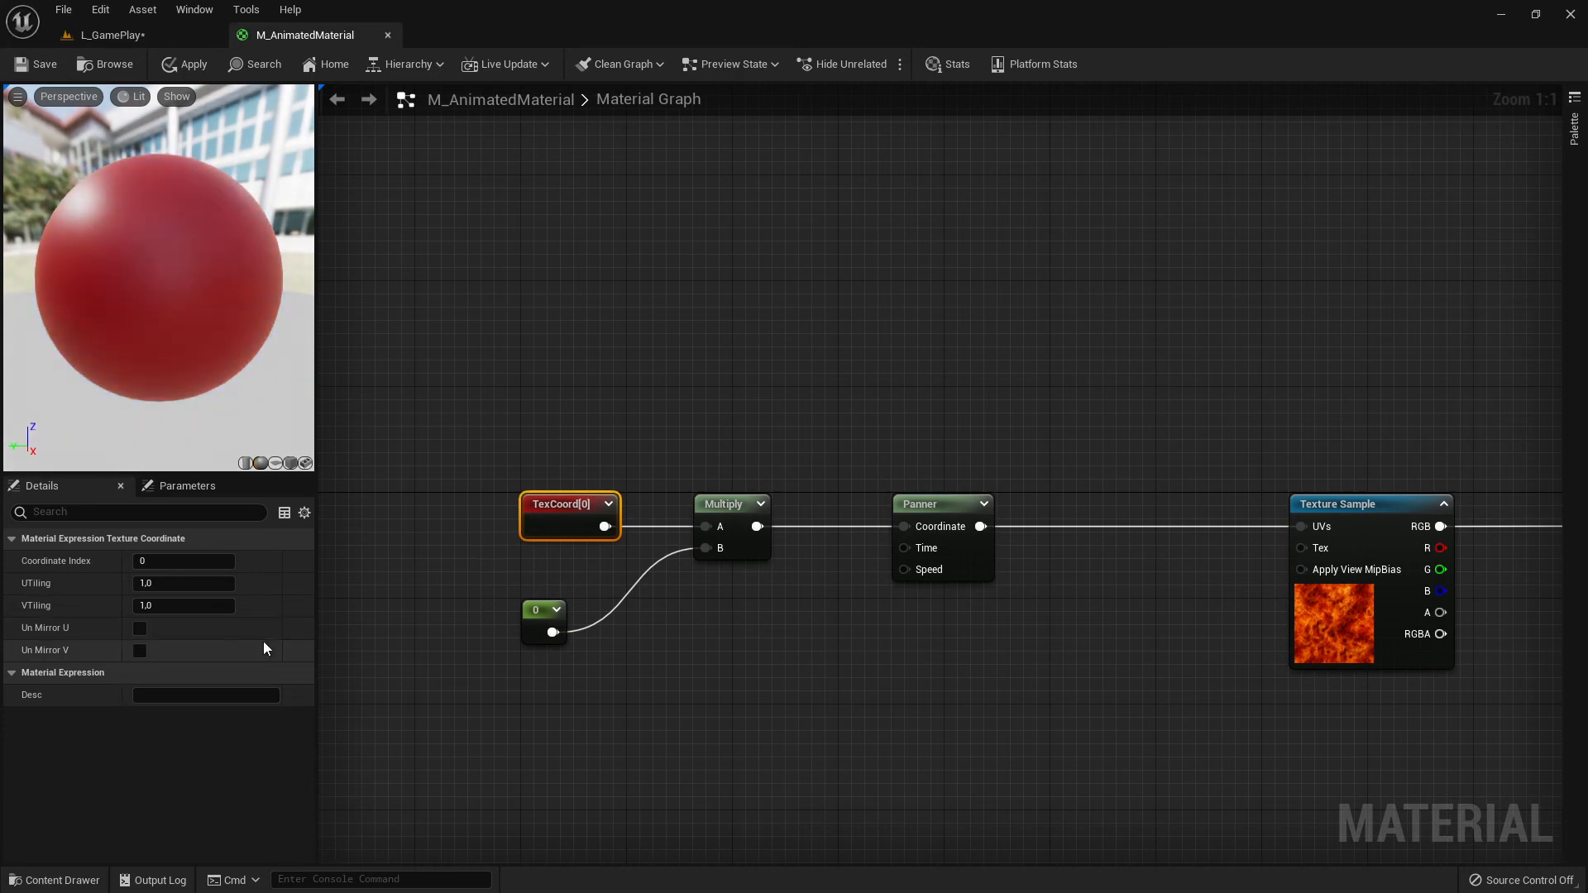
Set the Constant node's value to 5, apply the material, and view the lava strip in L_GamePlay.
left_click(541, 621)
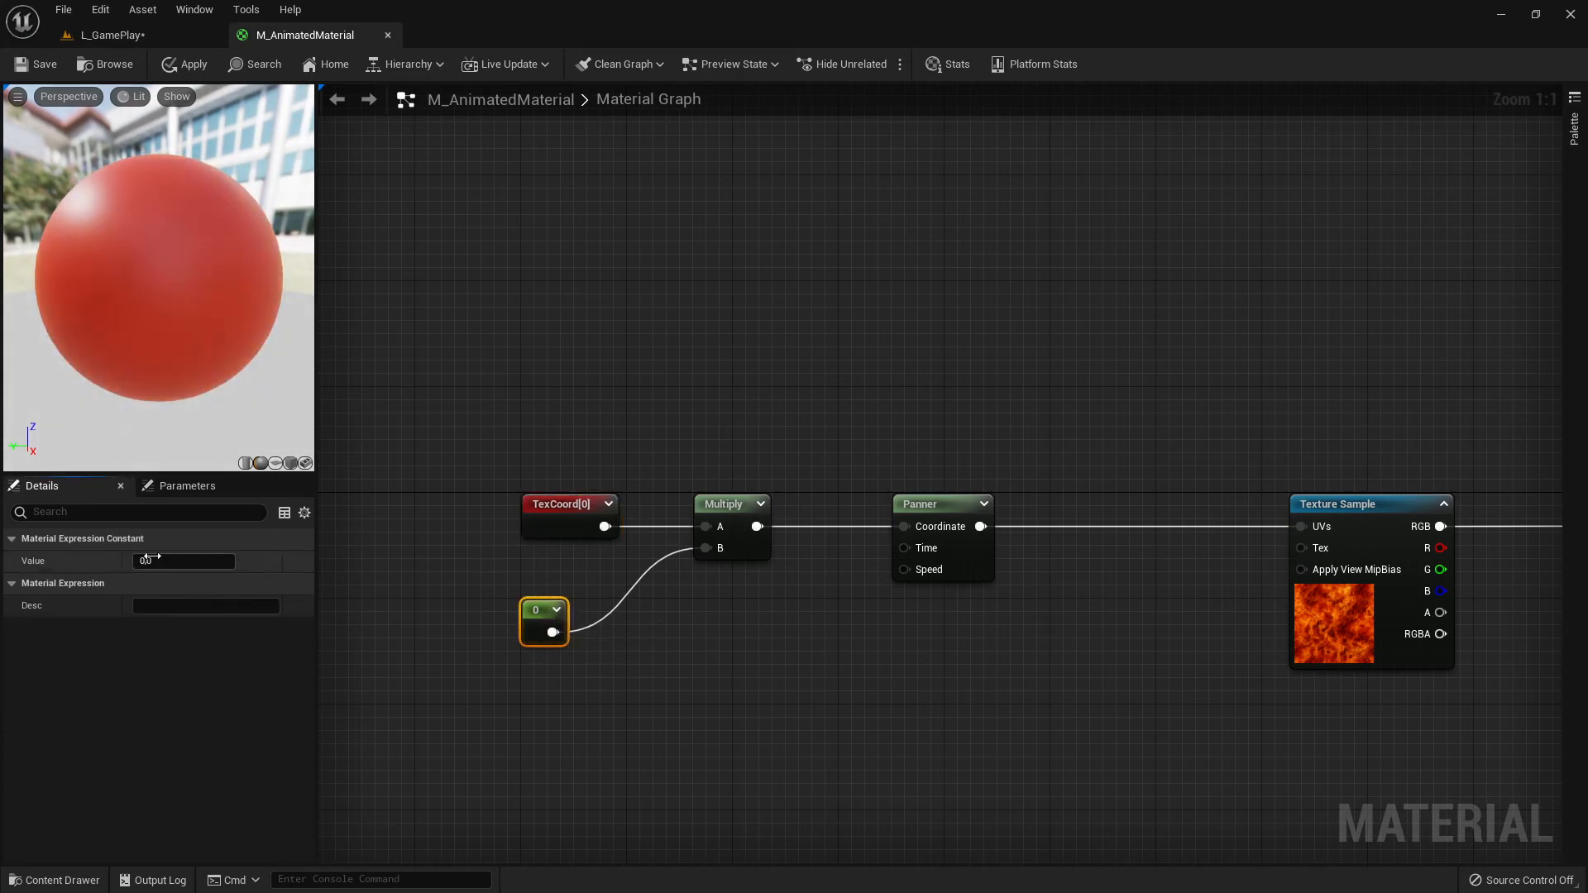
left_click(149, 560)
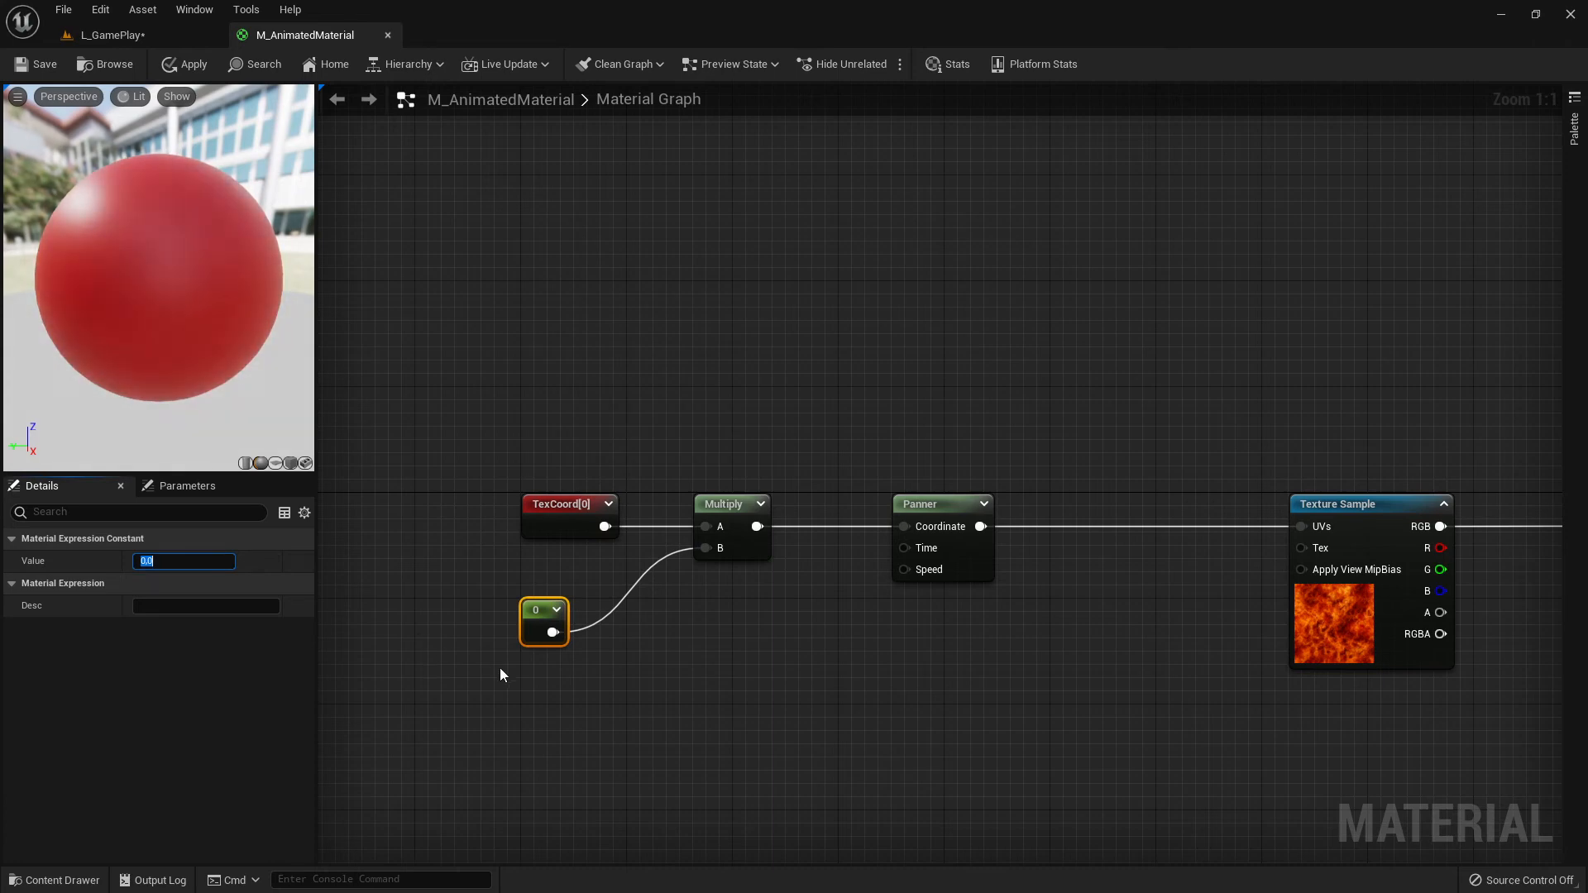
type("5")
key("Return")
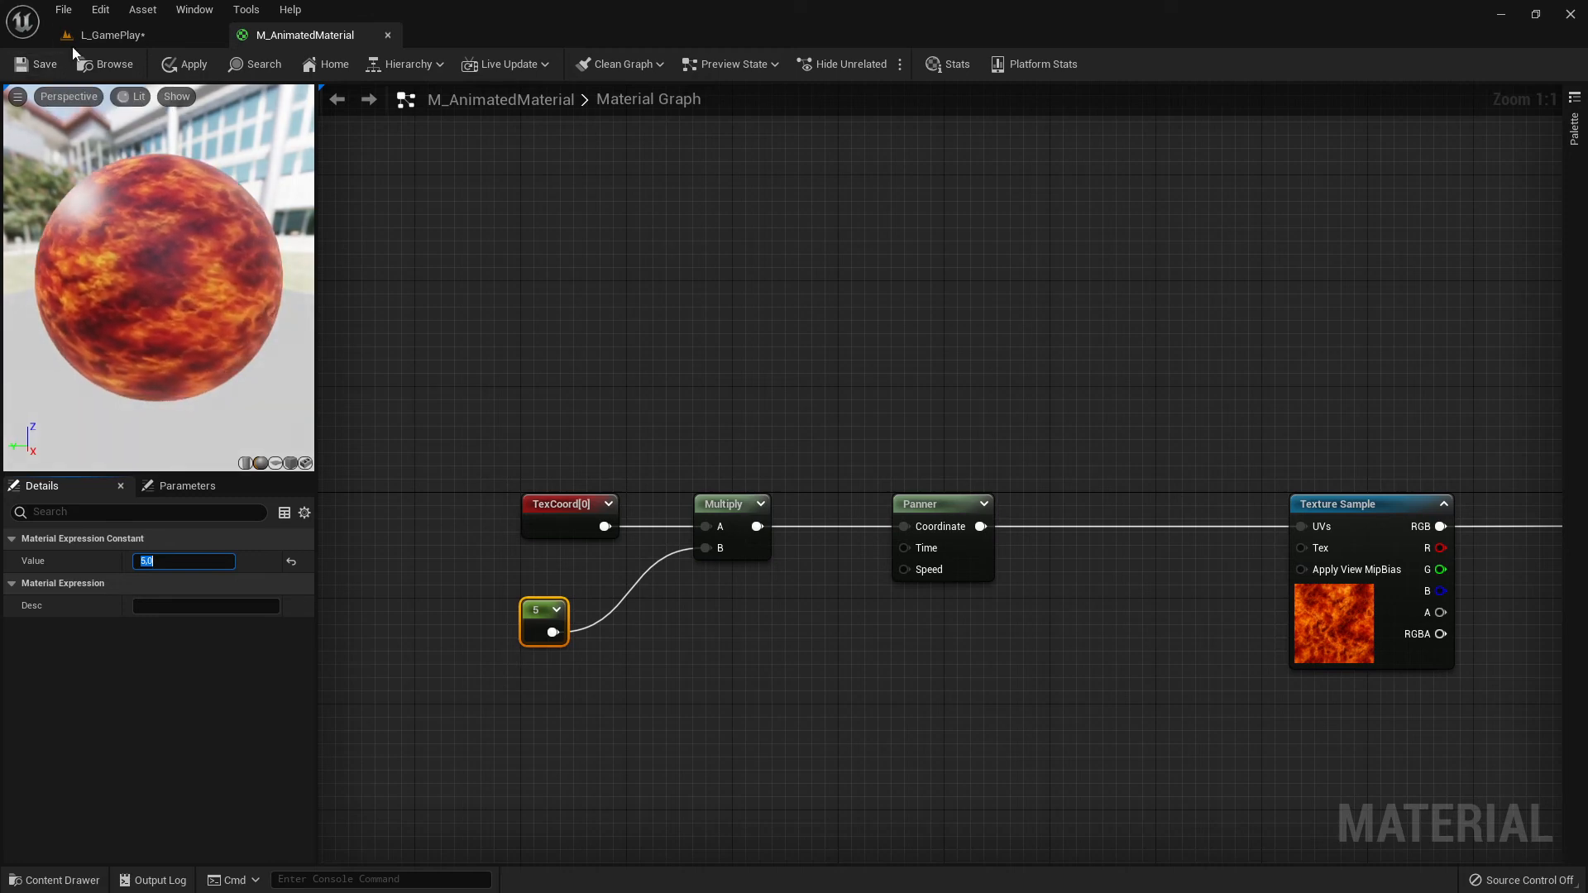
left_click(101, 37)
Return to M_AnimatedMaterial, set the Panner's Speed X to 1.0, and apply and save the material.
left_click(305, 34)
left_click(947, 523)
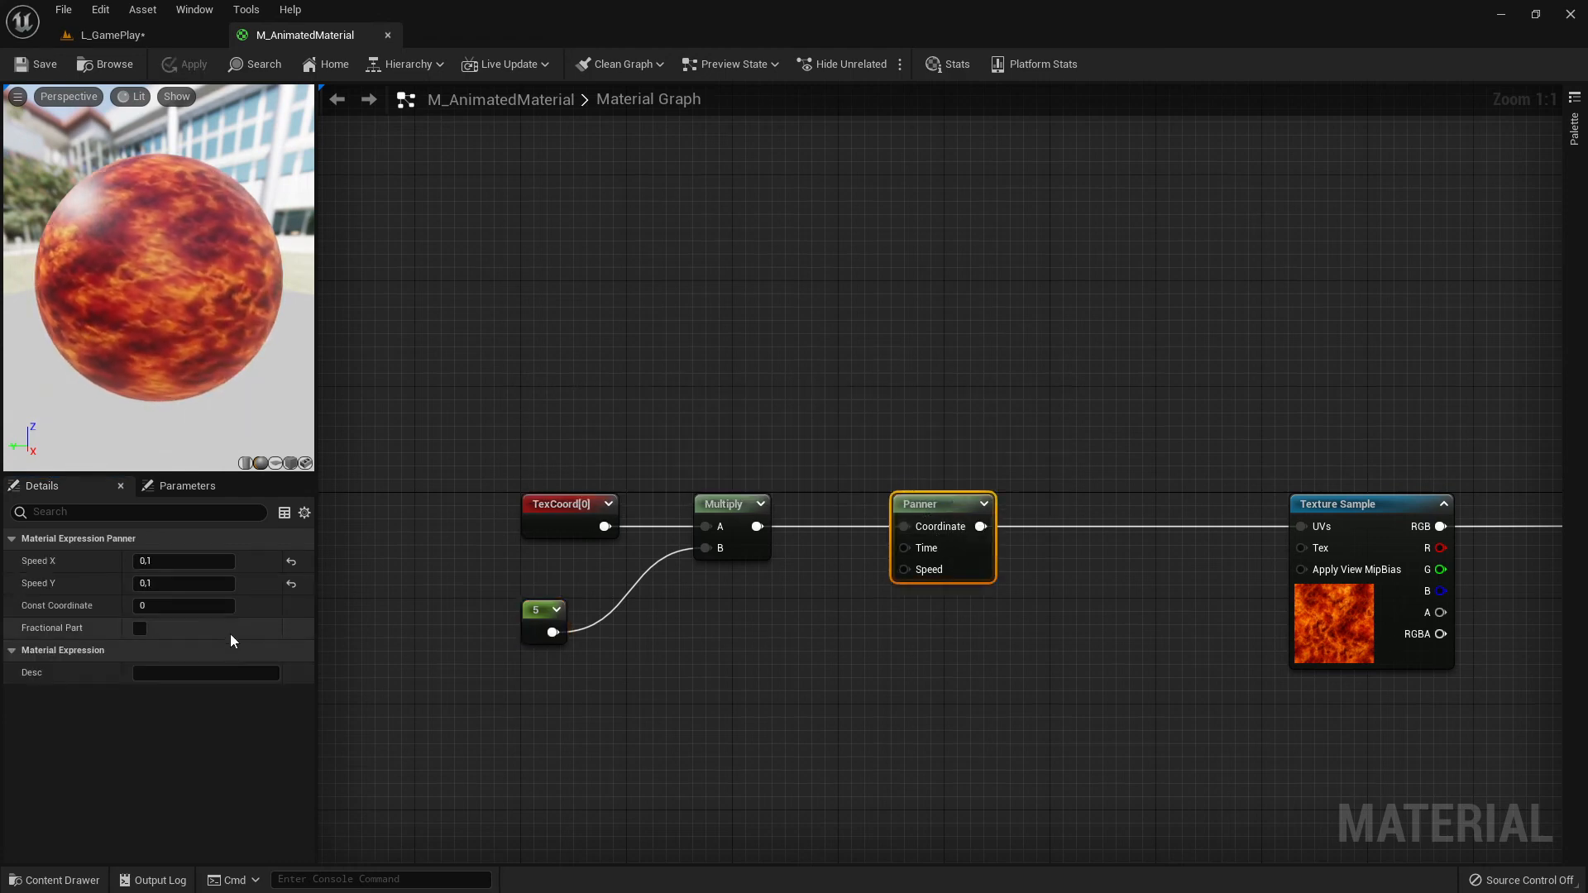
left_click(182, 561)
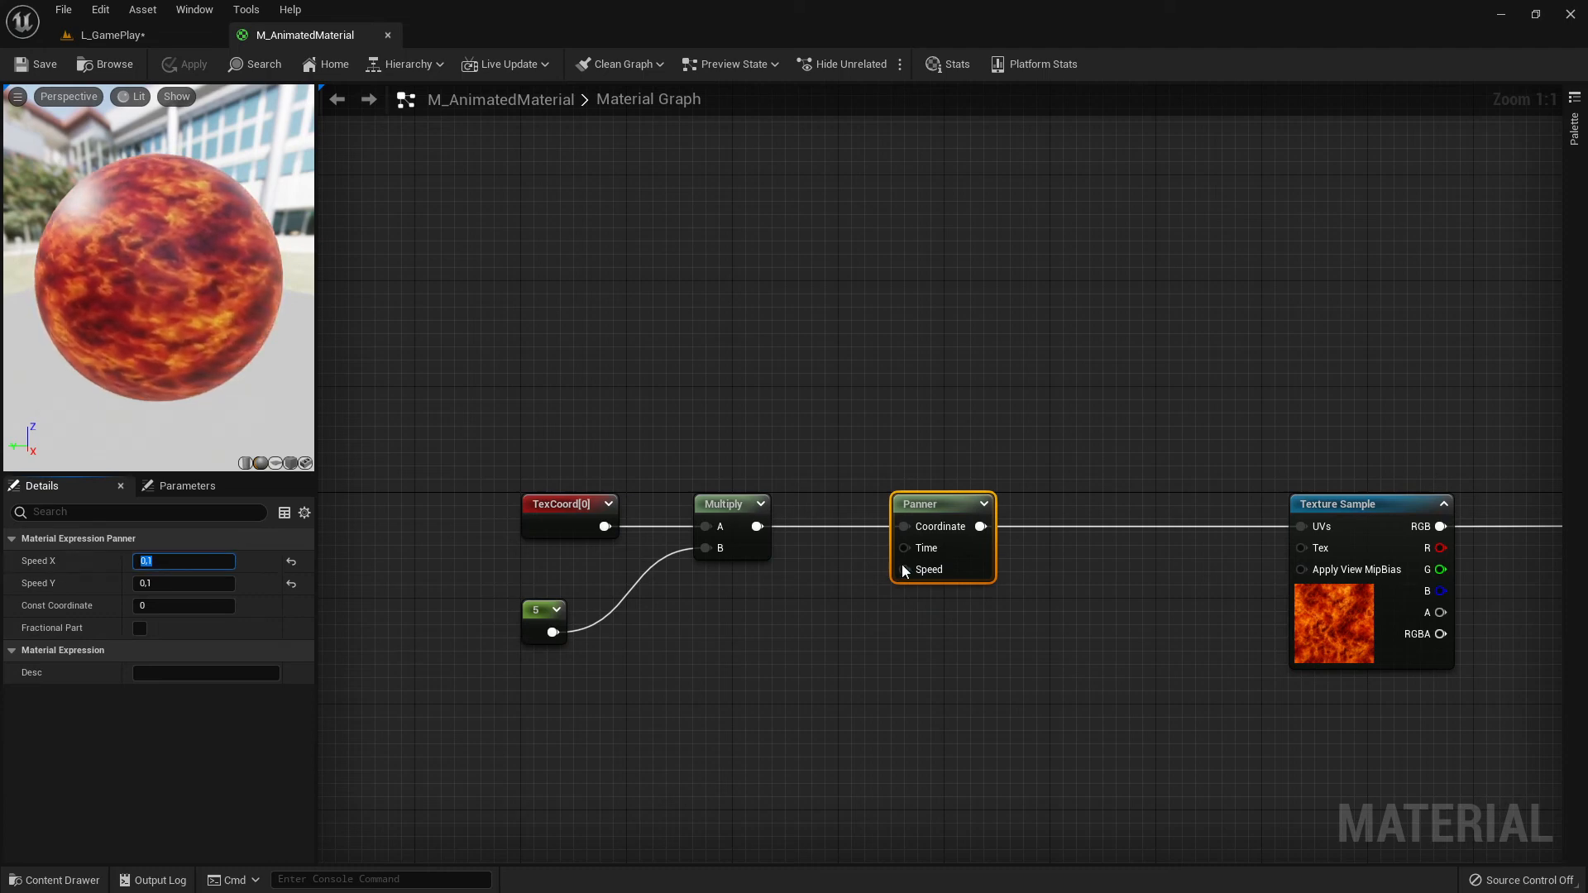
left_click(792, 707)
left_click(935, 500)
left_click(222, 561)
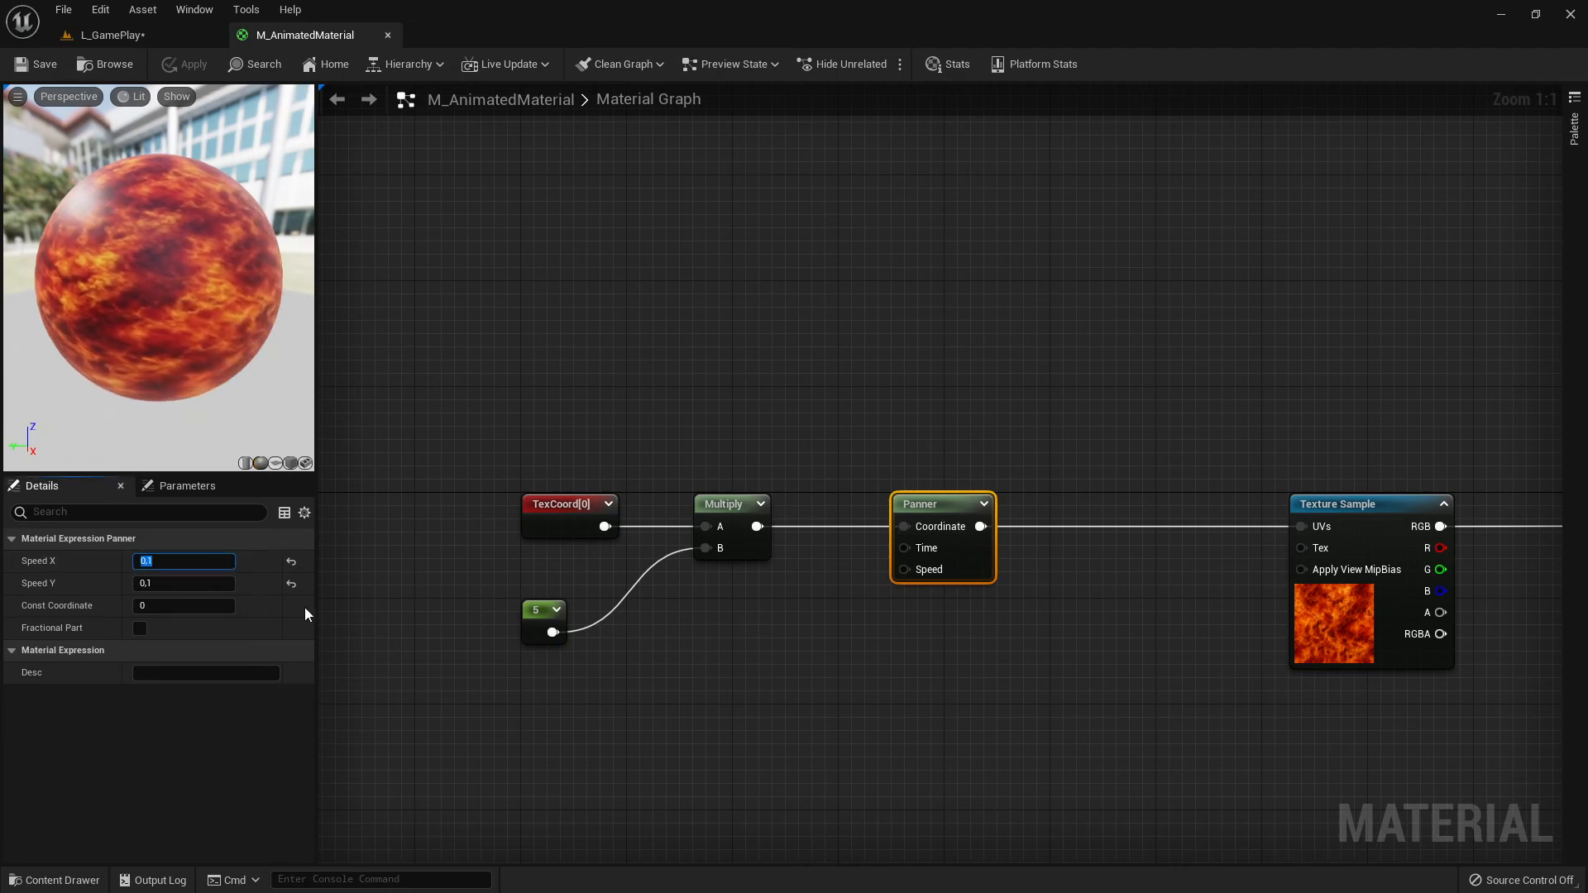
type("1,0")
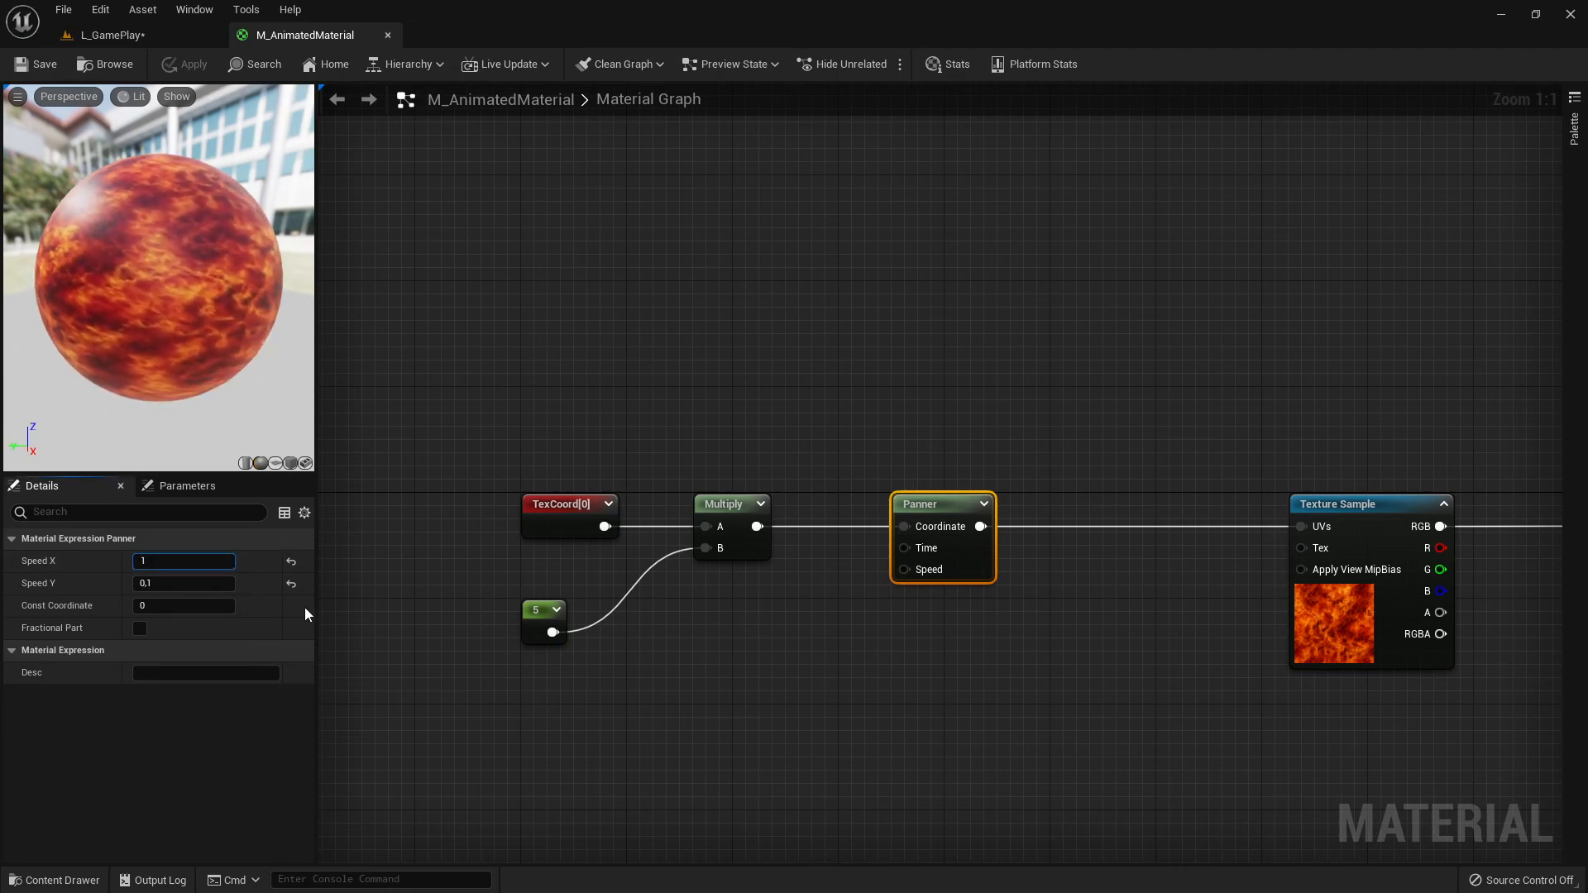
key("Return")
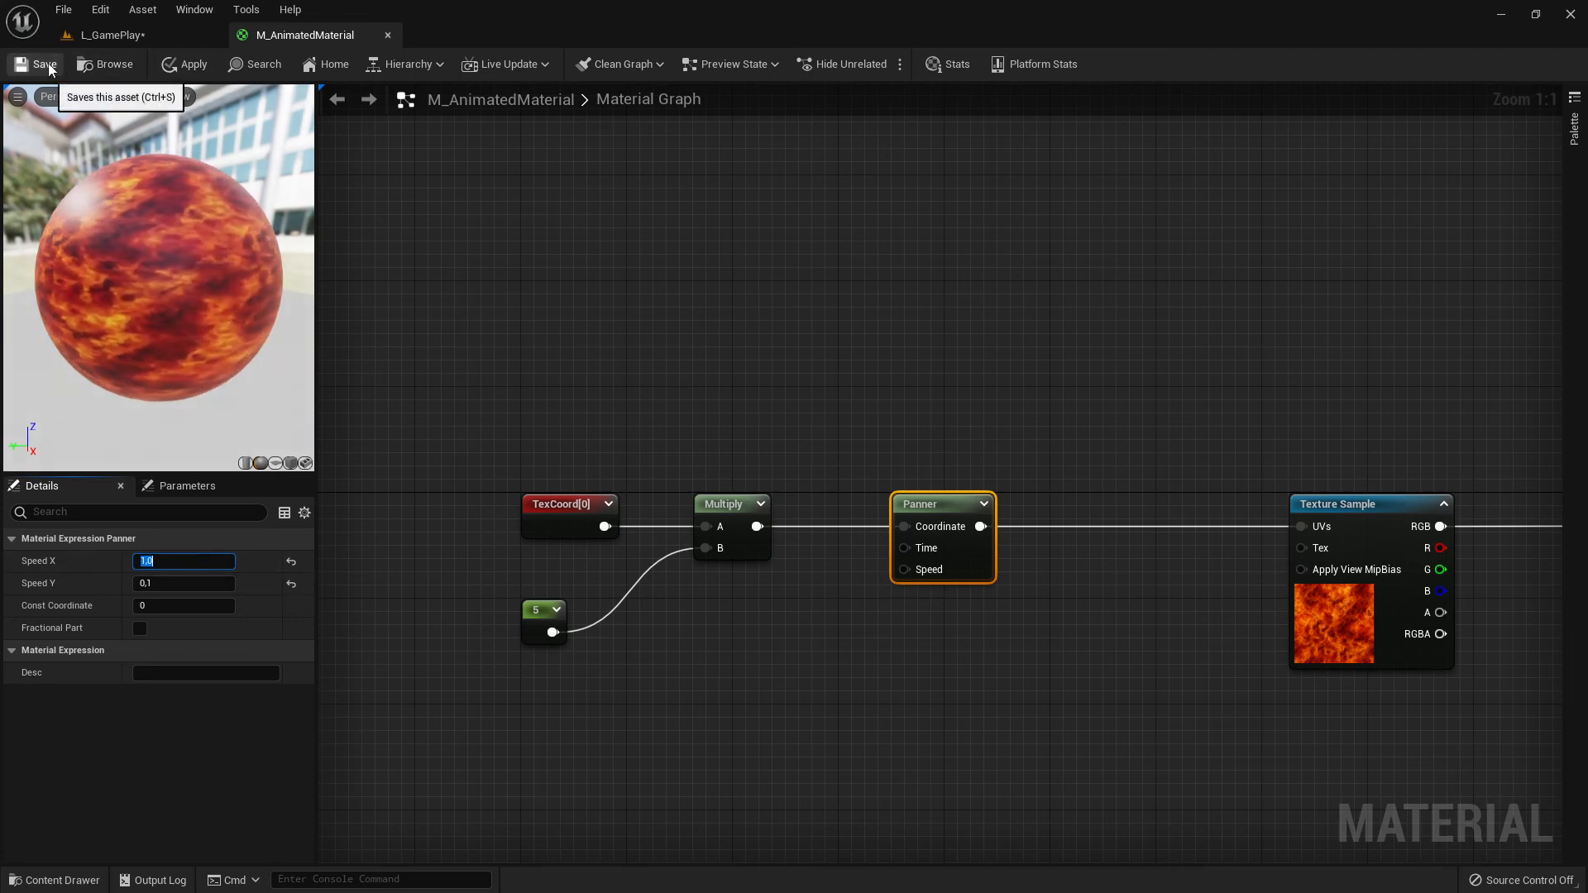
left_click(183, 64)
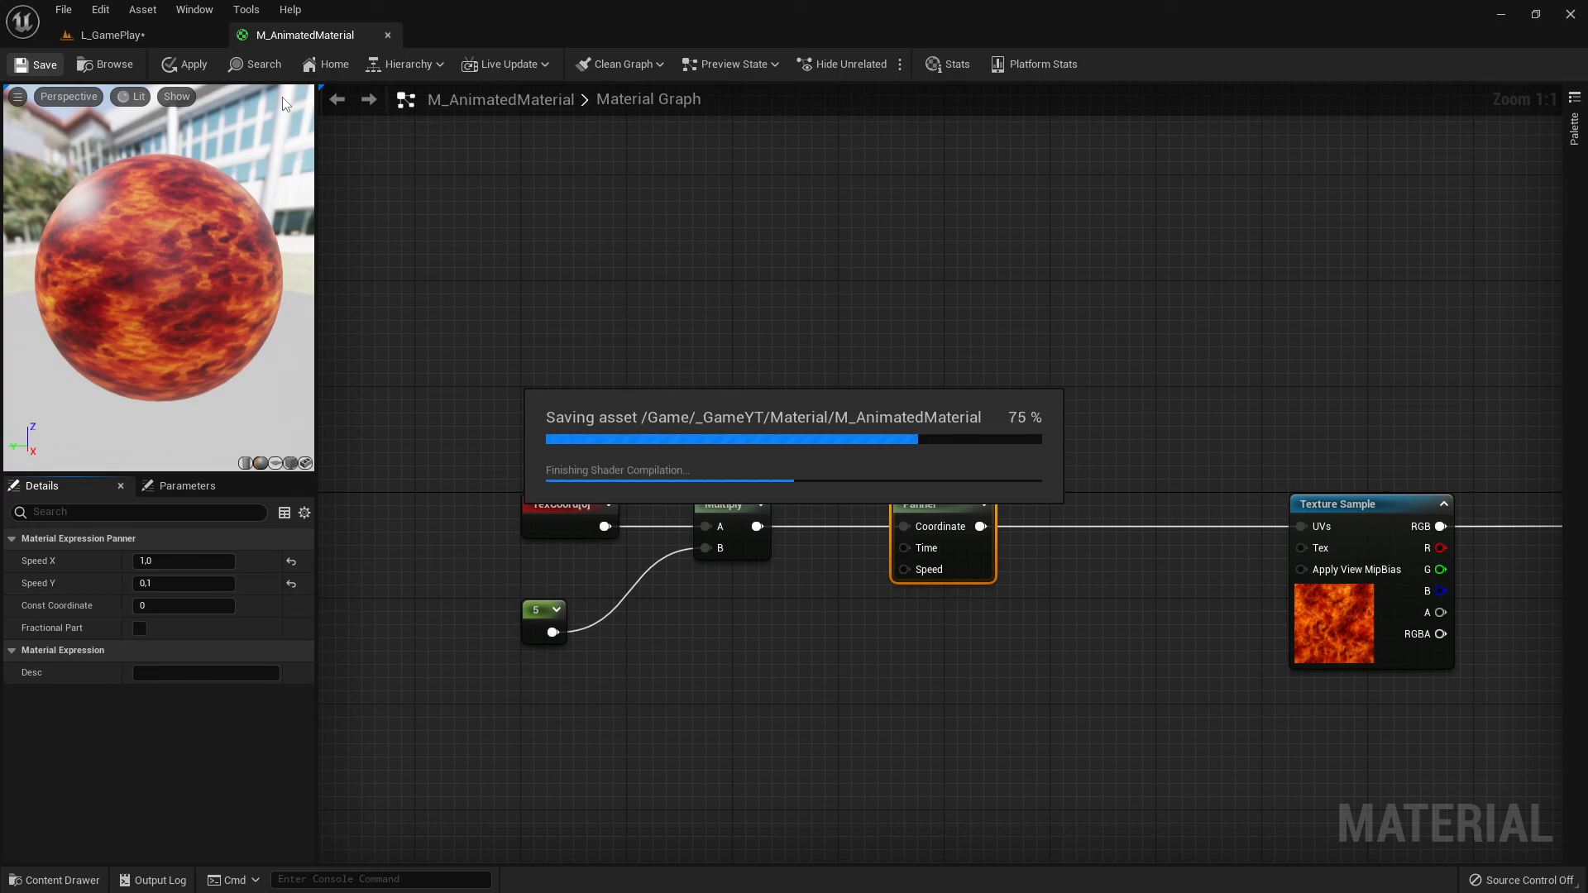
Play-test L_GamePlay, move the character toward the lava river to check its animated flow, and end the play session.
left_click(117, 38)
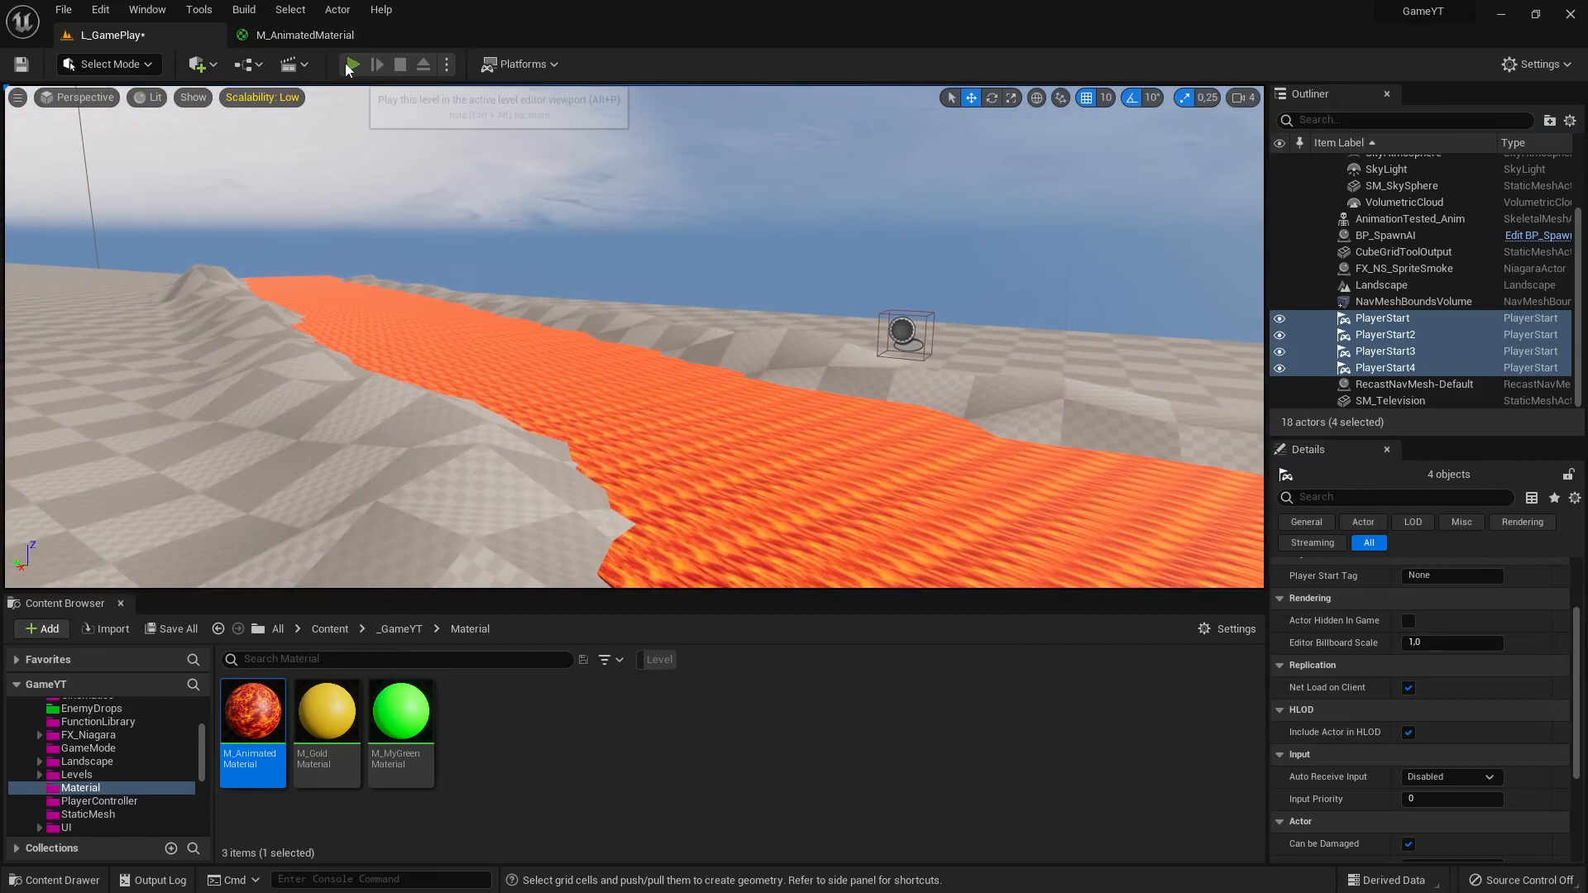
left_click(353, 63)
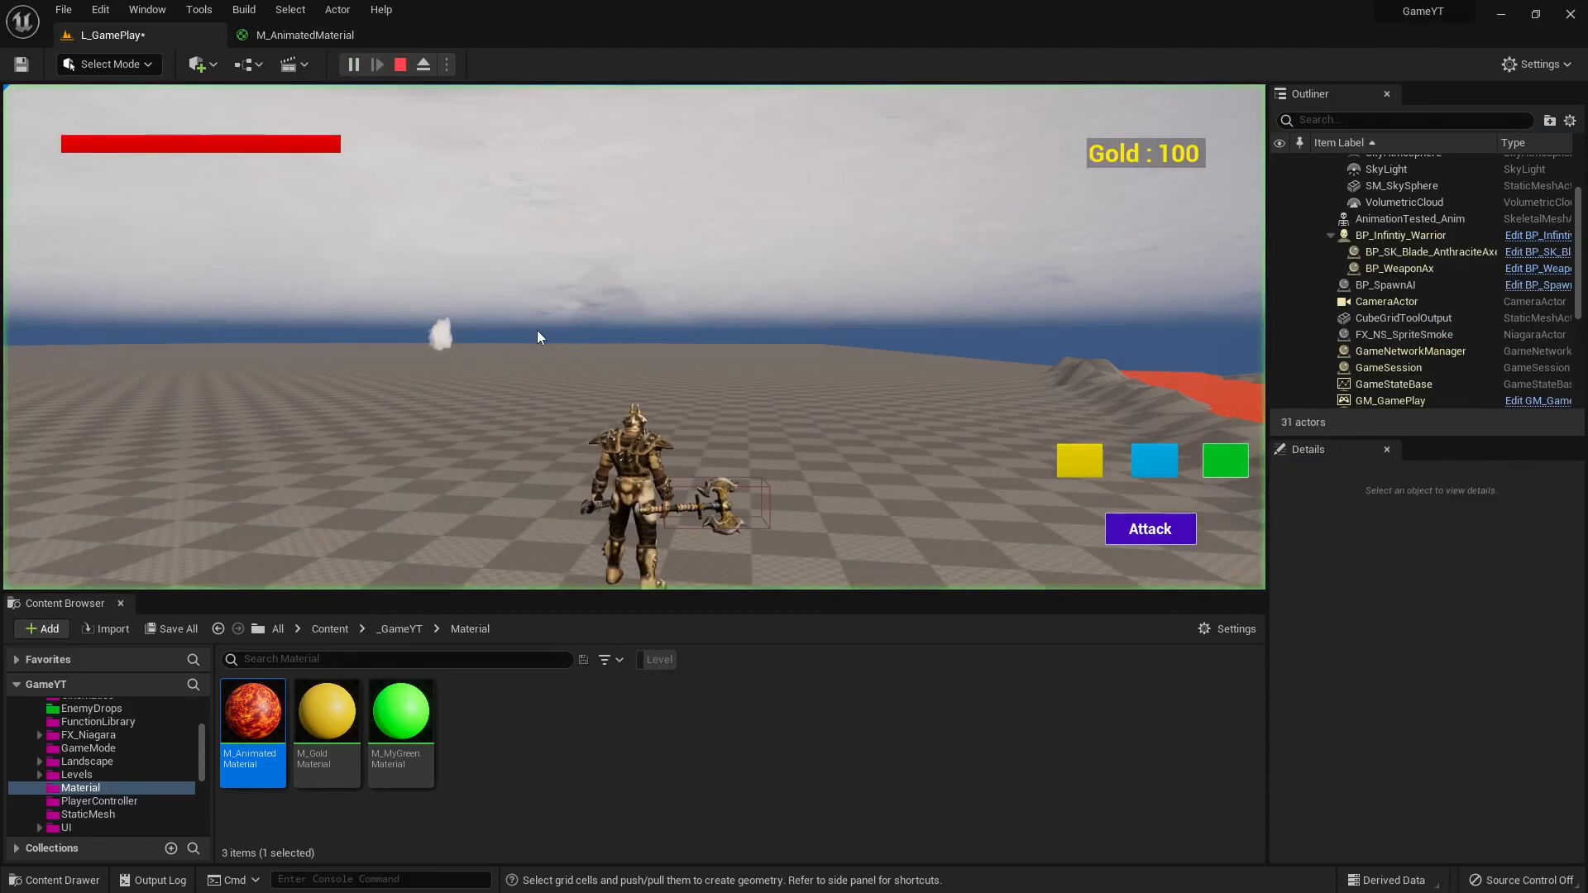
left_click(537, 330)
key("w")
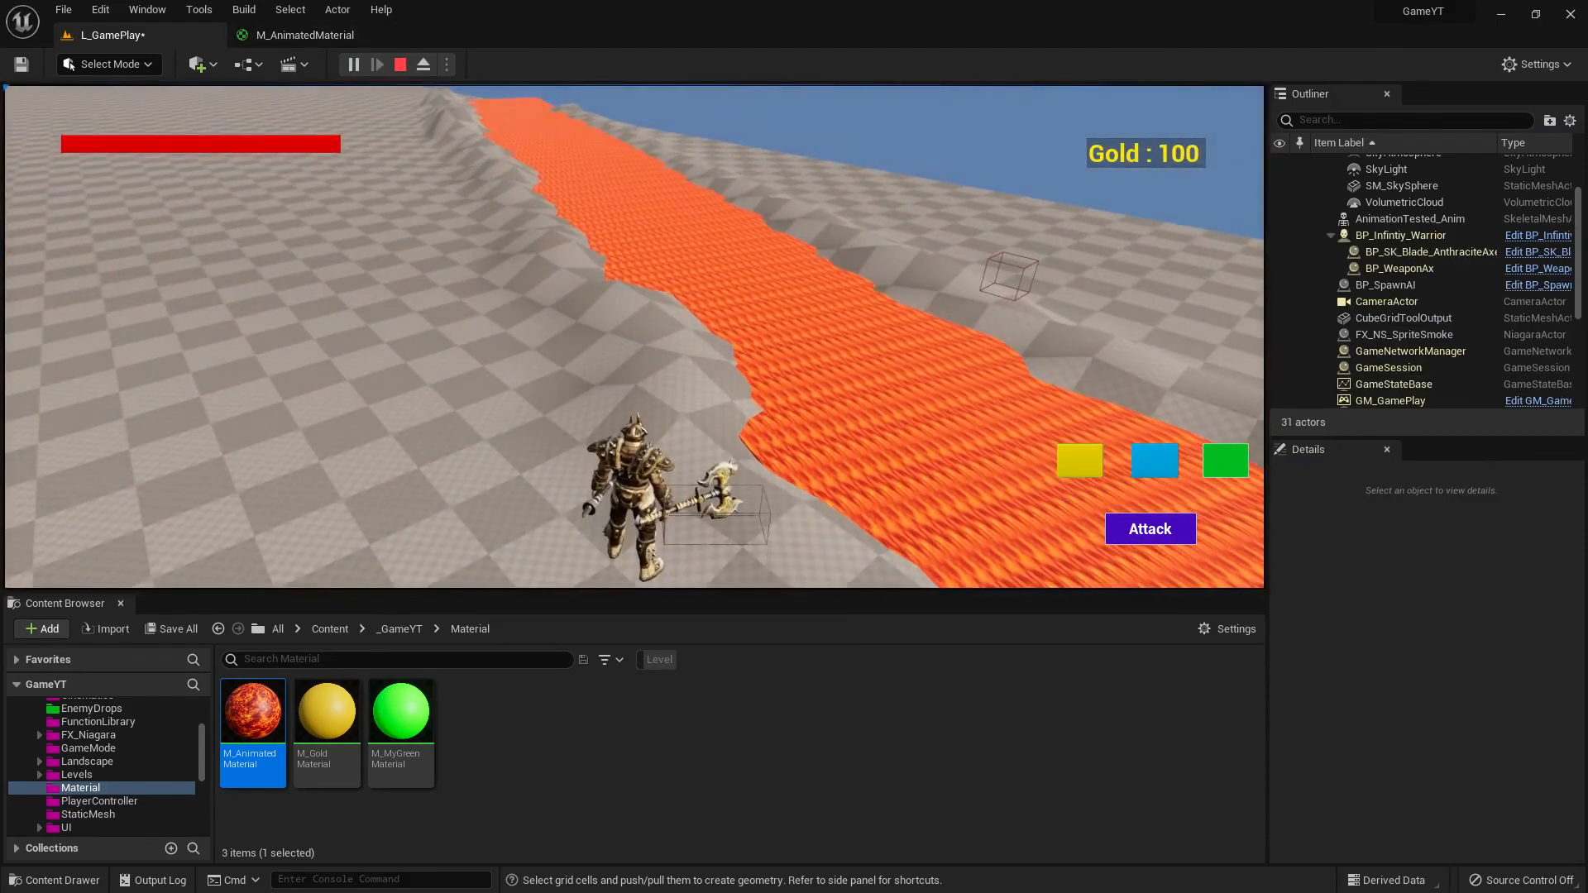
left_click(827, 358)
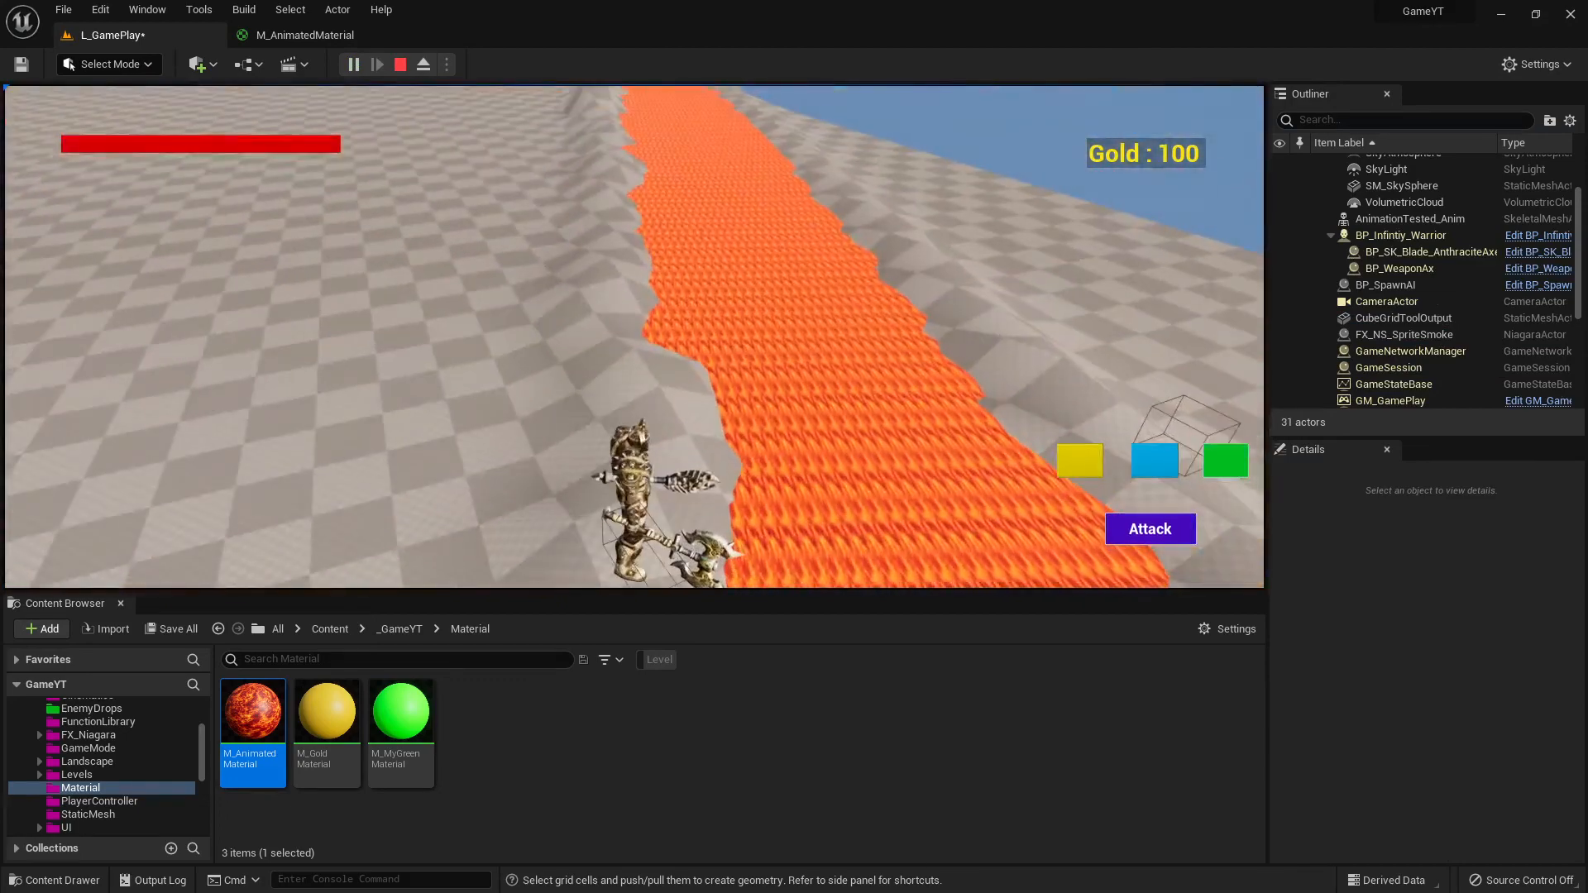
key("Escape")
Return to M_AnimatedMaterial and examine the full node chain from TexCoord and Multiply through Panner and Texture Sample to Base Color.
left_click(314, 35)
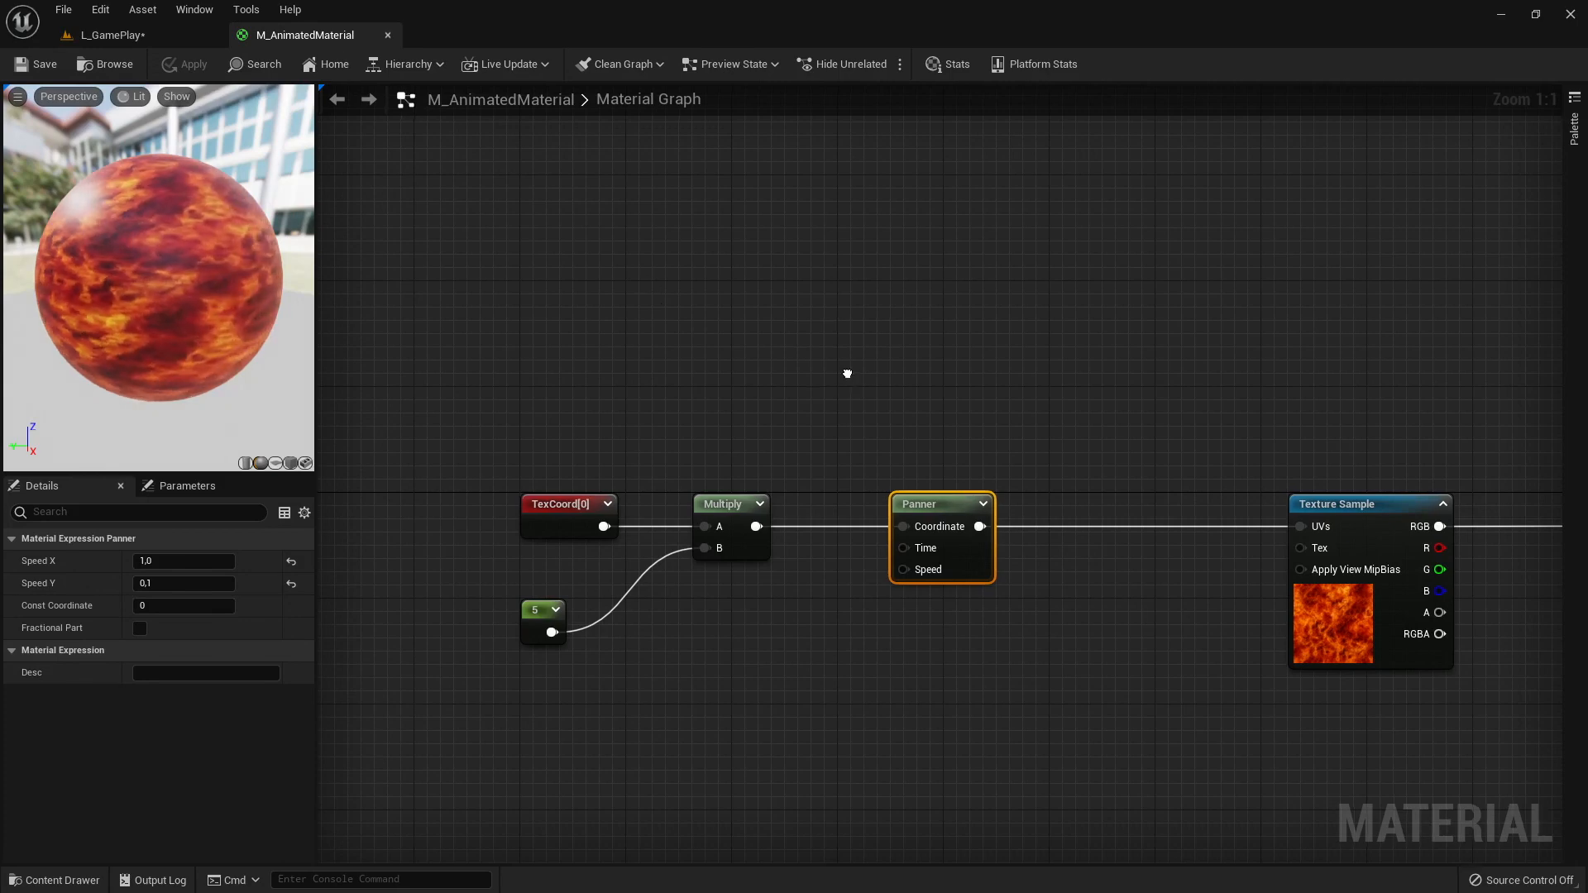
right_click_drag(847, 372, 788, 251)
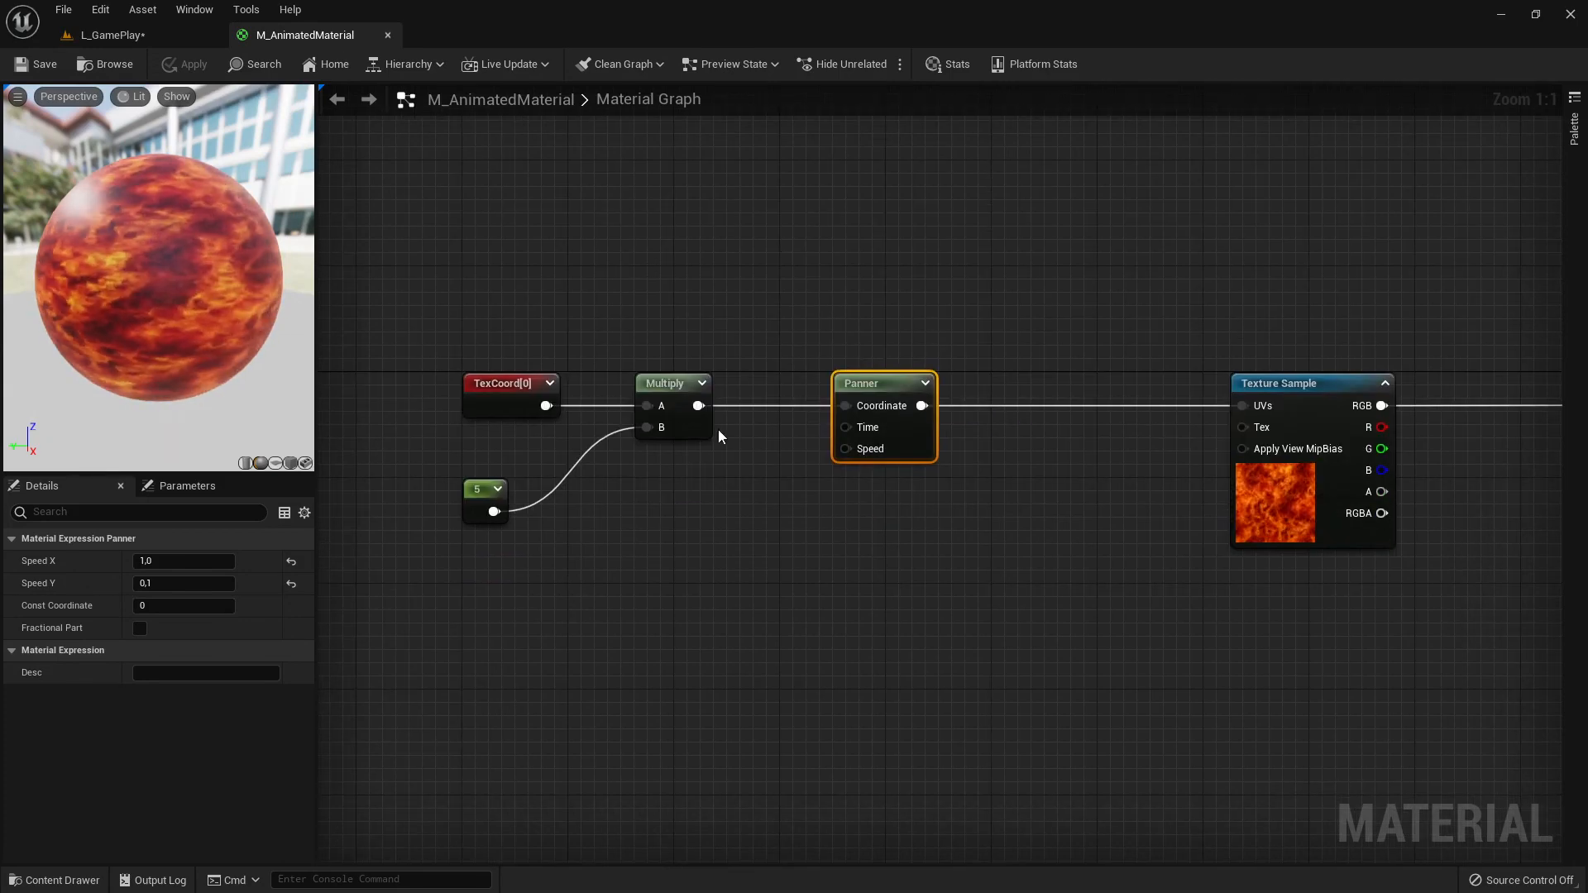
scroll(847, 492, "down", 4)
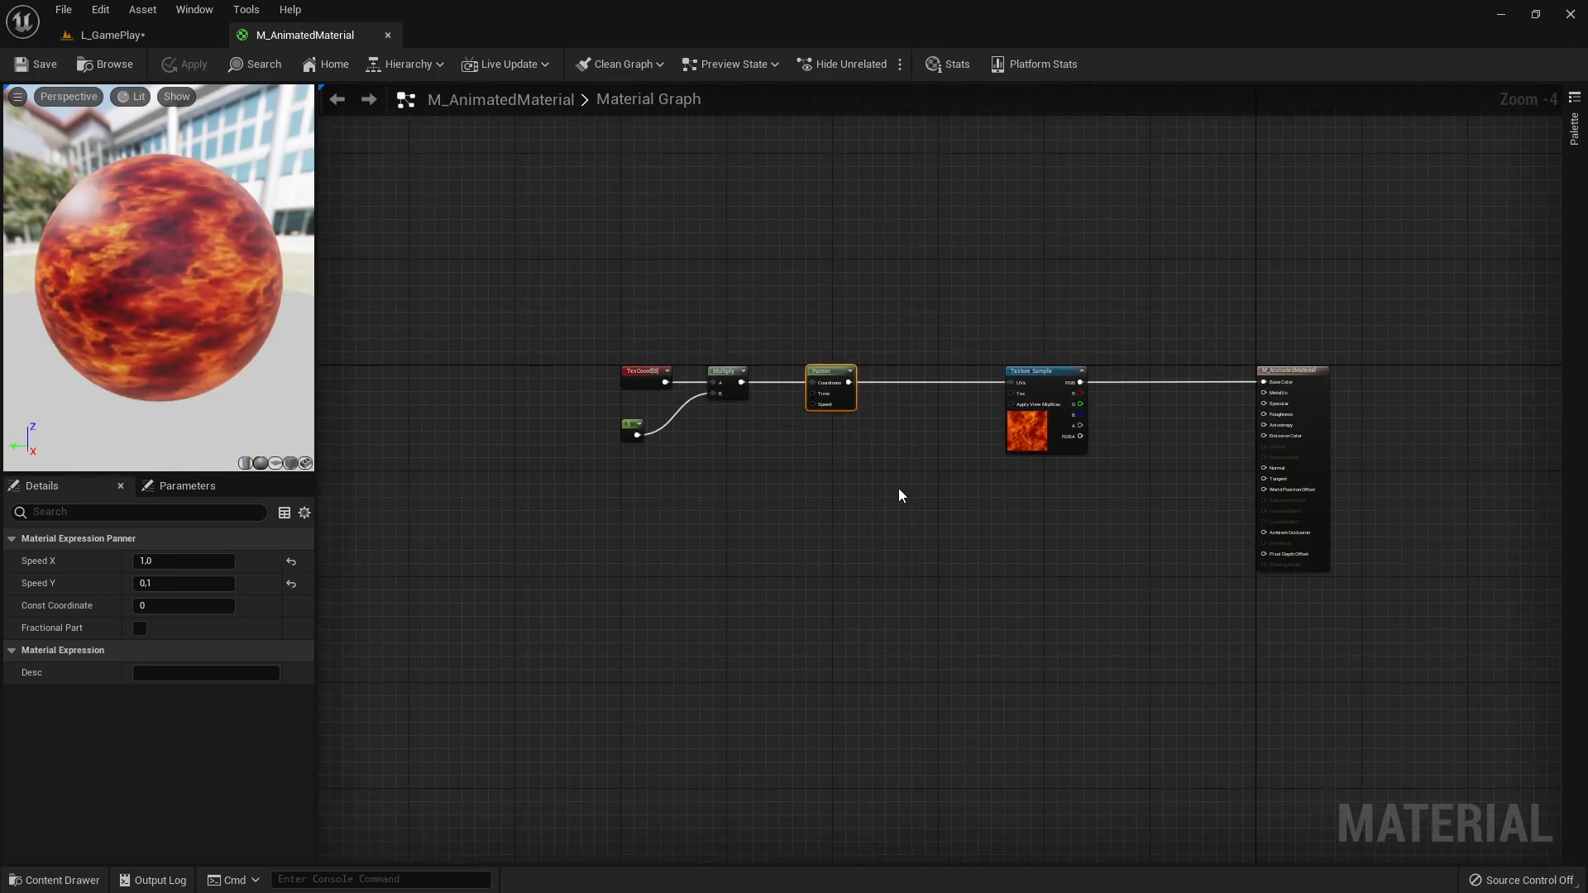
scroll(901, 495, "up", 4)
scroll(747, 427, "down", 3)
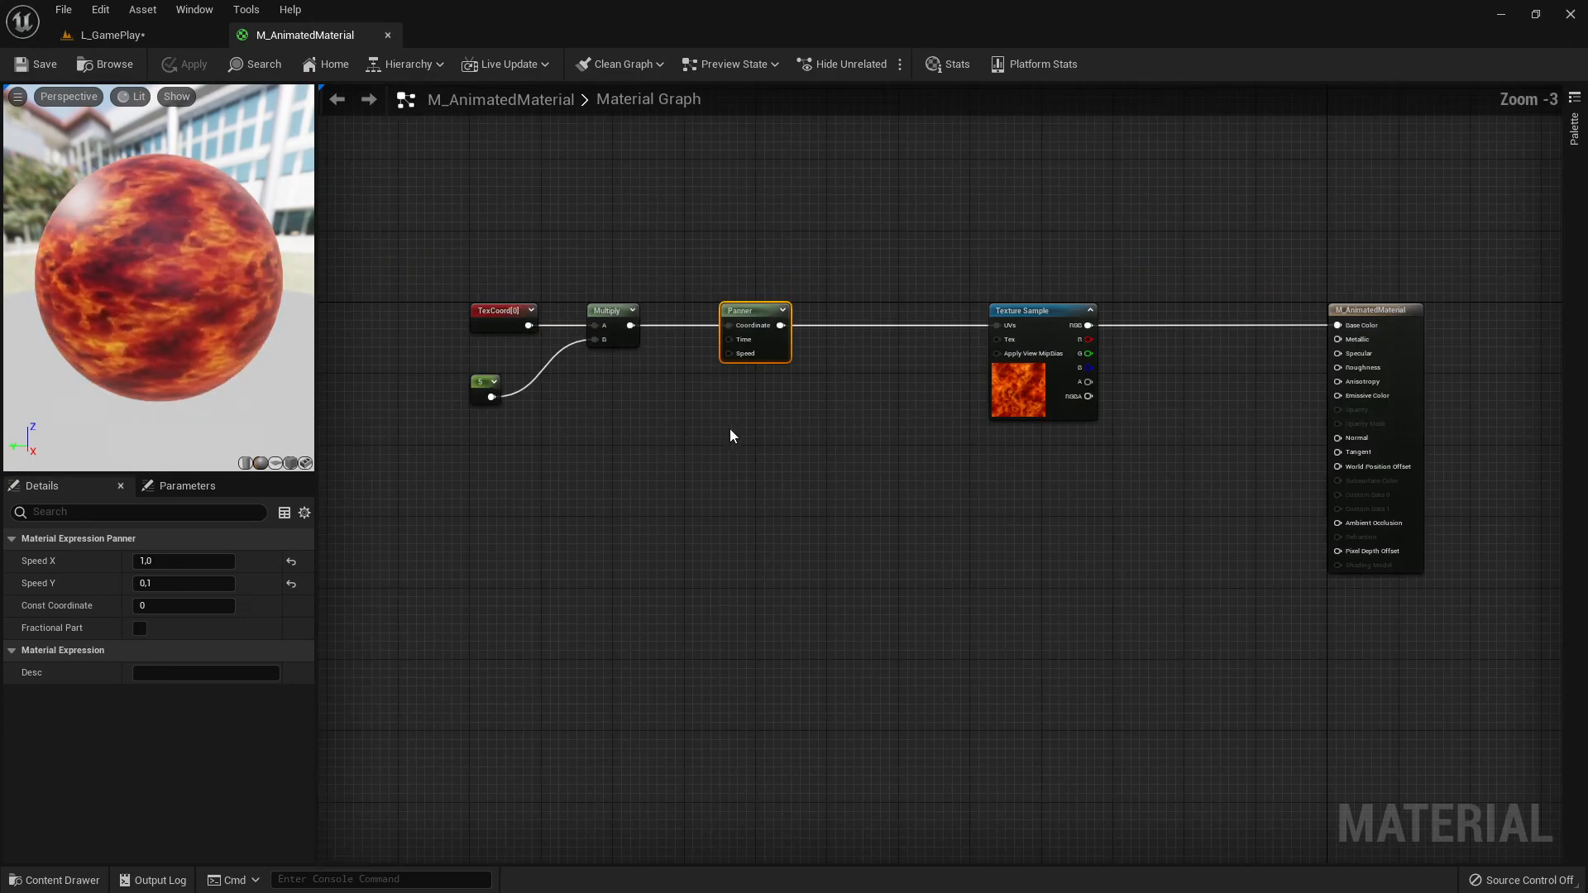
right_click_drag(672, 460, 684, 507)
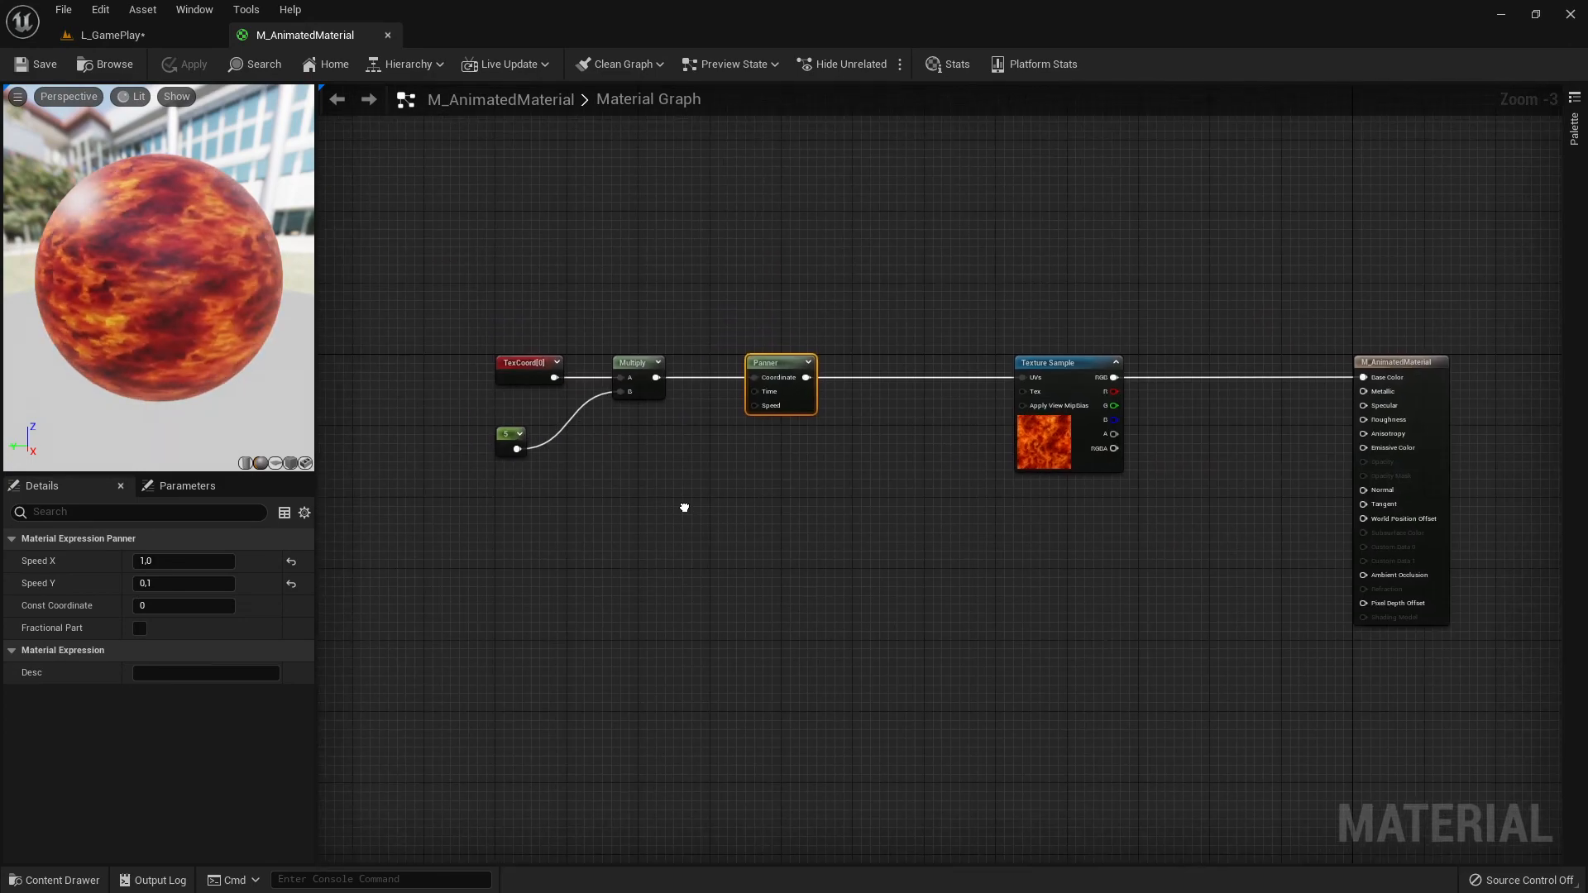